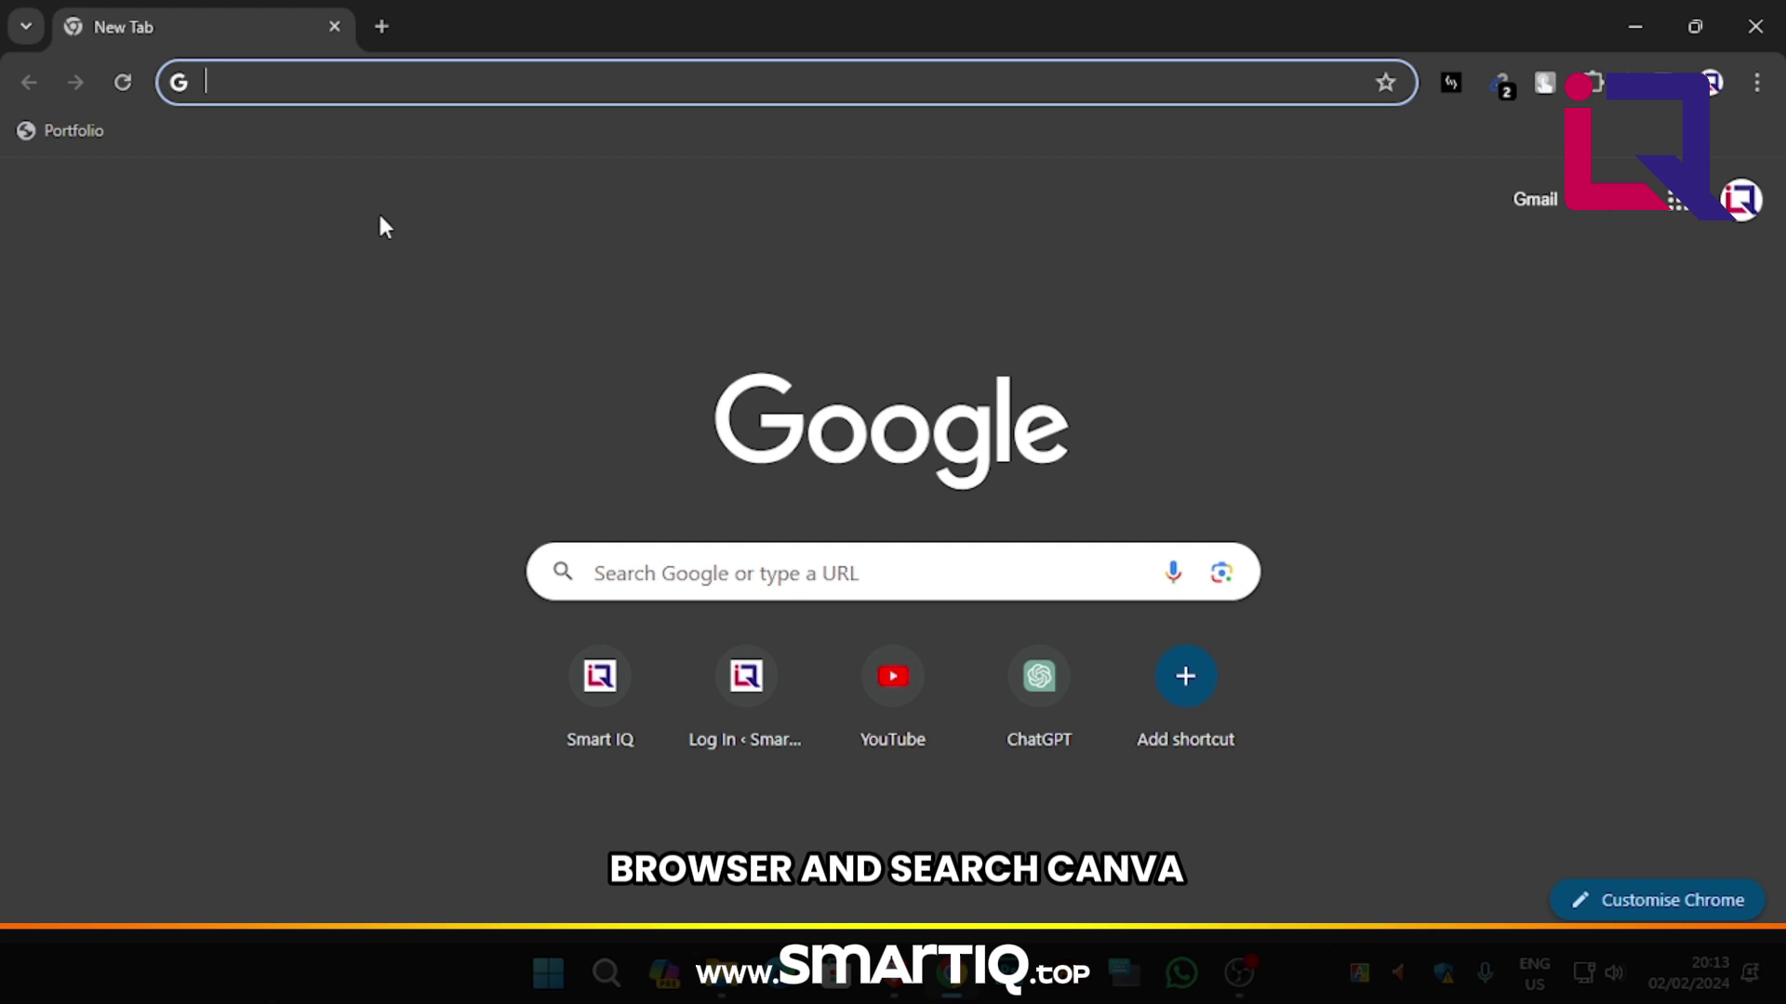
Go to canva.com in the Chrome tab to load the Canva home page.
{"action": "type", "text": "can"}
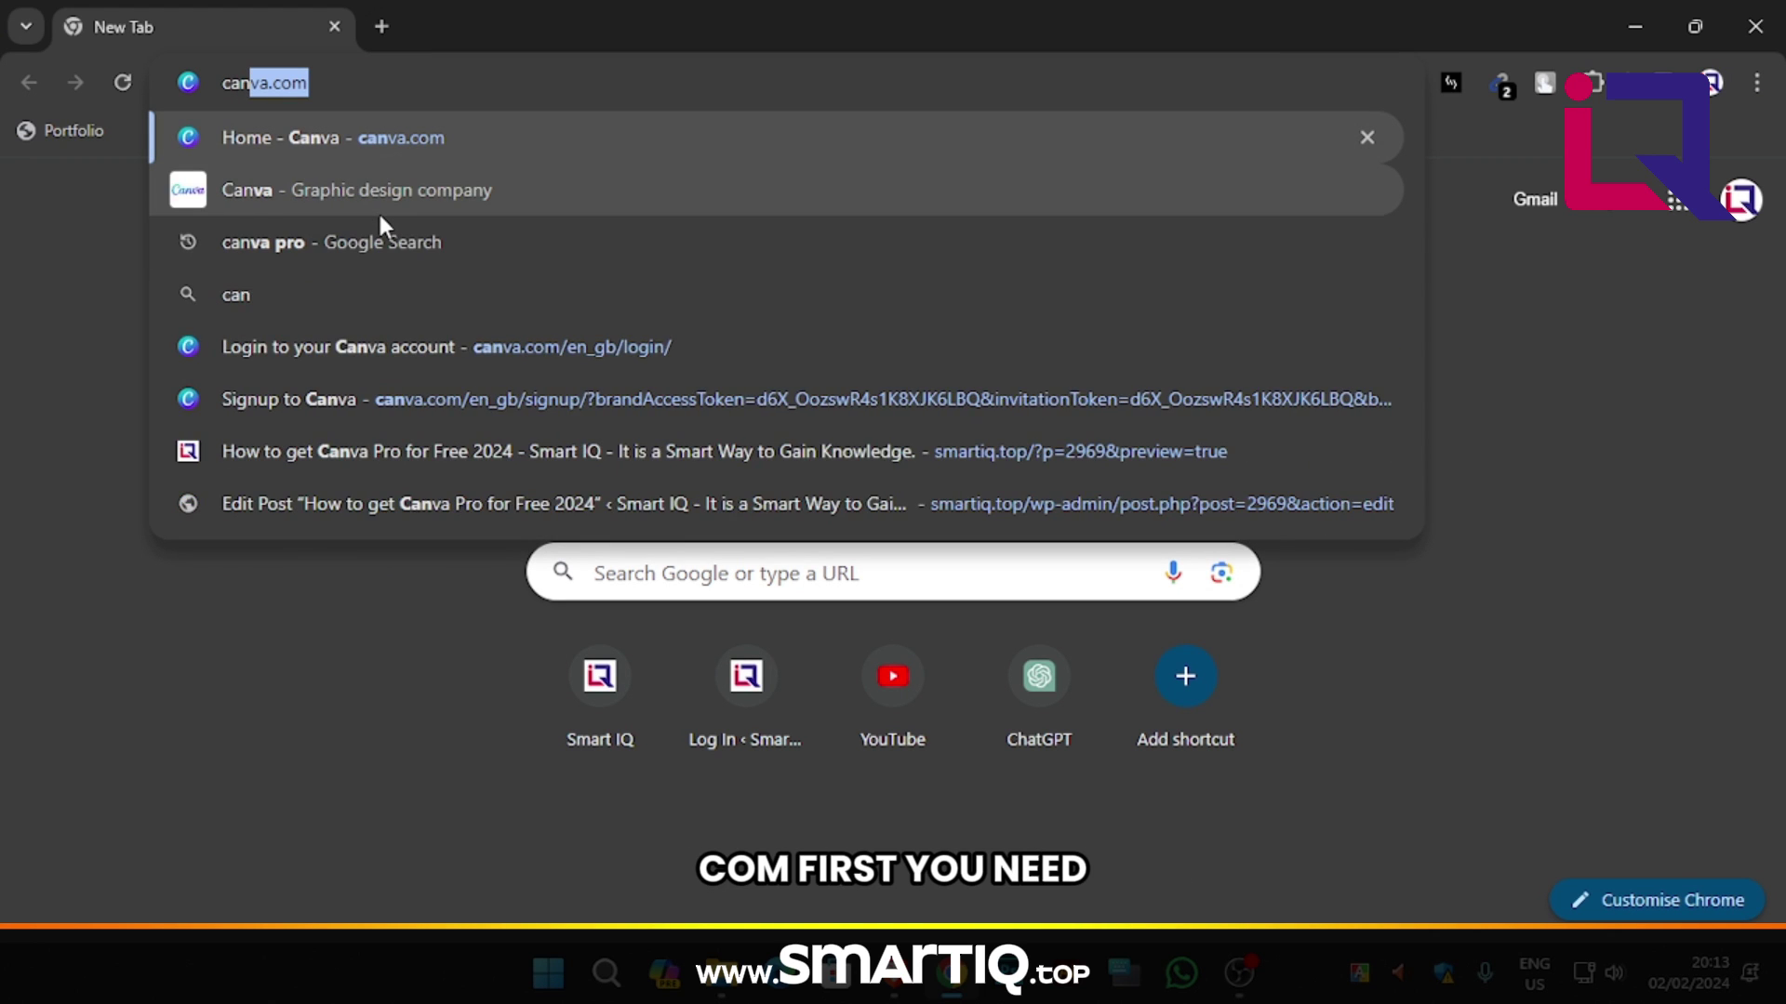
{"action": "type", "text": "va"}
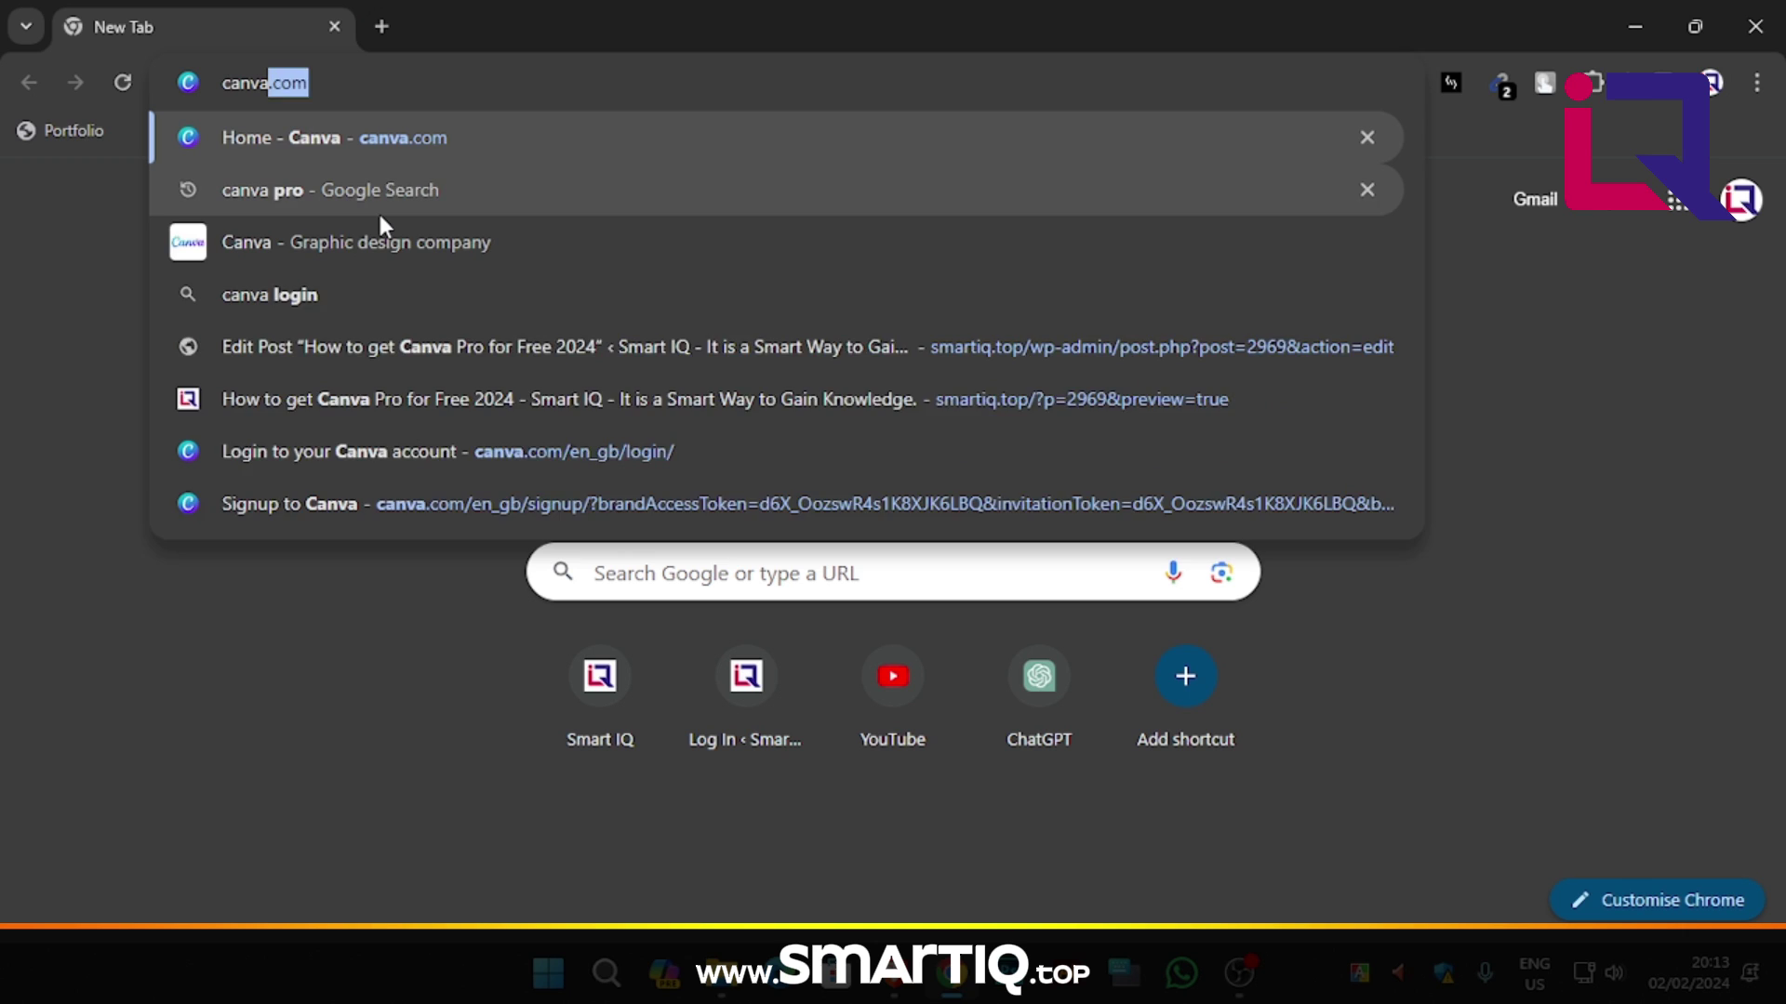
{"action": "type", "text": ".com"}
{"action": "key", "text": "Return"}
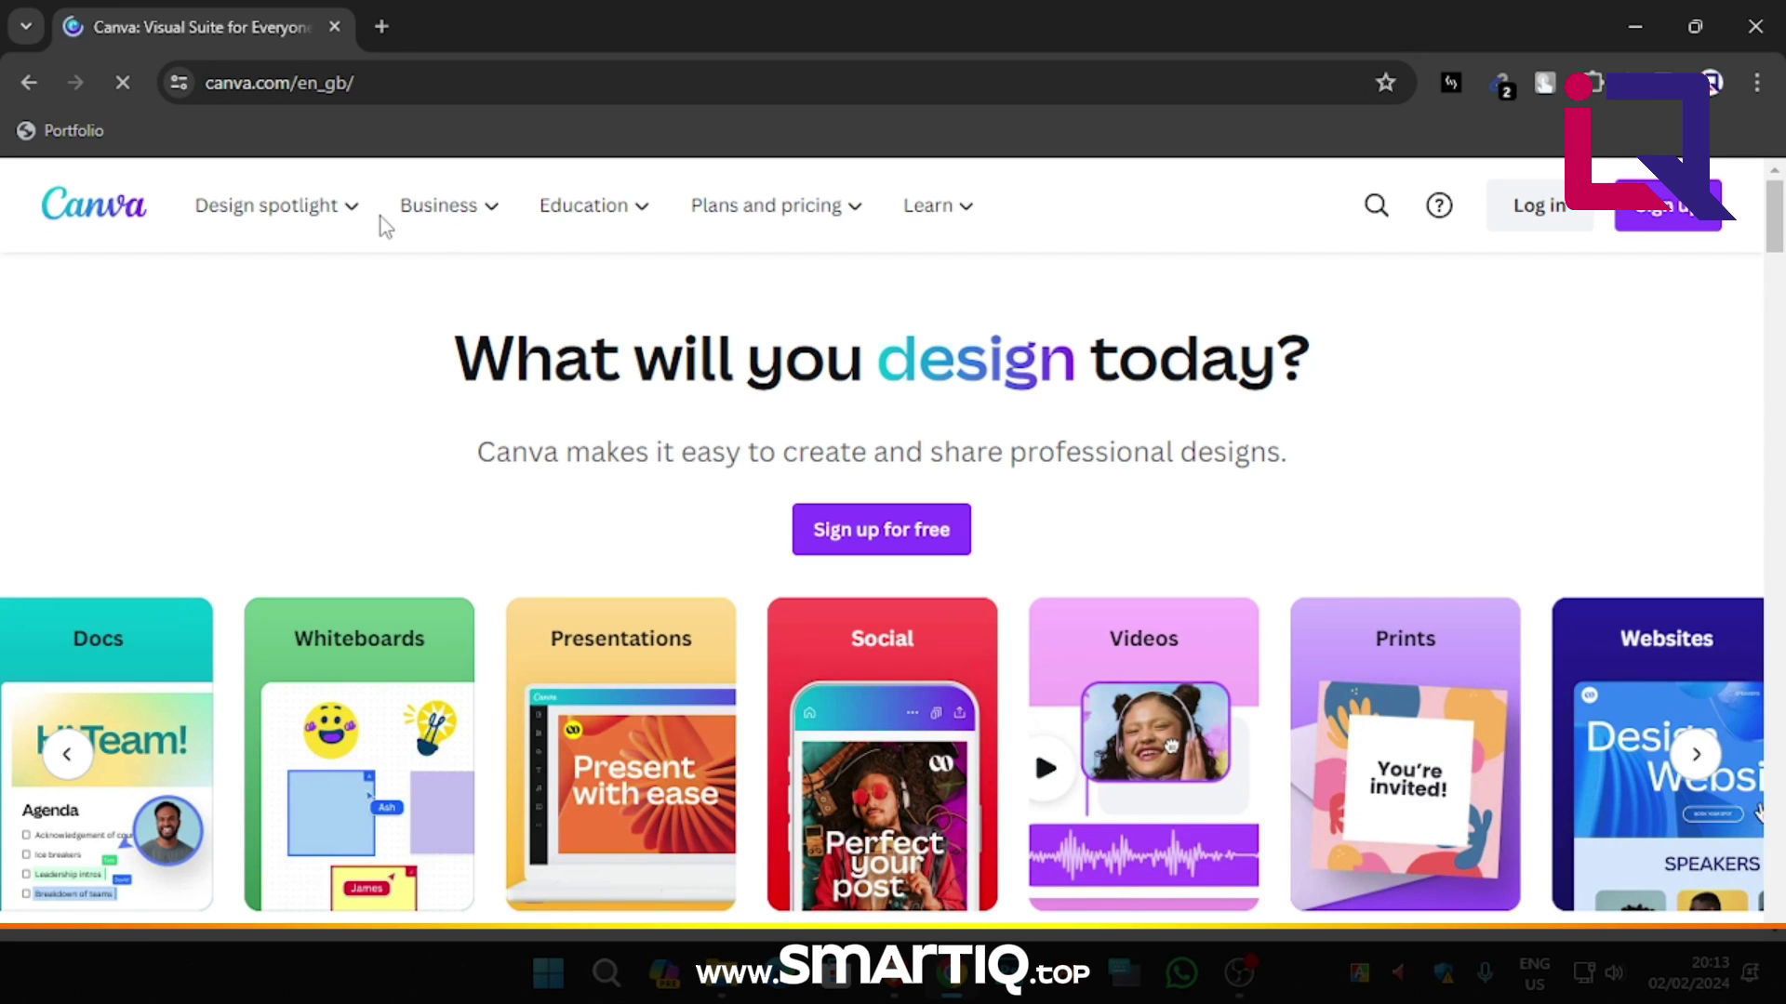
Sign in to Canva through Continue with Google using the saved Google account.
{"action": "left_click", "coordinate": [1674, 216]}
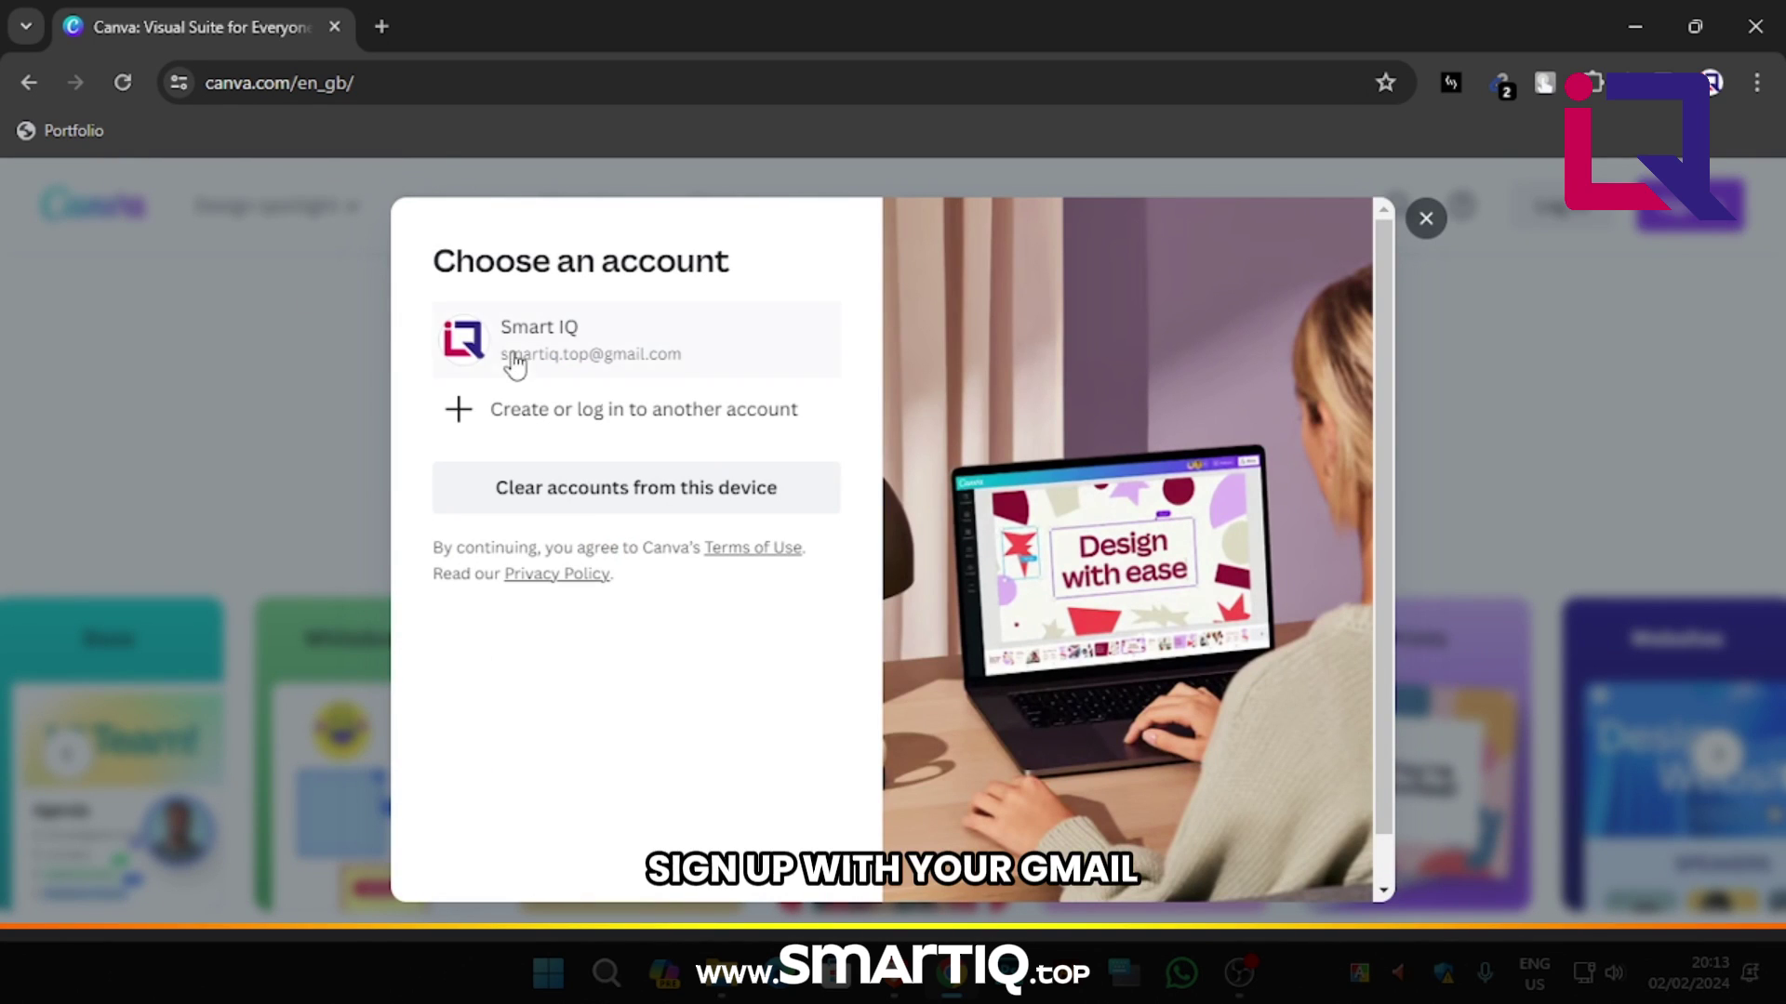
{"action": "left_click", "coordinate": [653, 487]}
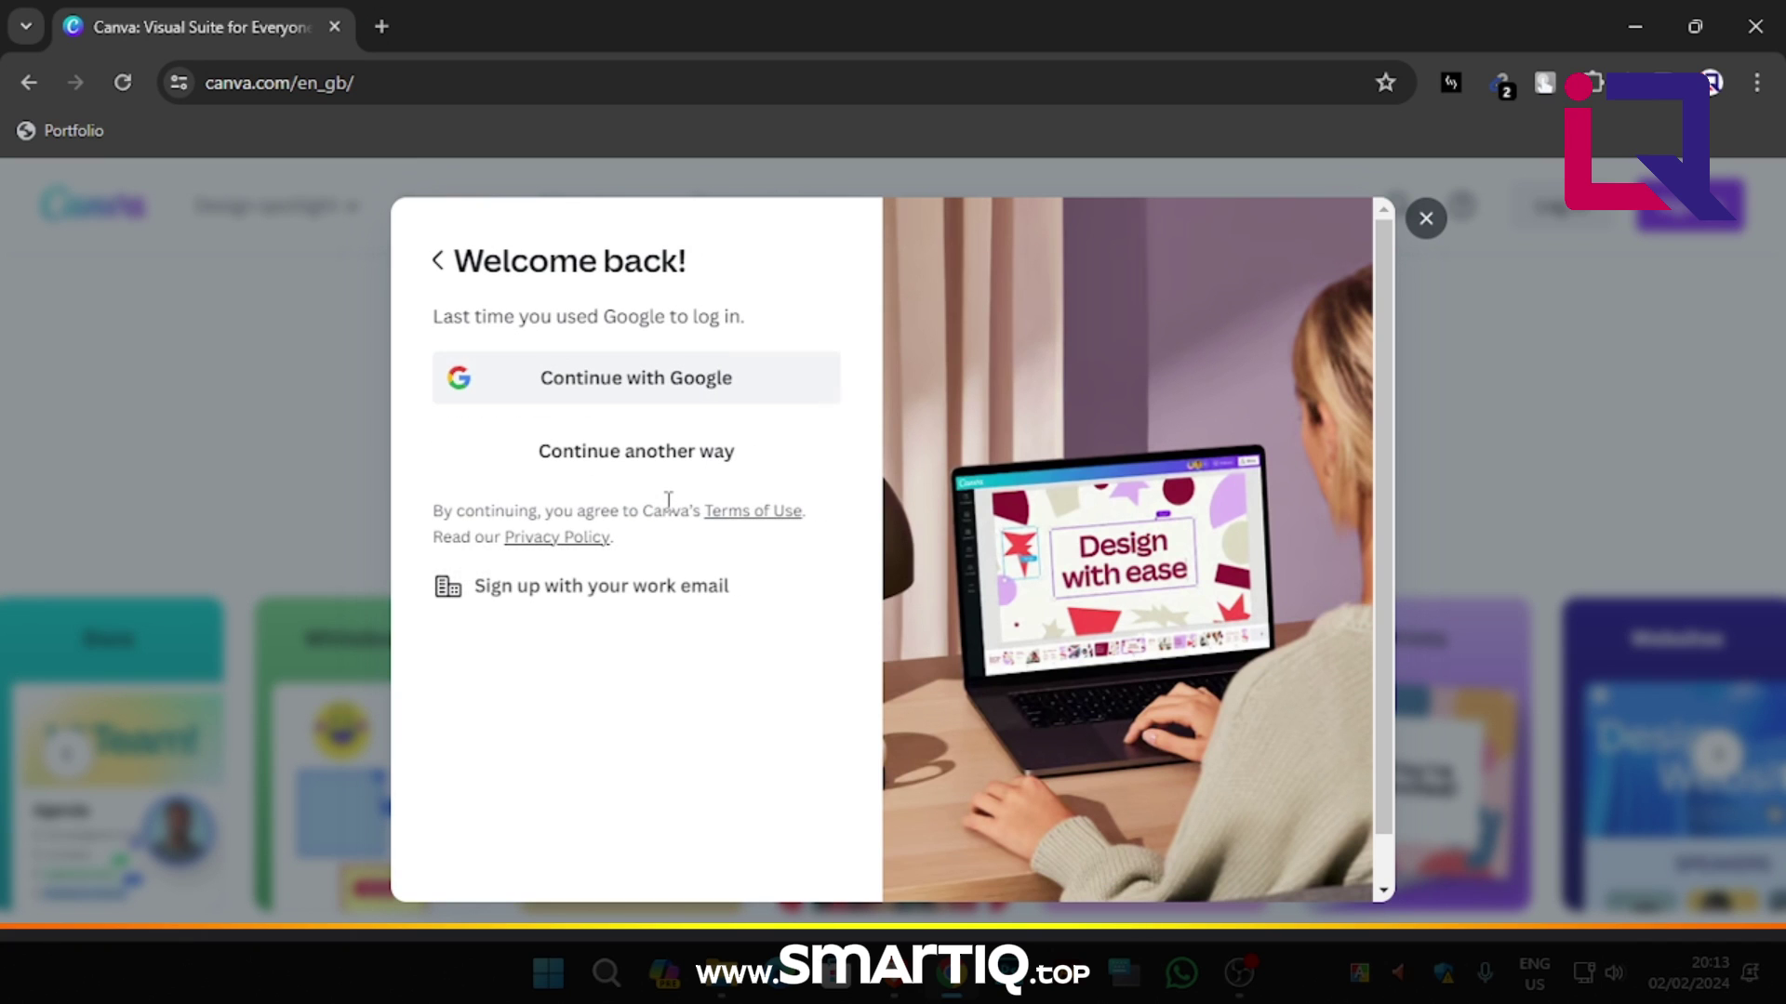
{"action": "left_click", "coordinate": [674, 398]}
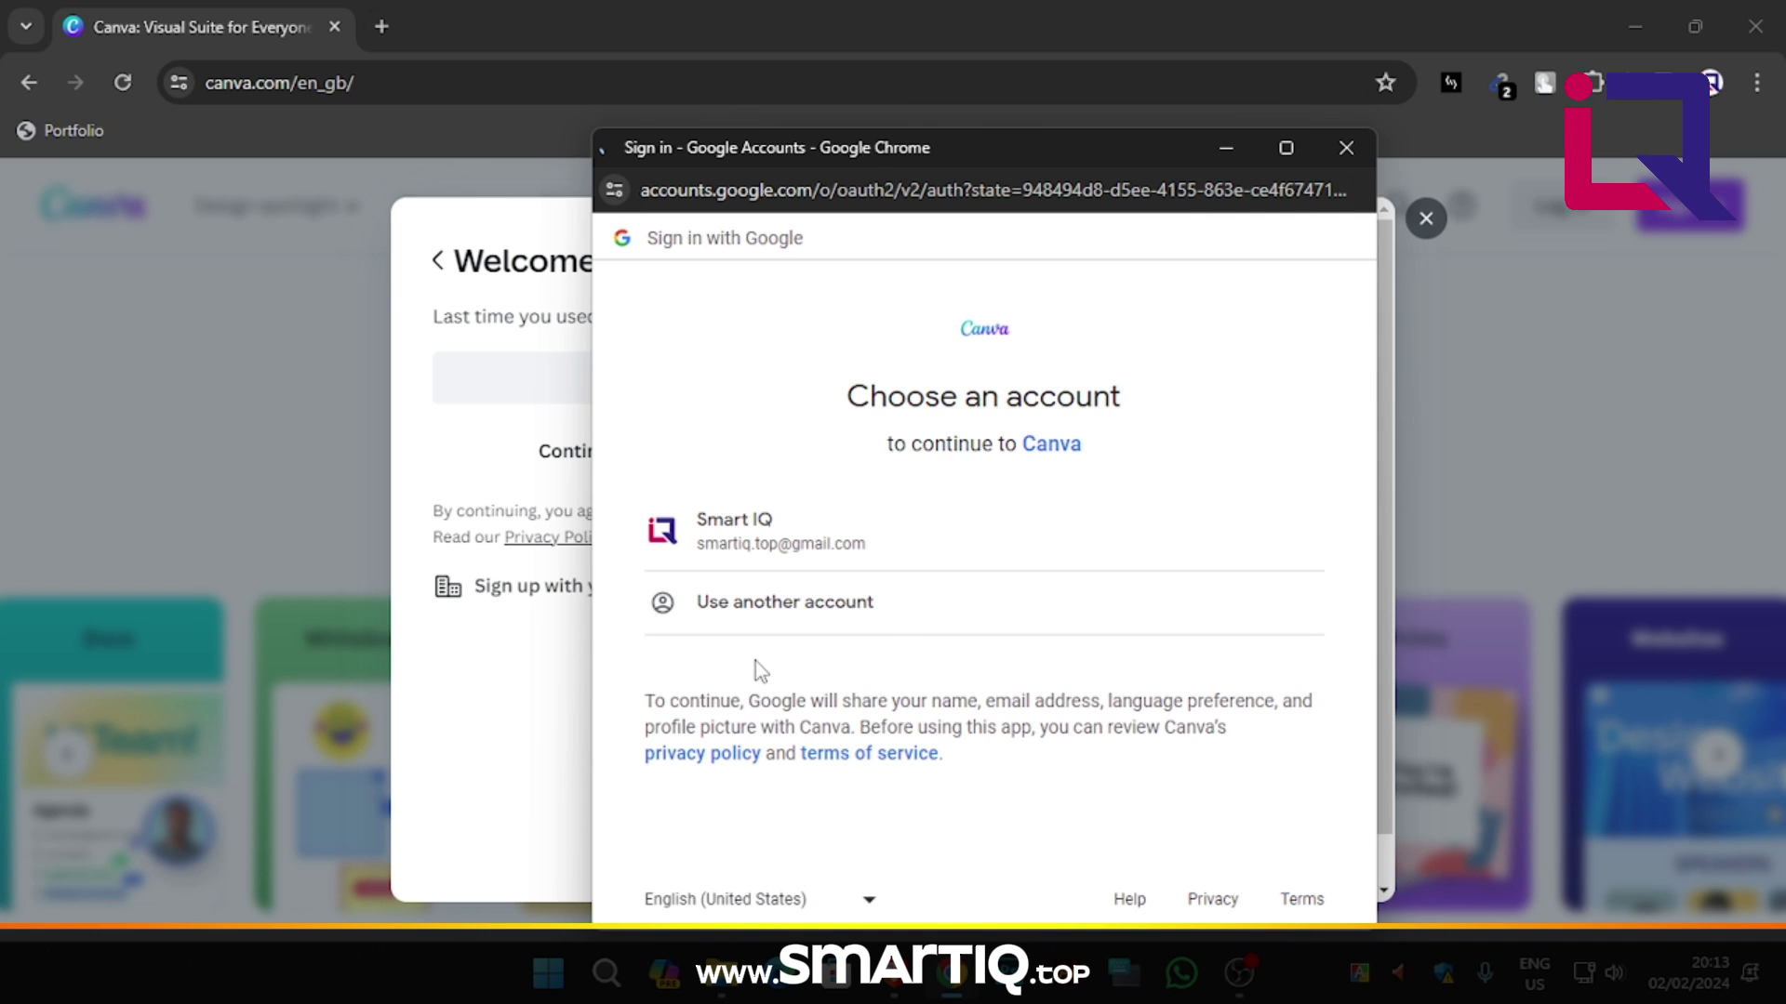
{"action": "left_click", "coordinate": [920, 550]}
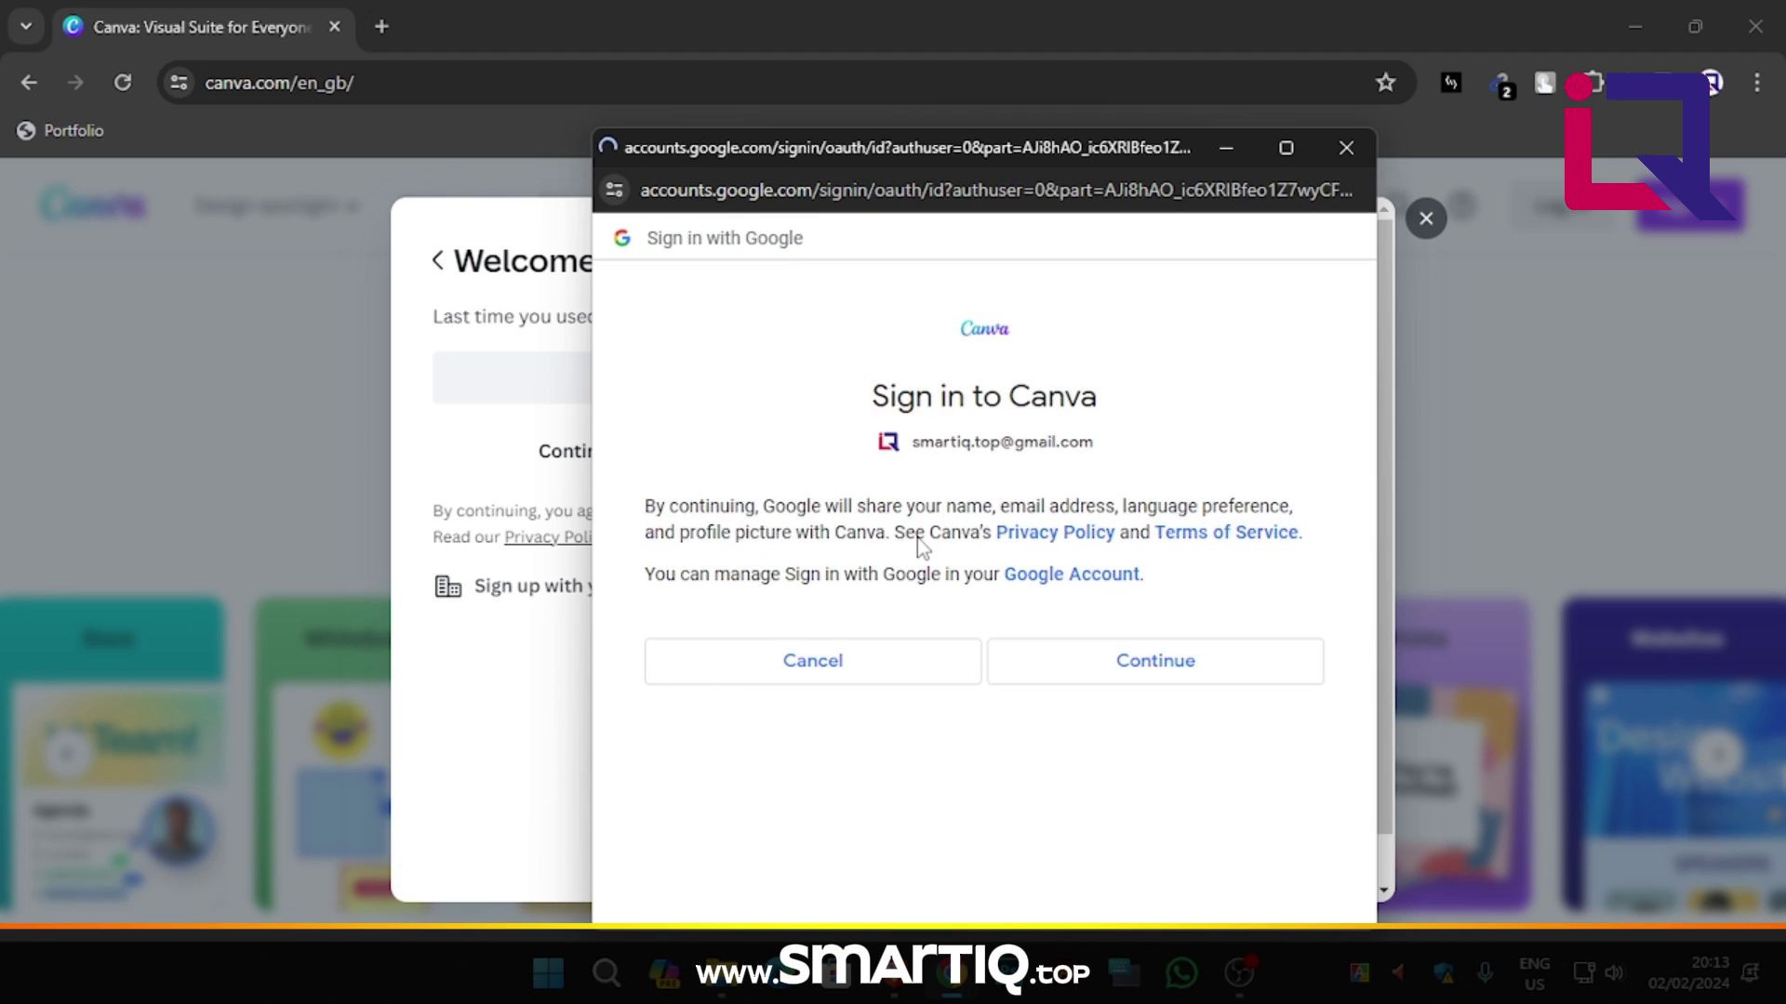
{"action": "left_click", "coordinate": [1100, 677]}
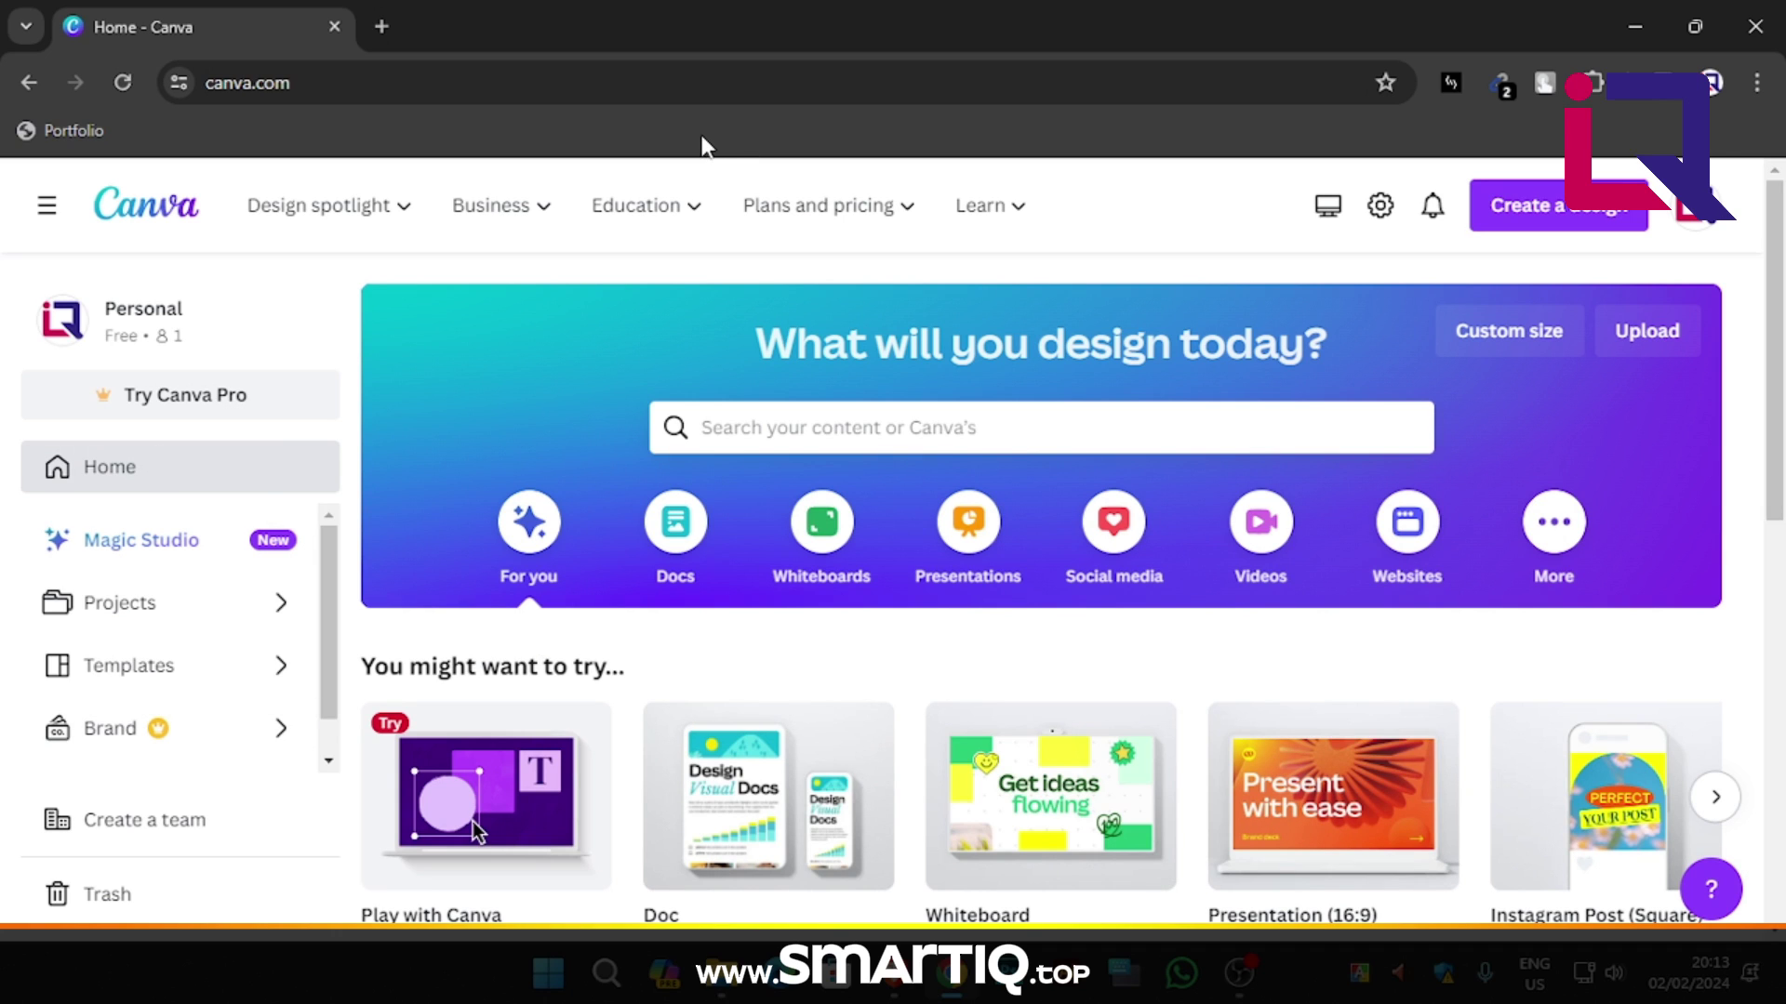
In a new tab, search Google for smartiq.top and open the Smart IQ site.
{"action": "left_click", "coordinate": [381, 26]}
{"action": "type", "text": "g"}
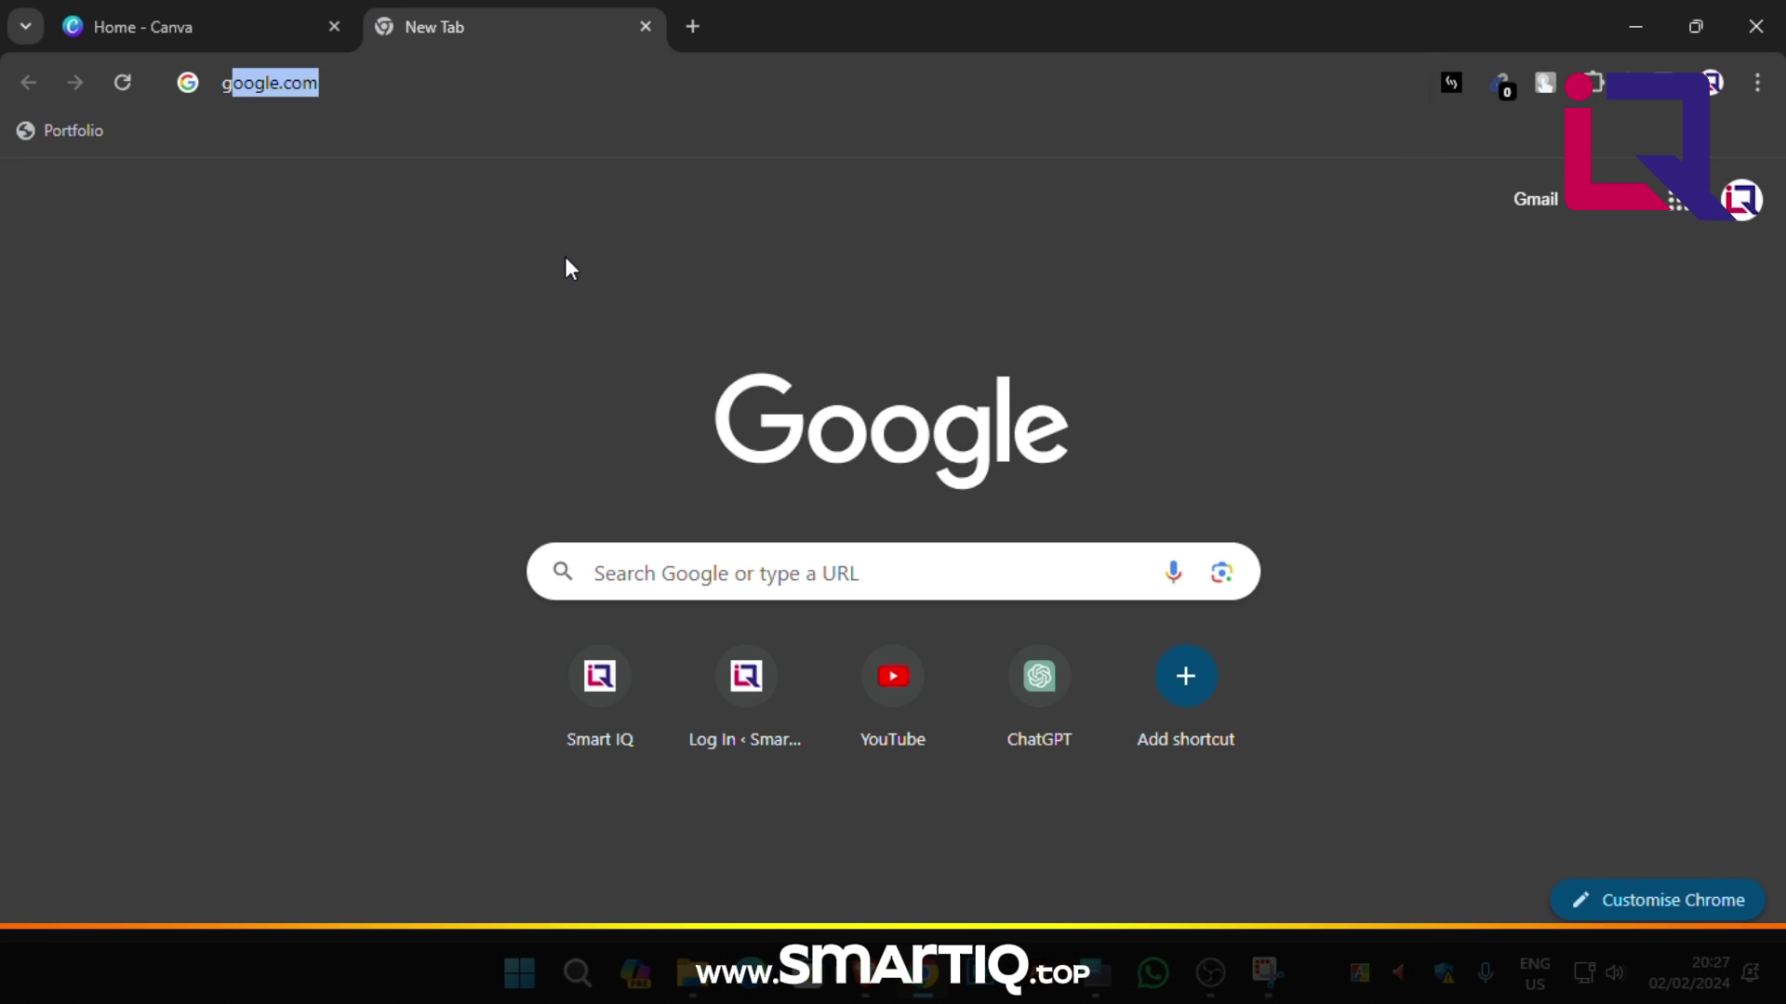
{"action": "key", "text": "Return"}
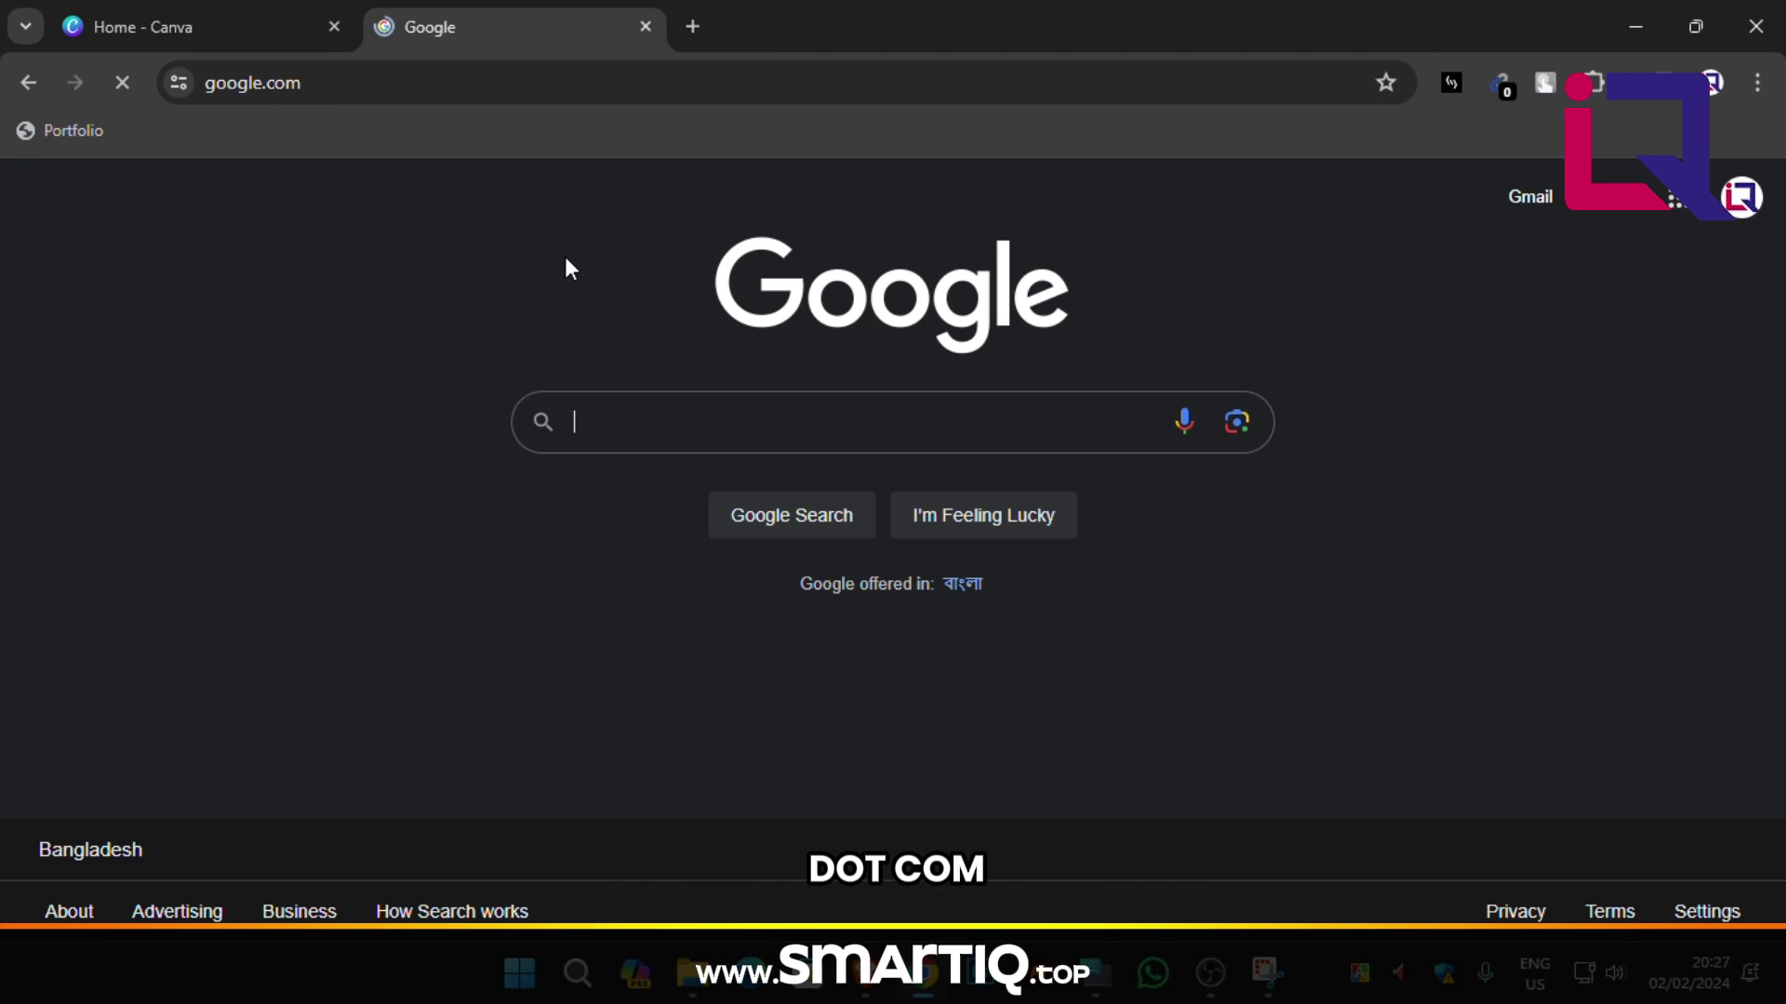
{"action": "left_click", "coordinate": [648, 428]}
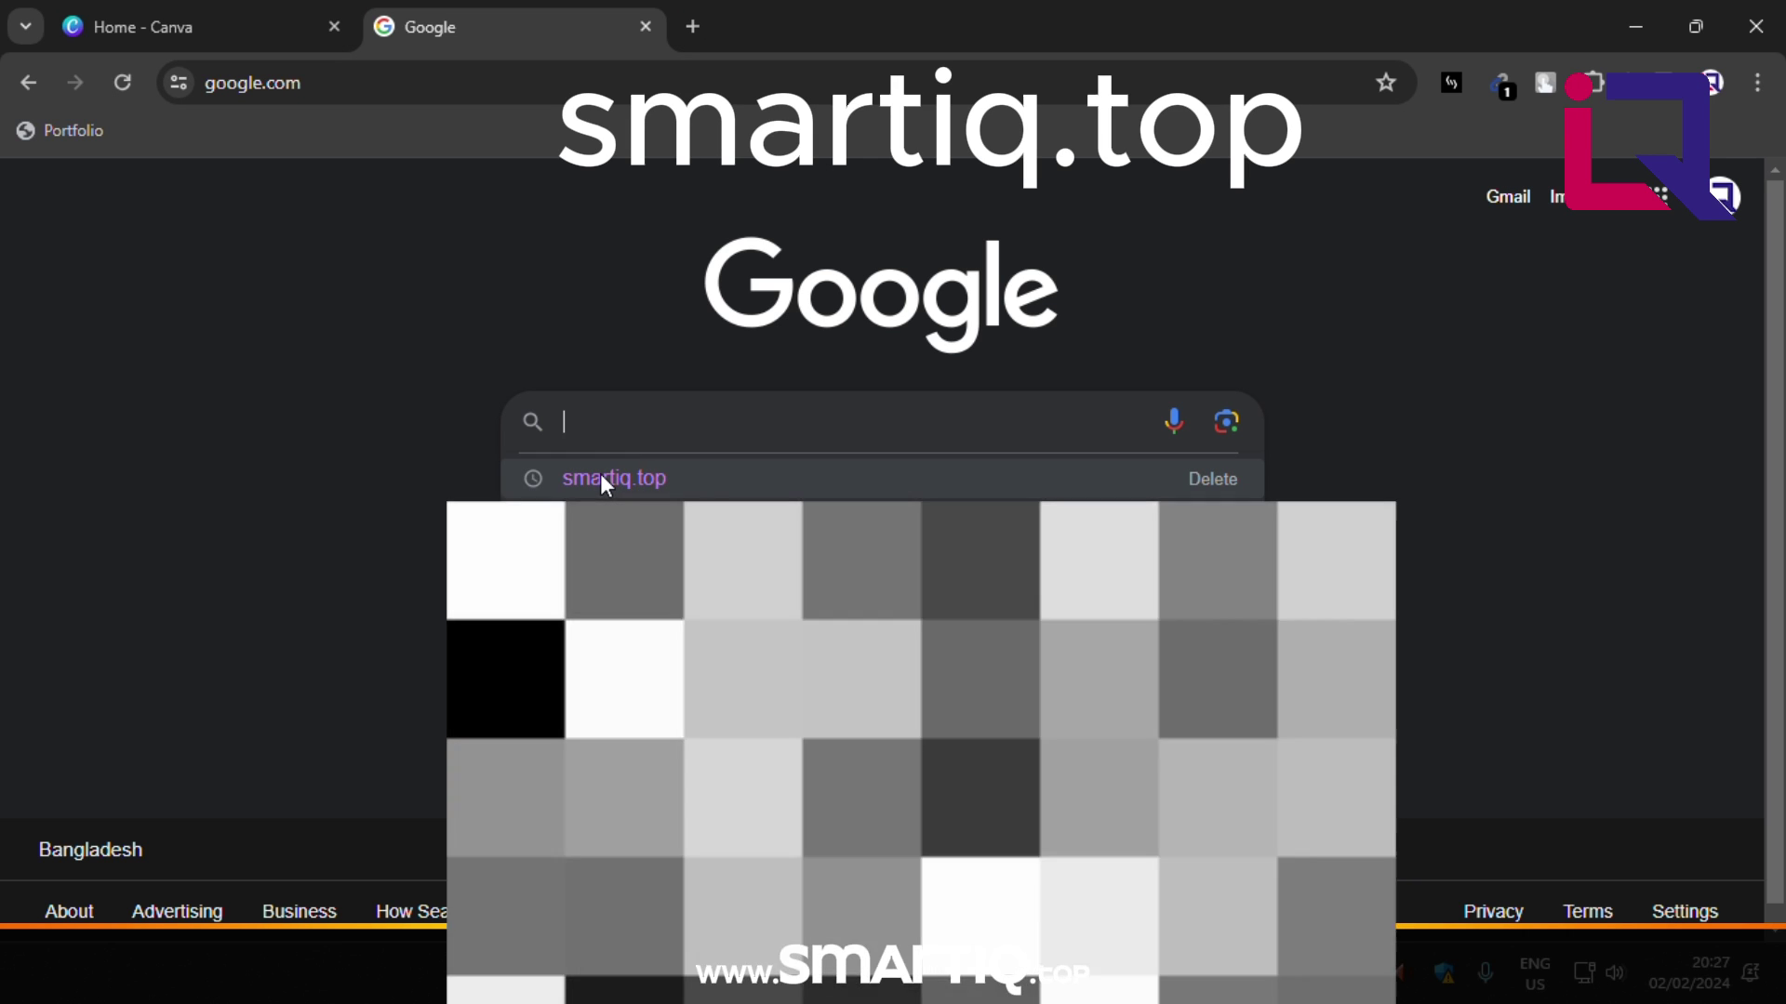
{"action": "left_click", "coordinate": [601, 476]}
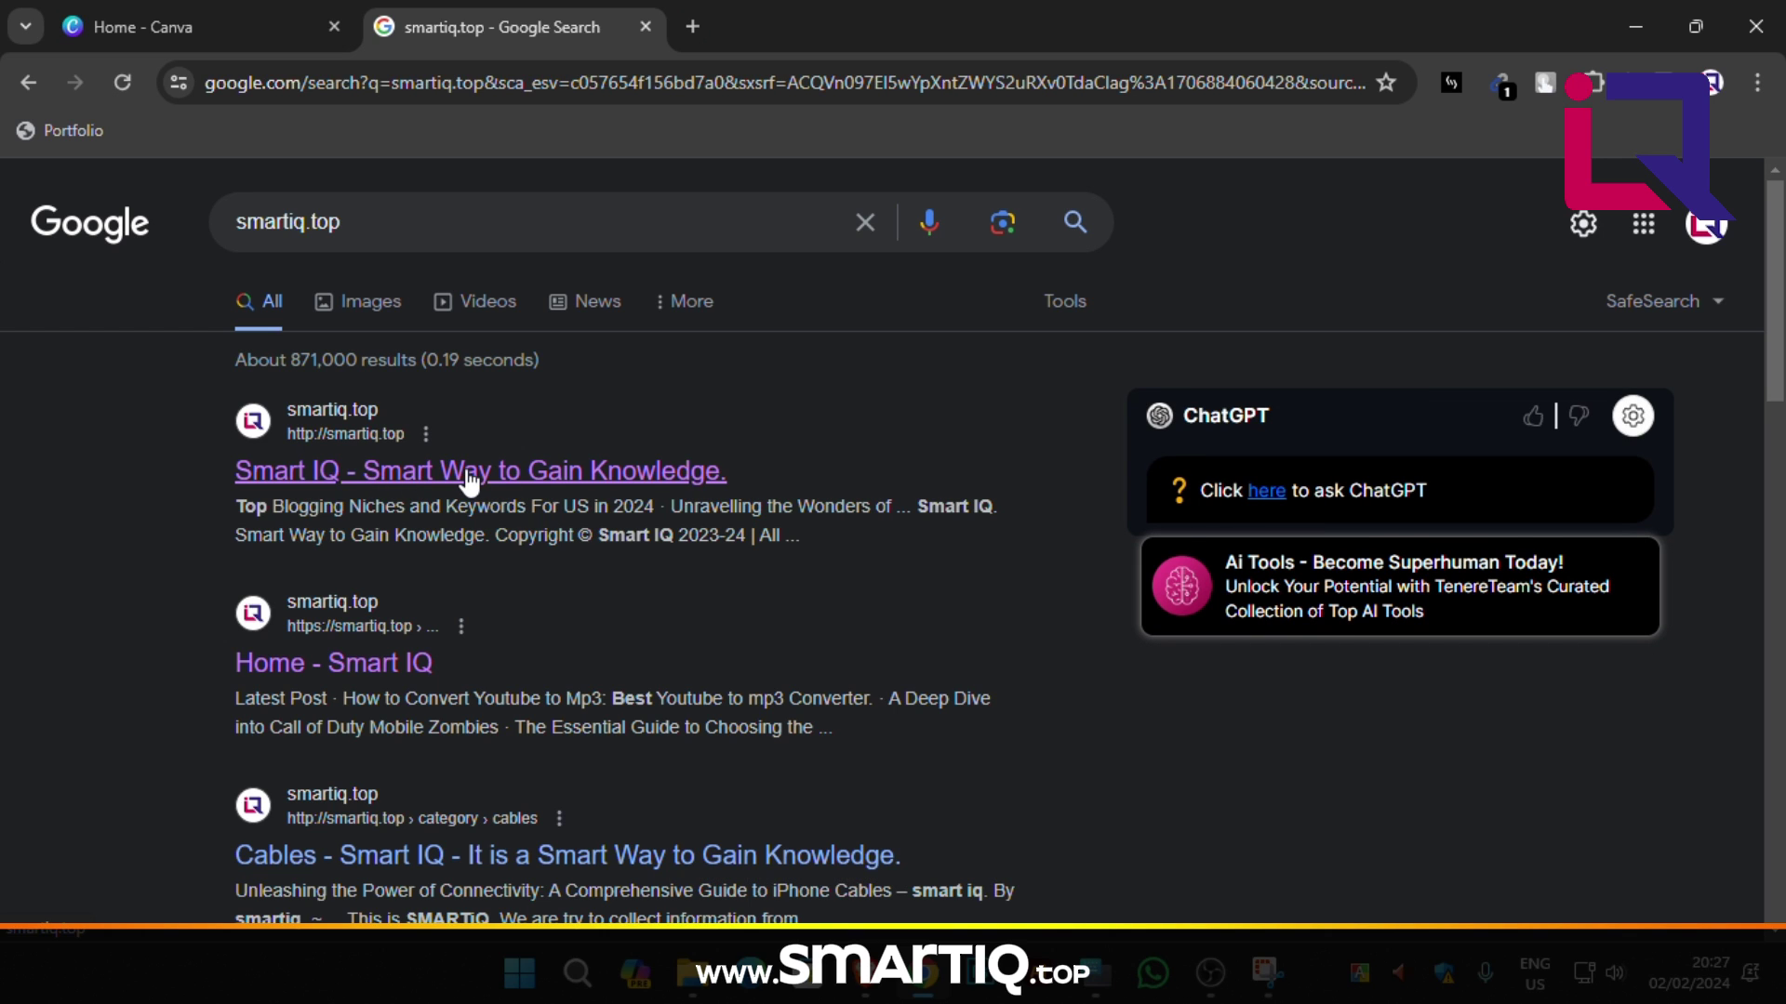
{"action": "left_click", "coordinate": [467, 478]}
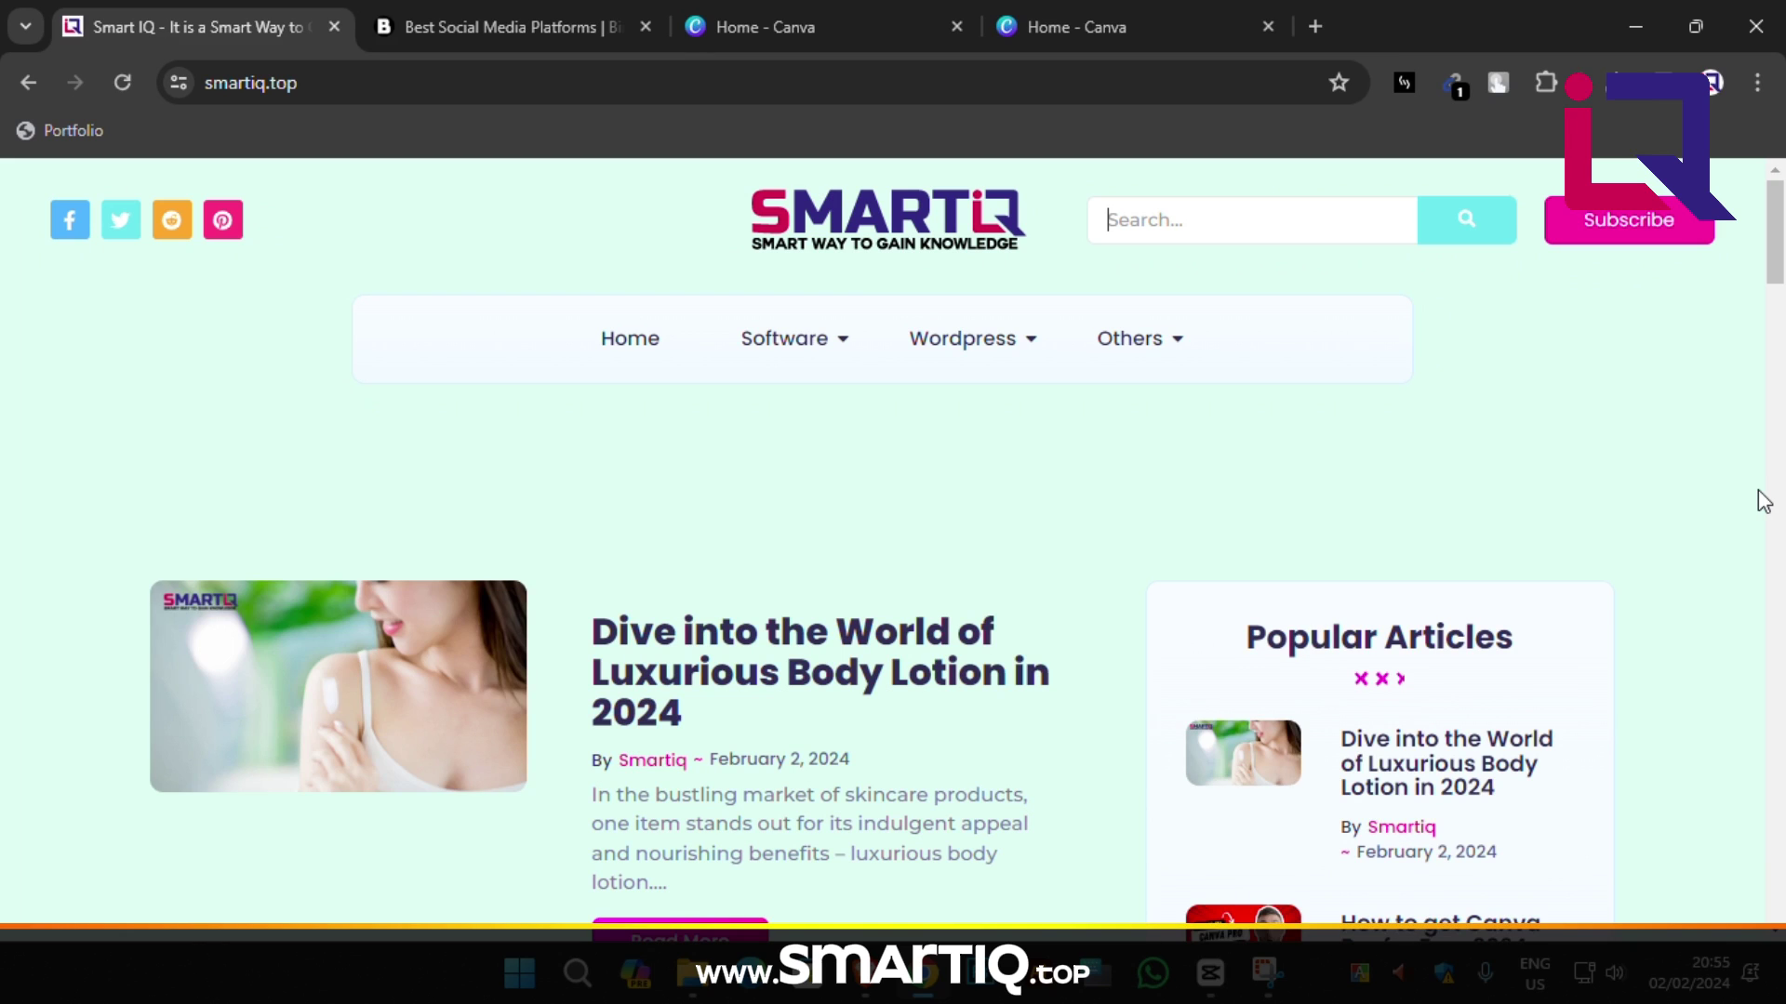
Search the blog for 'canva', open 'How to get Canva Pro for Free 2024', and scroll to GOT IT.
{"action": "type", "text": "ca"}
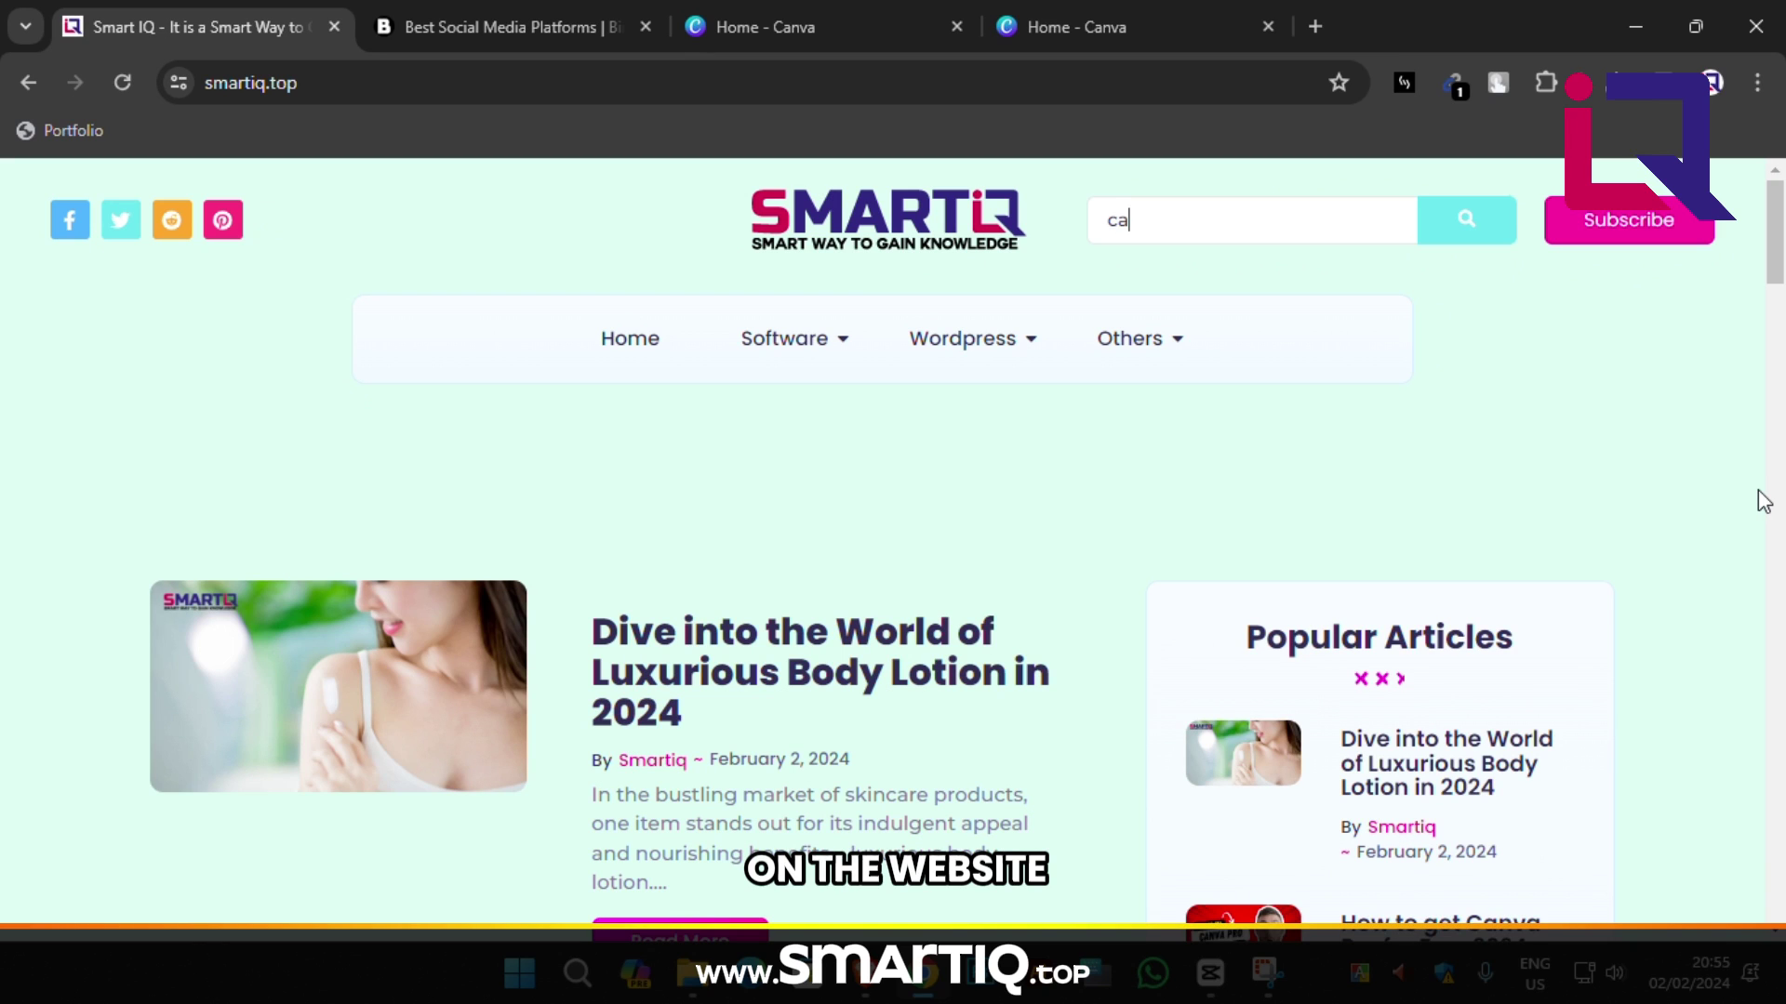
{"action": "type", "text": "nva"}
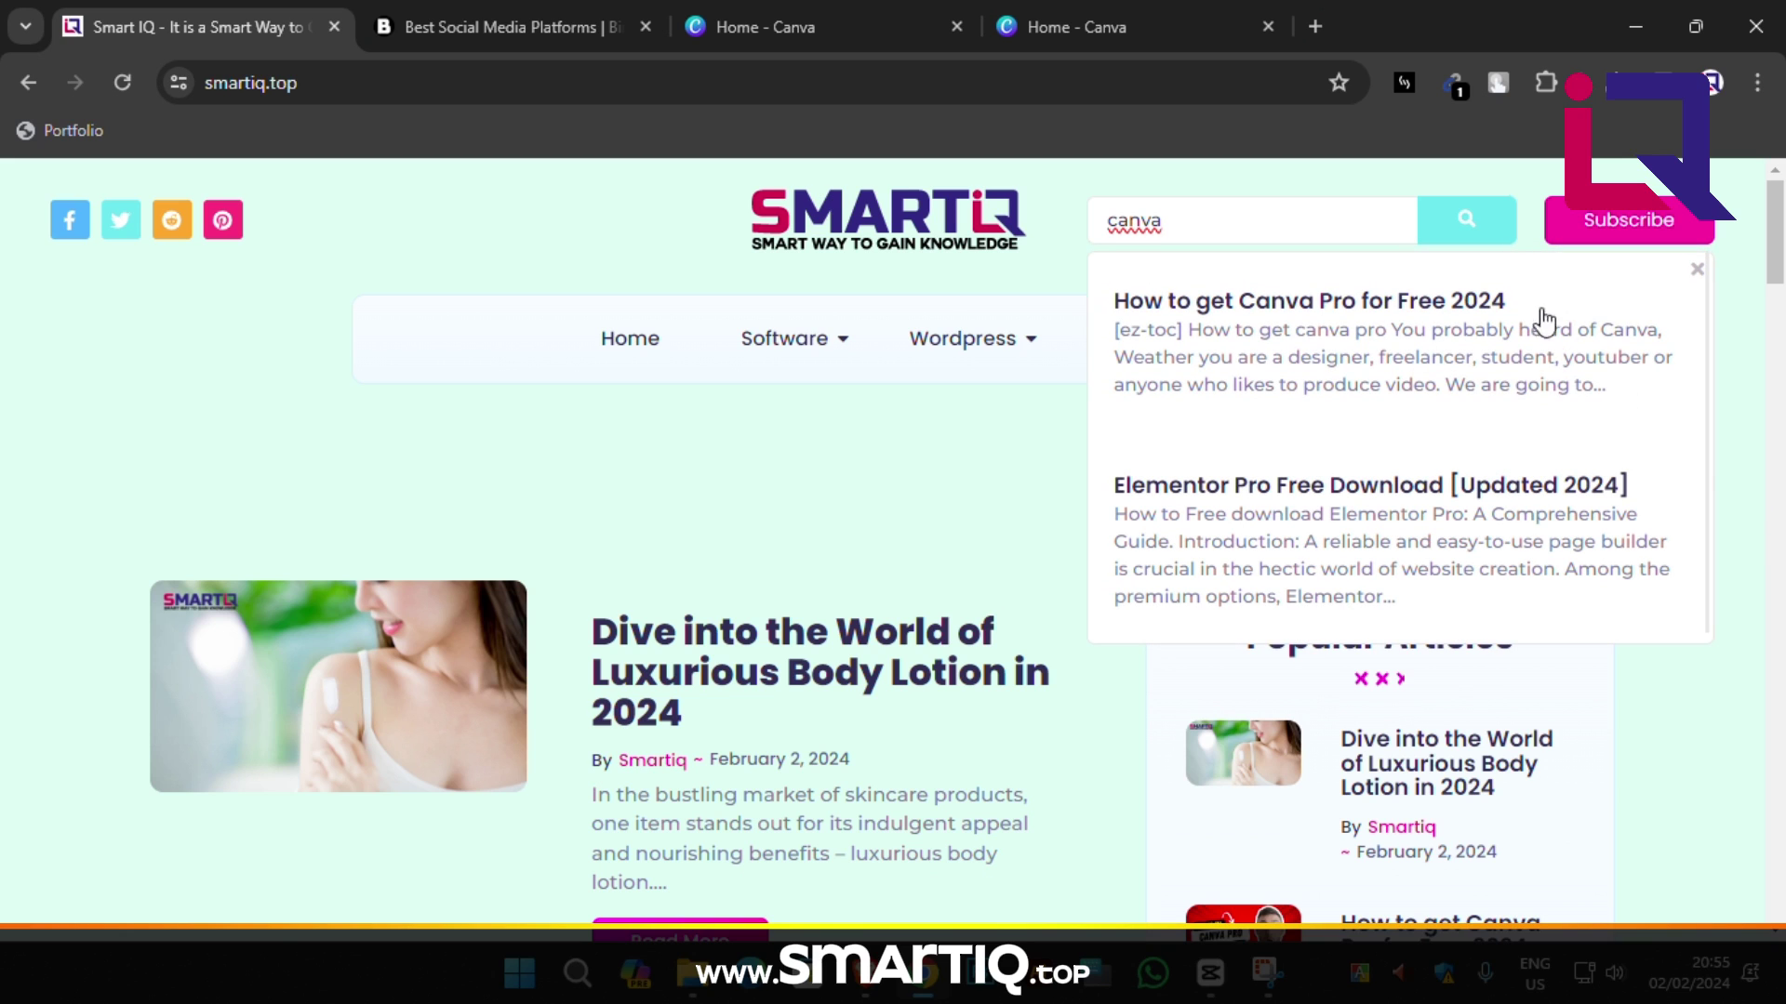
{"action": "left_click", "coordinate": [1340, 337]}
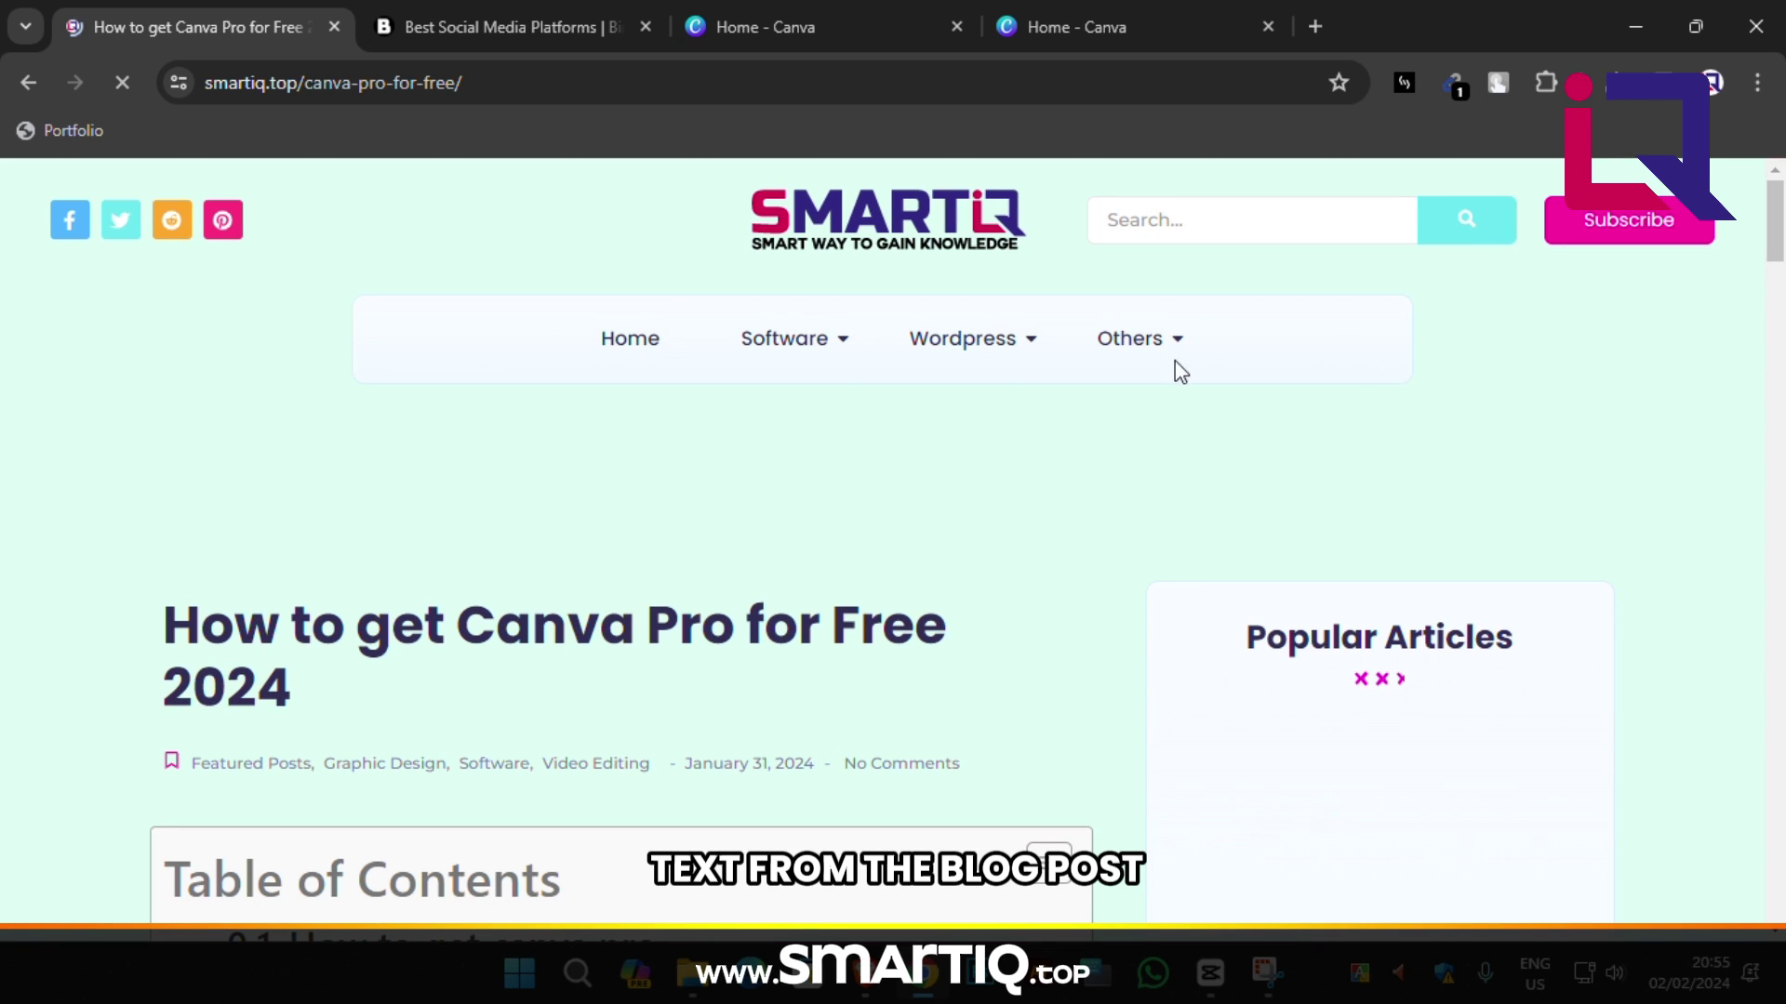
{"action": "scroll", "coordinate": [917, 579], "scroll_direction": "down", "scroll_amount": 4}
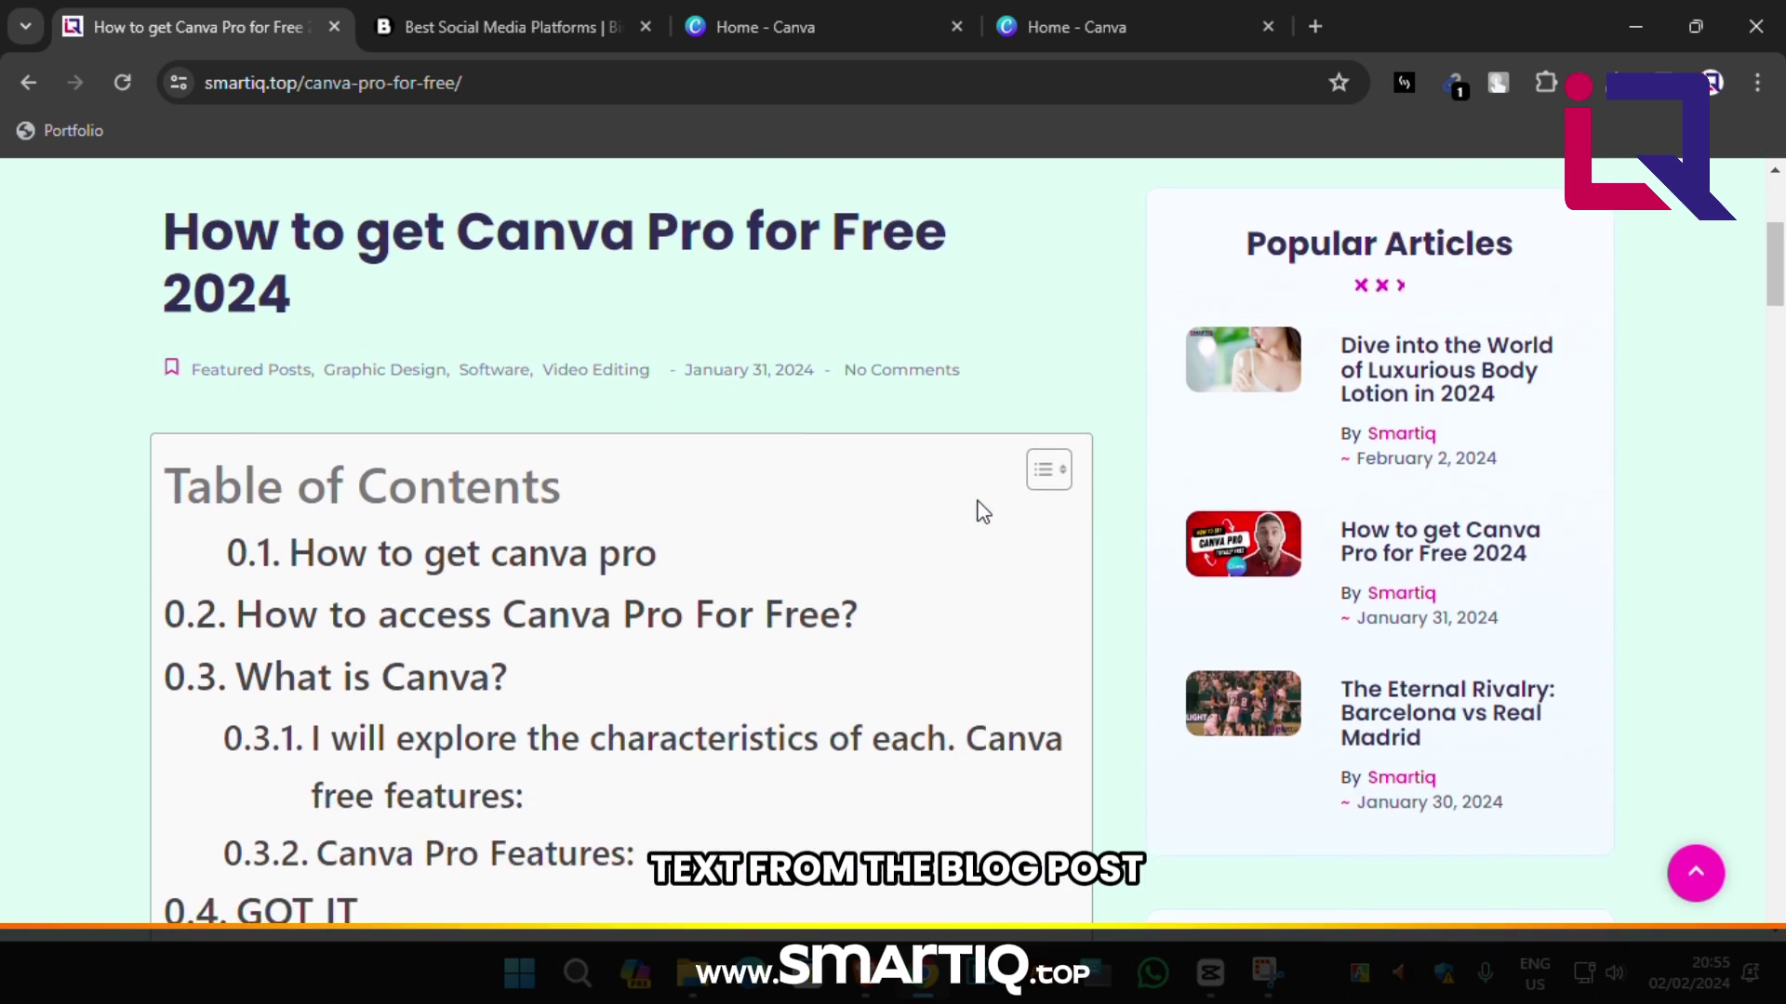
{"action": "scroll", "coordinate": [983, 511], "scroll_direction": "down", "scroll_amount": 17}
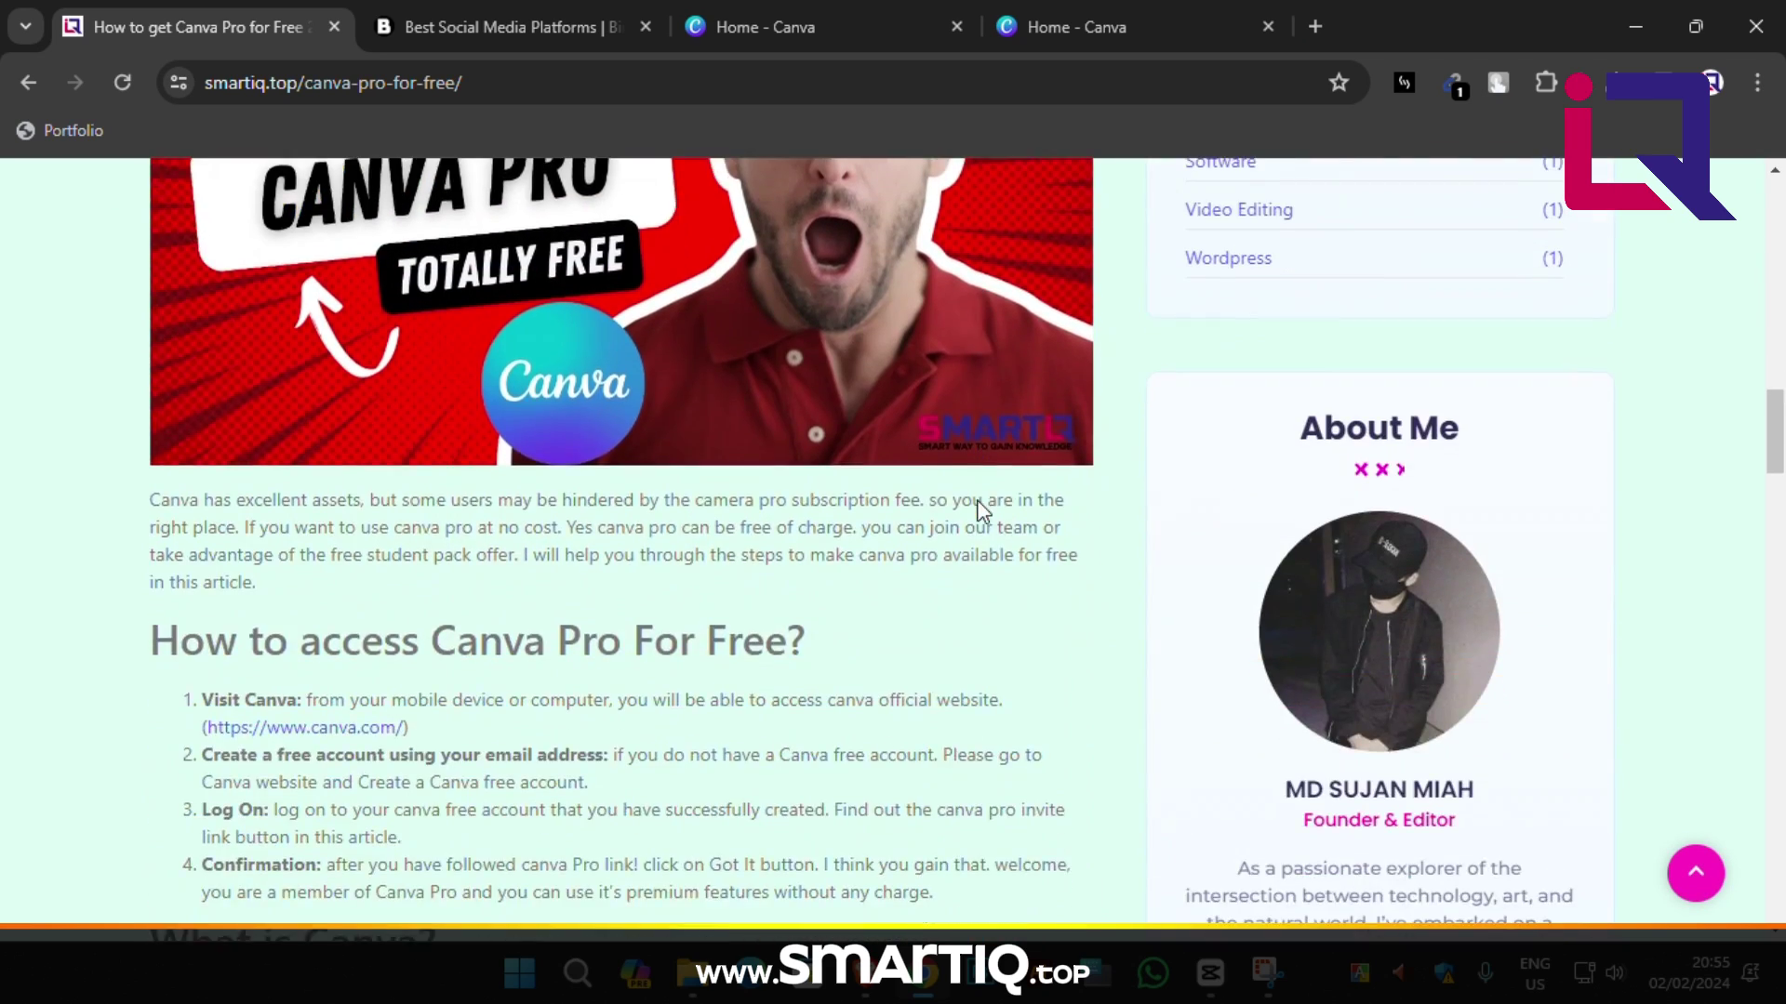
{"action": "scroll", "coordinate": [983, 511], "scroll_direction": "down", "scroll_amount": 7}
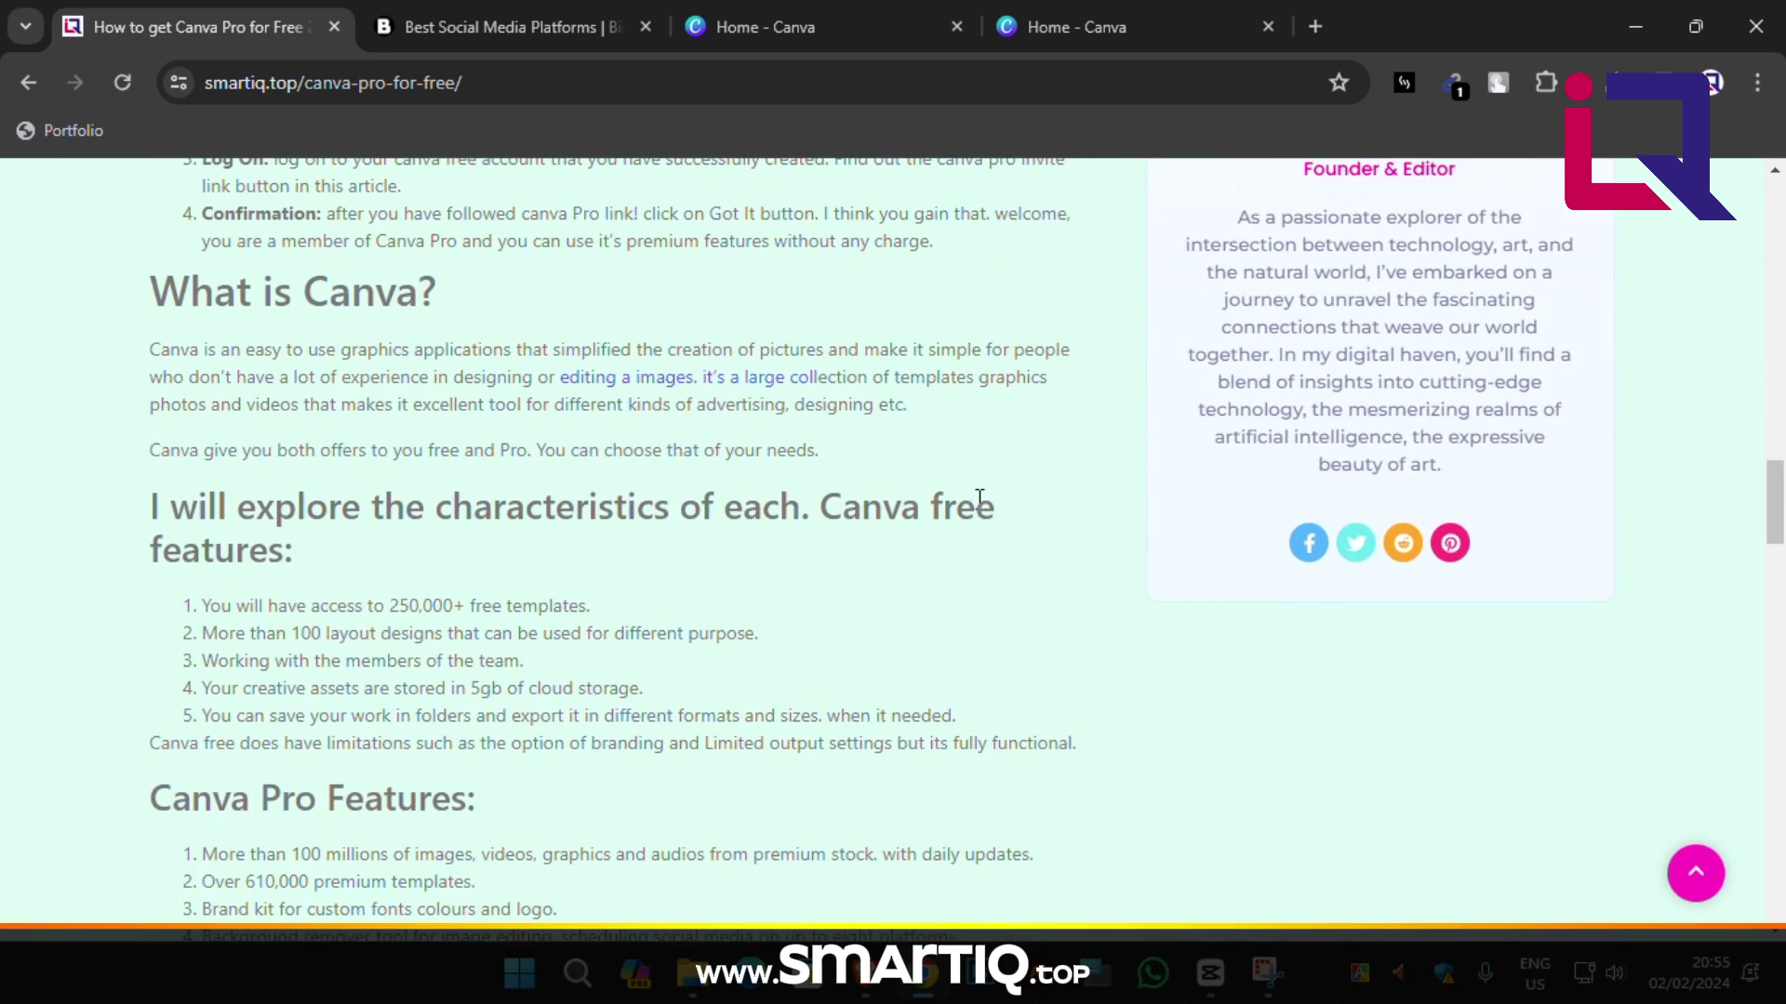
{"action": "scroll", "coordinate": [979, 500], "scroll_direction": "down", "scroll_amount": 7}
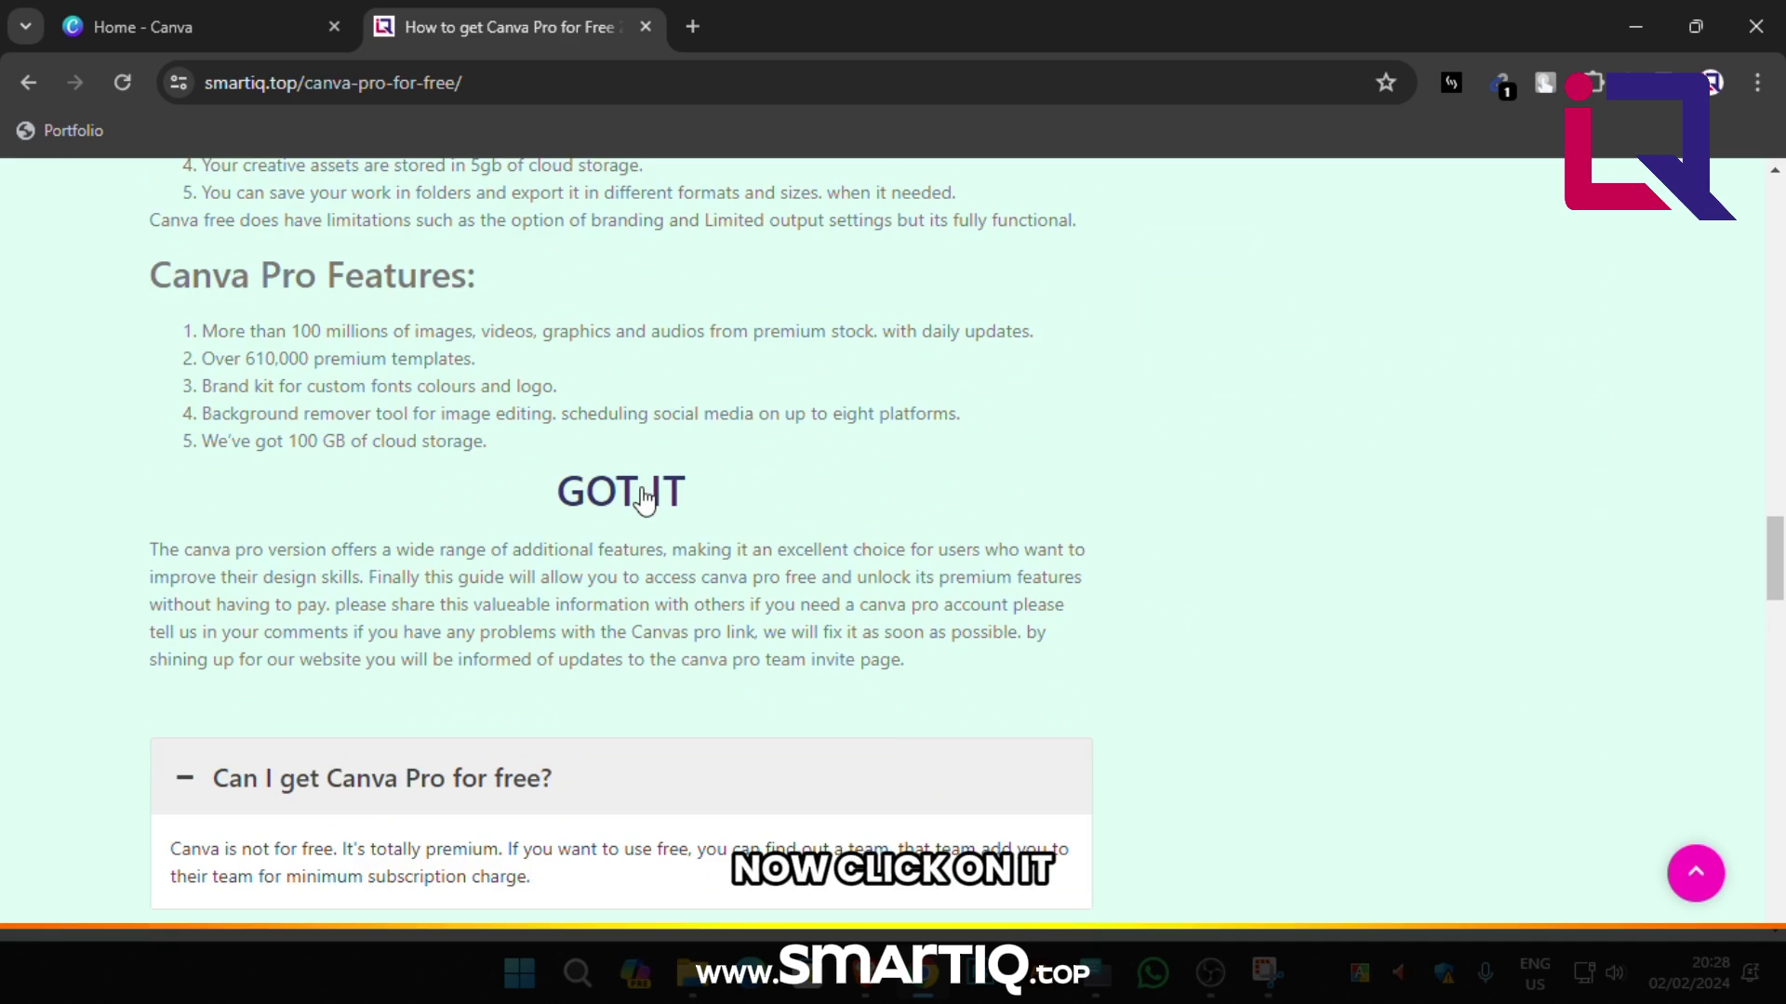
Follow GOT IT to the Lnk.Bio page, then GET HERE to the Bingotingo article.
{"action": "left_click", "coordinate": [644, 500]}
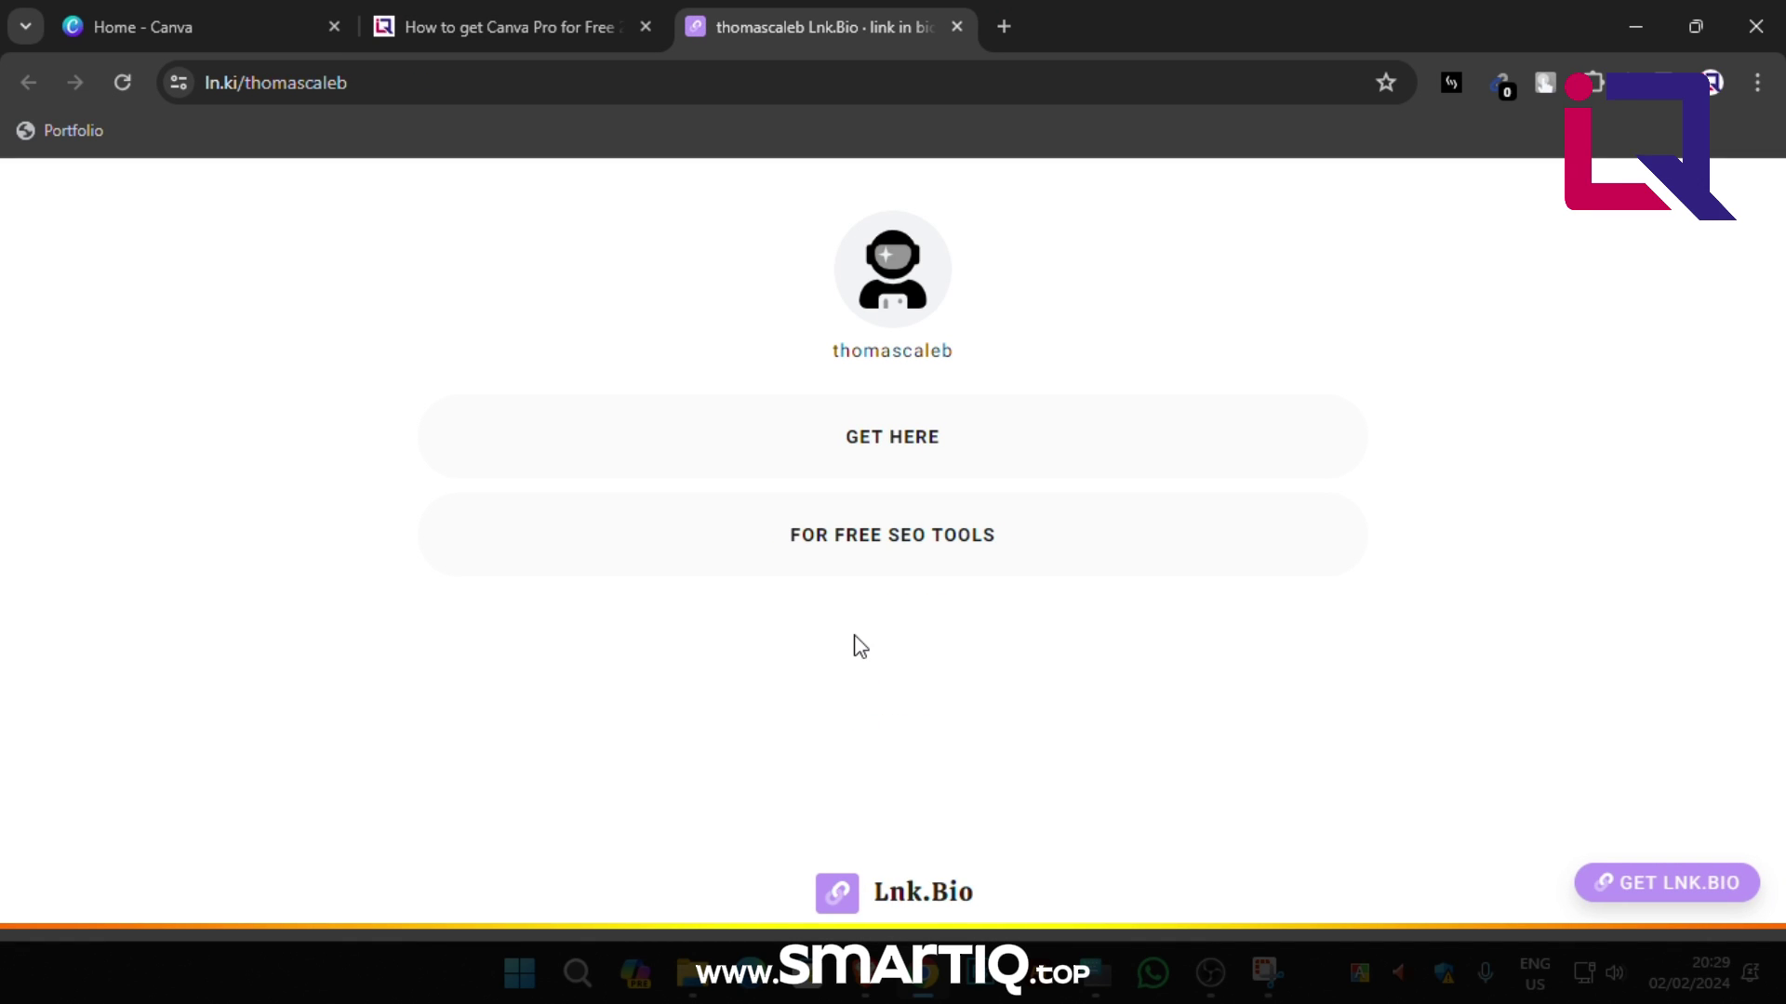
{"action": "left_click", "coordinate": [874, 443]}
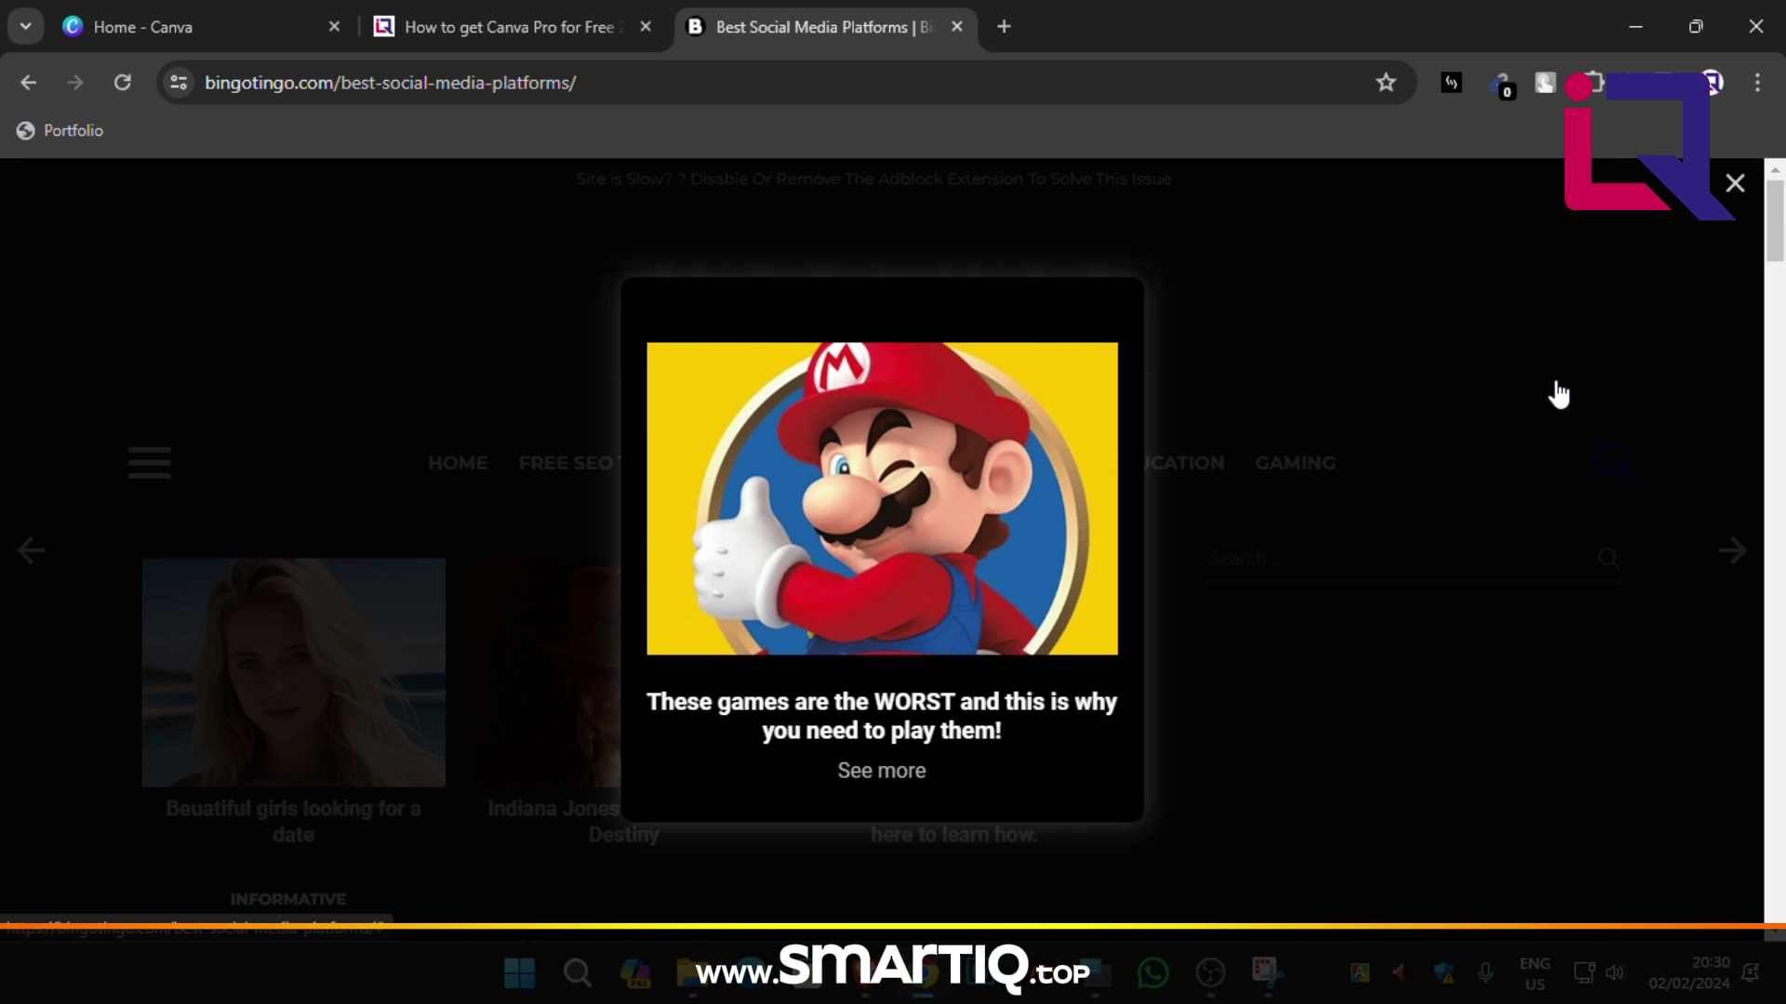
Dismiss the ad pop-ups, scroll down to Free Guide, and open its Download link.
{"action": "left_click", "coordinate": [1737, 180]}
{"action": "scroll", "coordinate": [1034, 411], "scroll_direction": "down", "scroll_amount": 3}
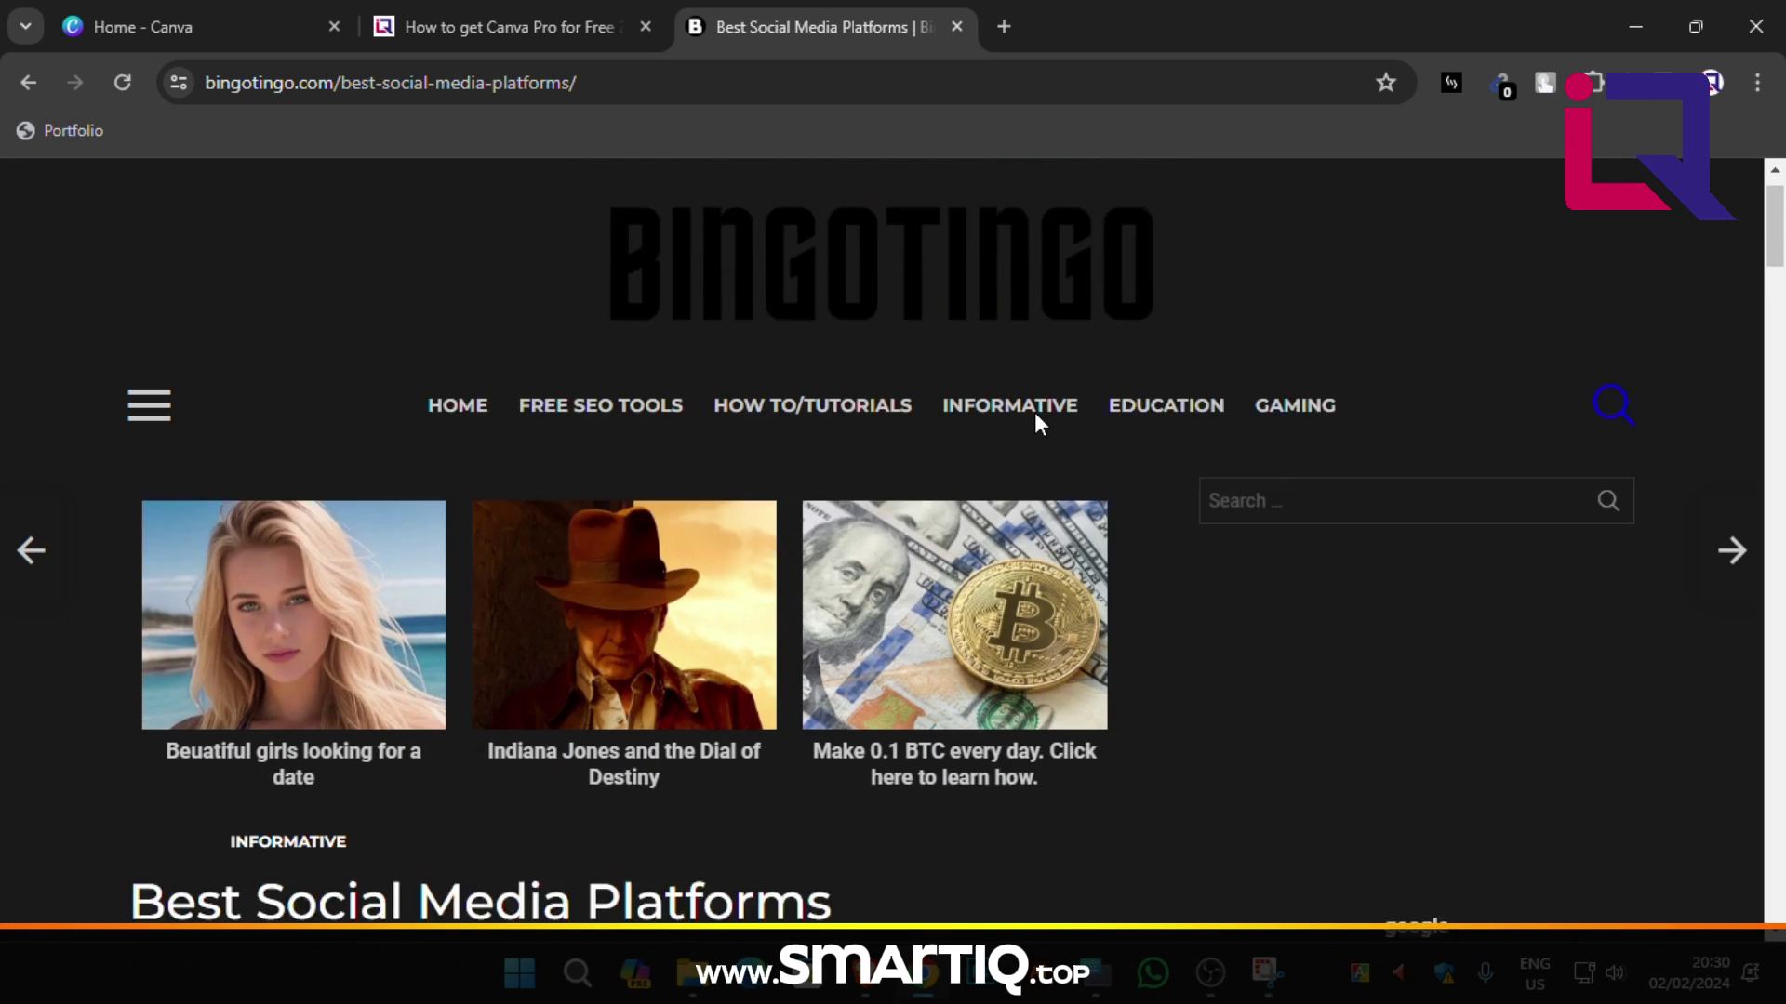
{"action": "scroll", "coordinate": [1034, 423], "scroll_direction": "down", "scroll_amount": 10}
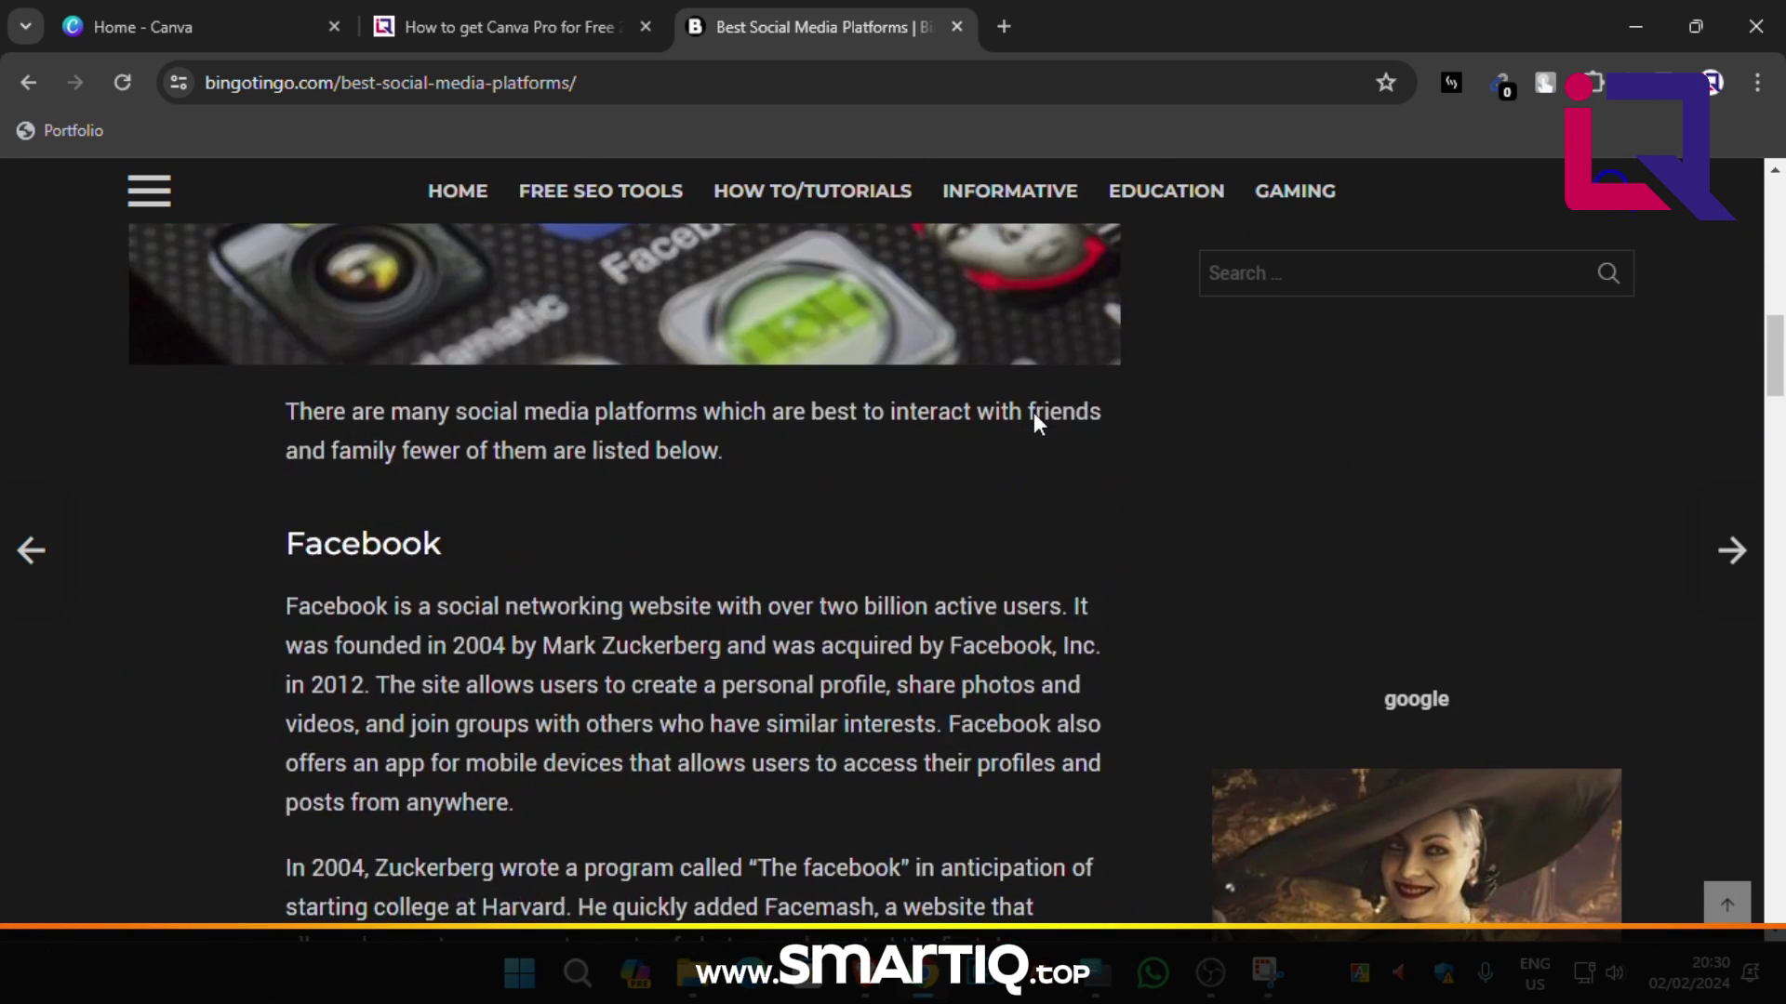
{"action": "scroll", "coordinate": [1034, 424], "scroll_direction": "down", "scroll_amount": 20}
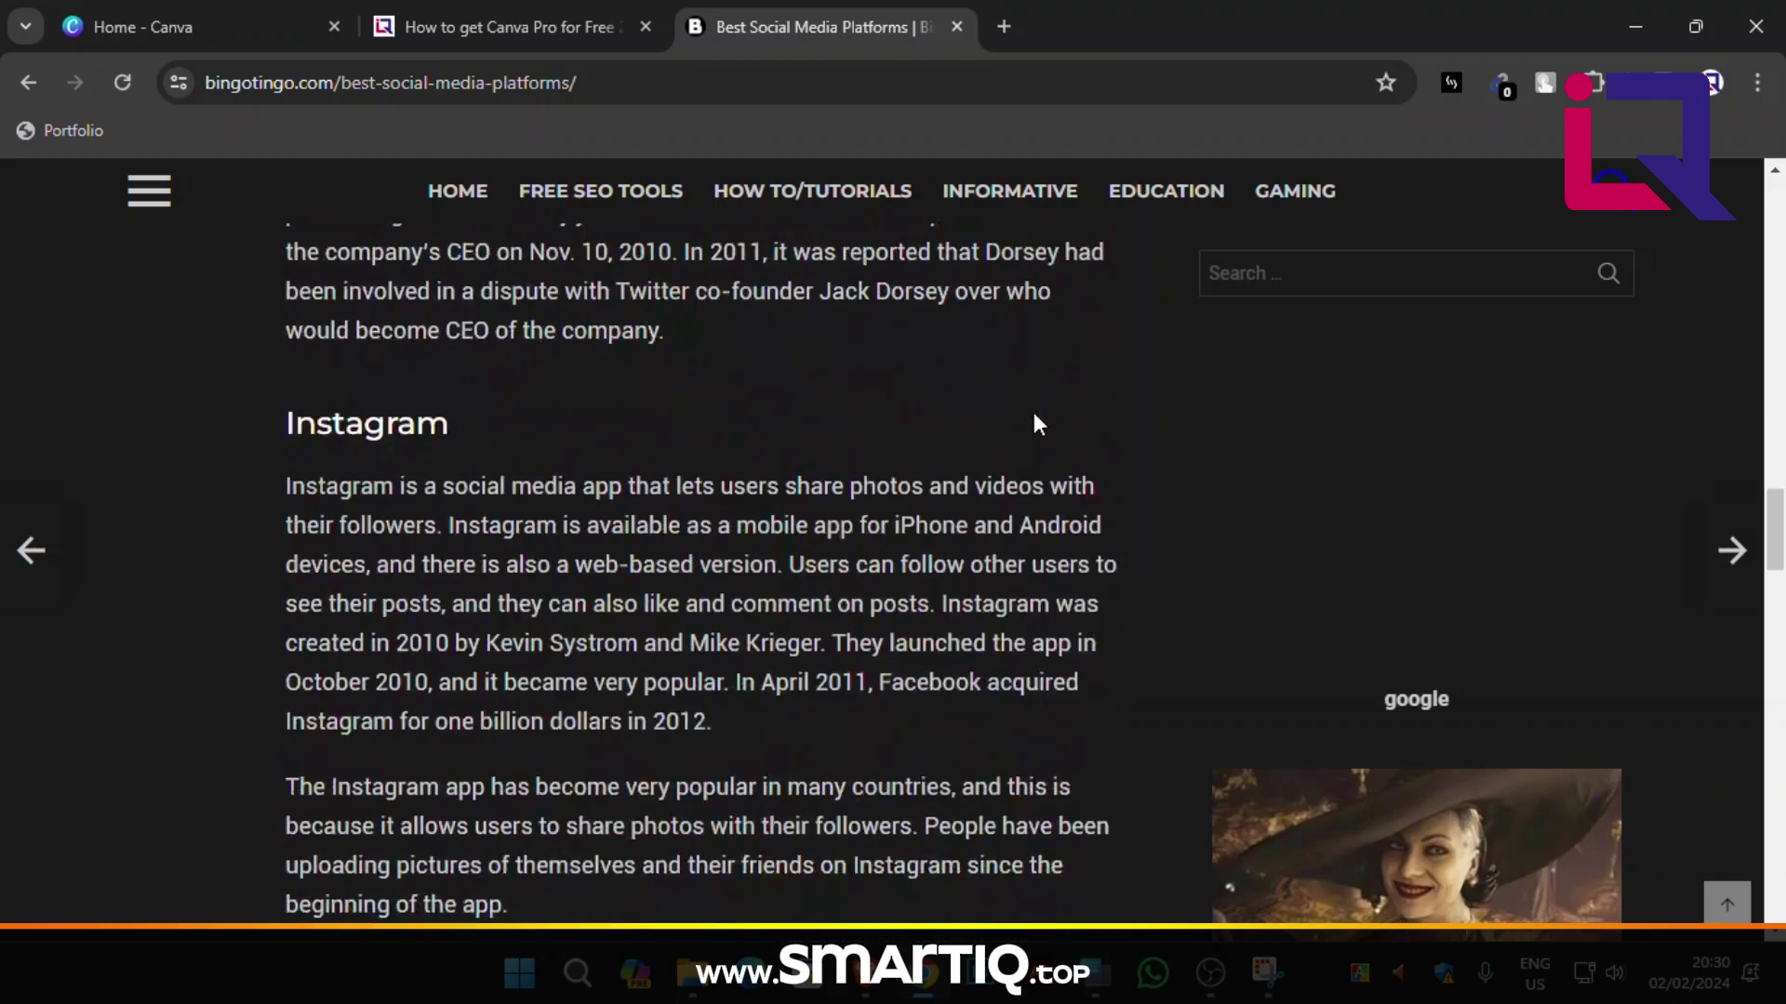
{"action": "scroll", "coordinate": [1034, 423], "scroll_direction": "down", "scroll_amount": 20}
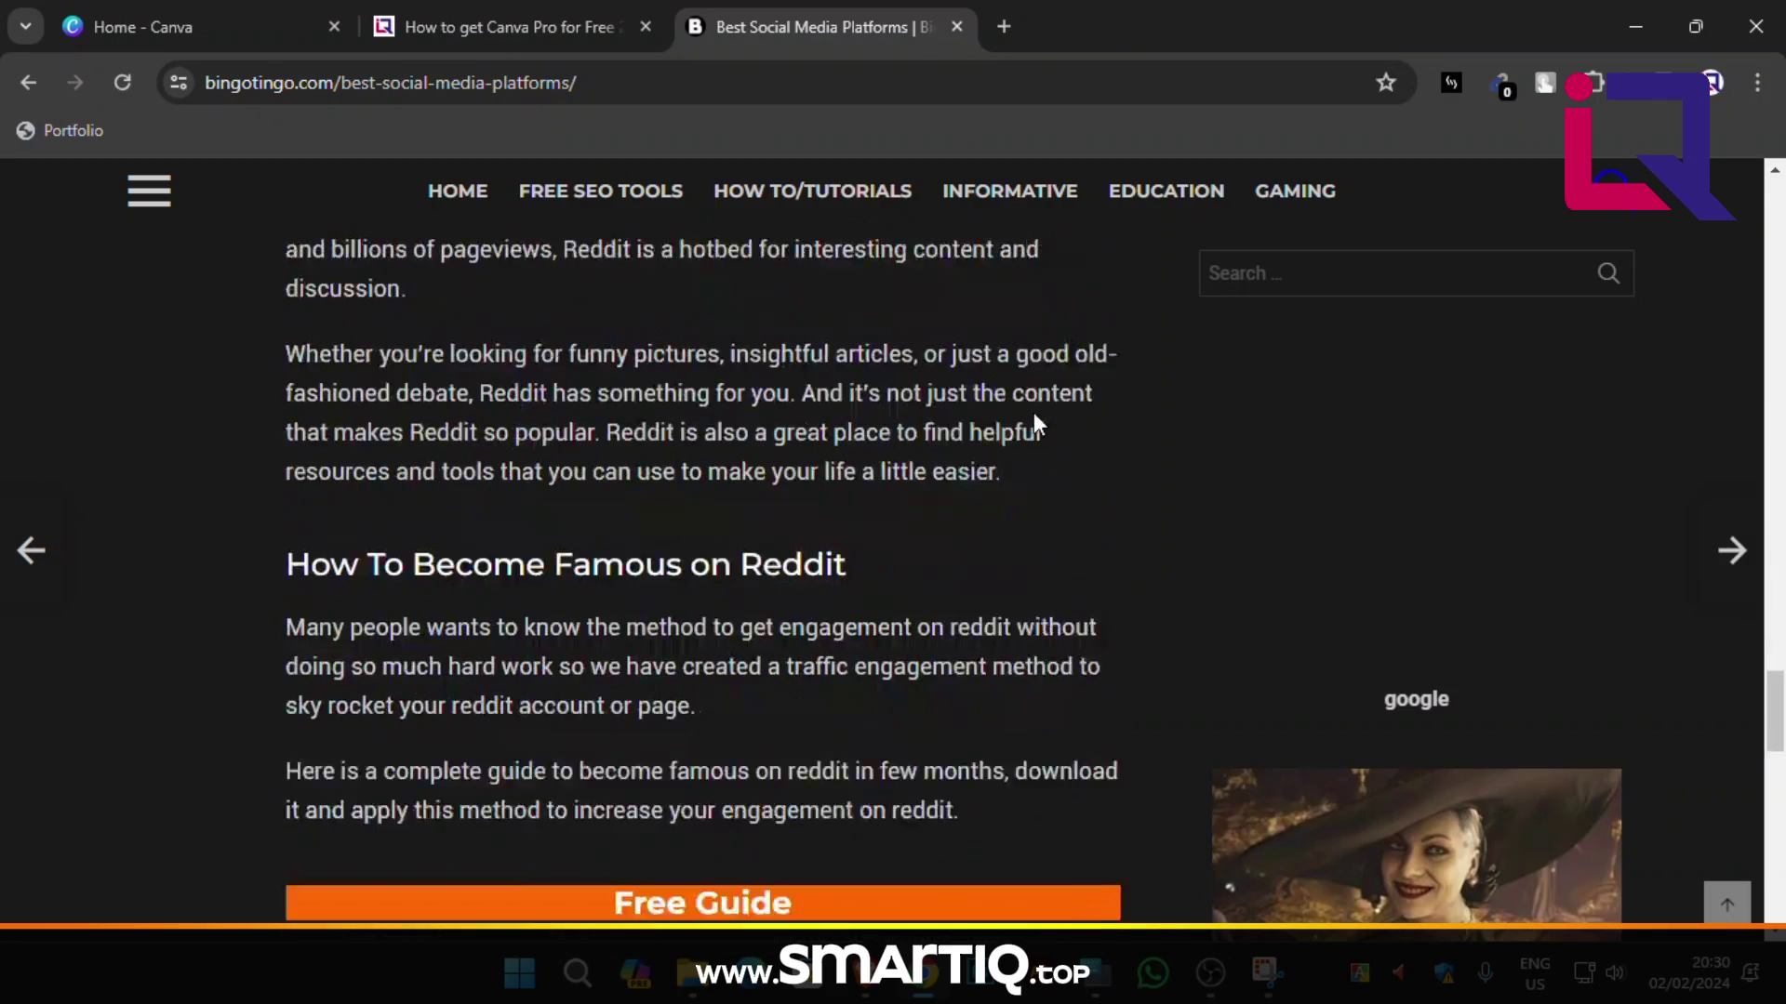
{"action": "scroll", "coordinate": [1034, 423], "scroll_direction": "down", "scroll_amount": 1}
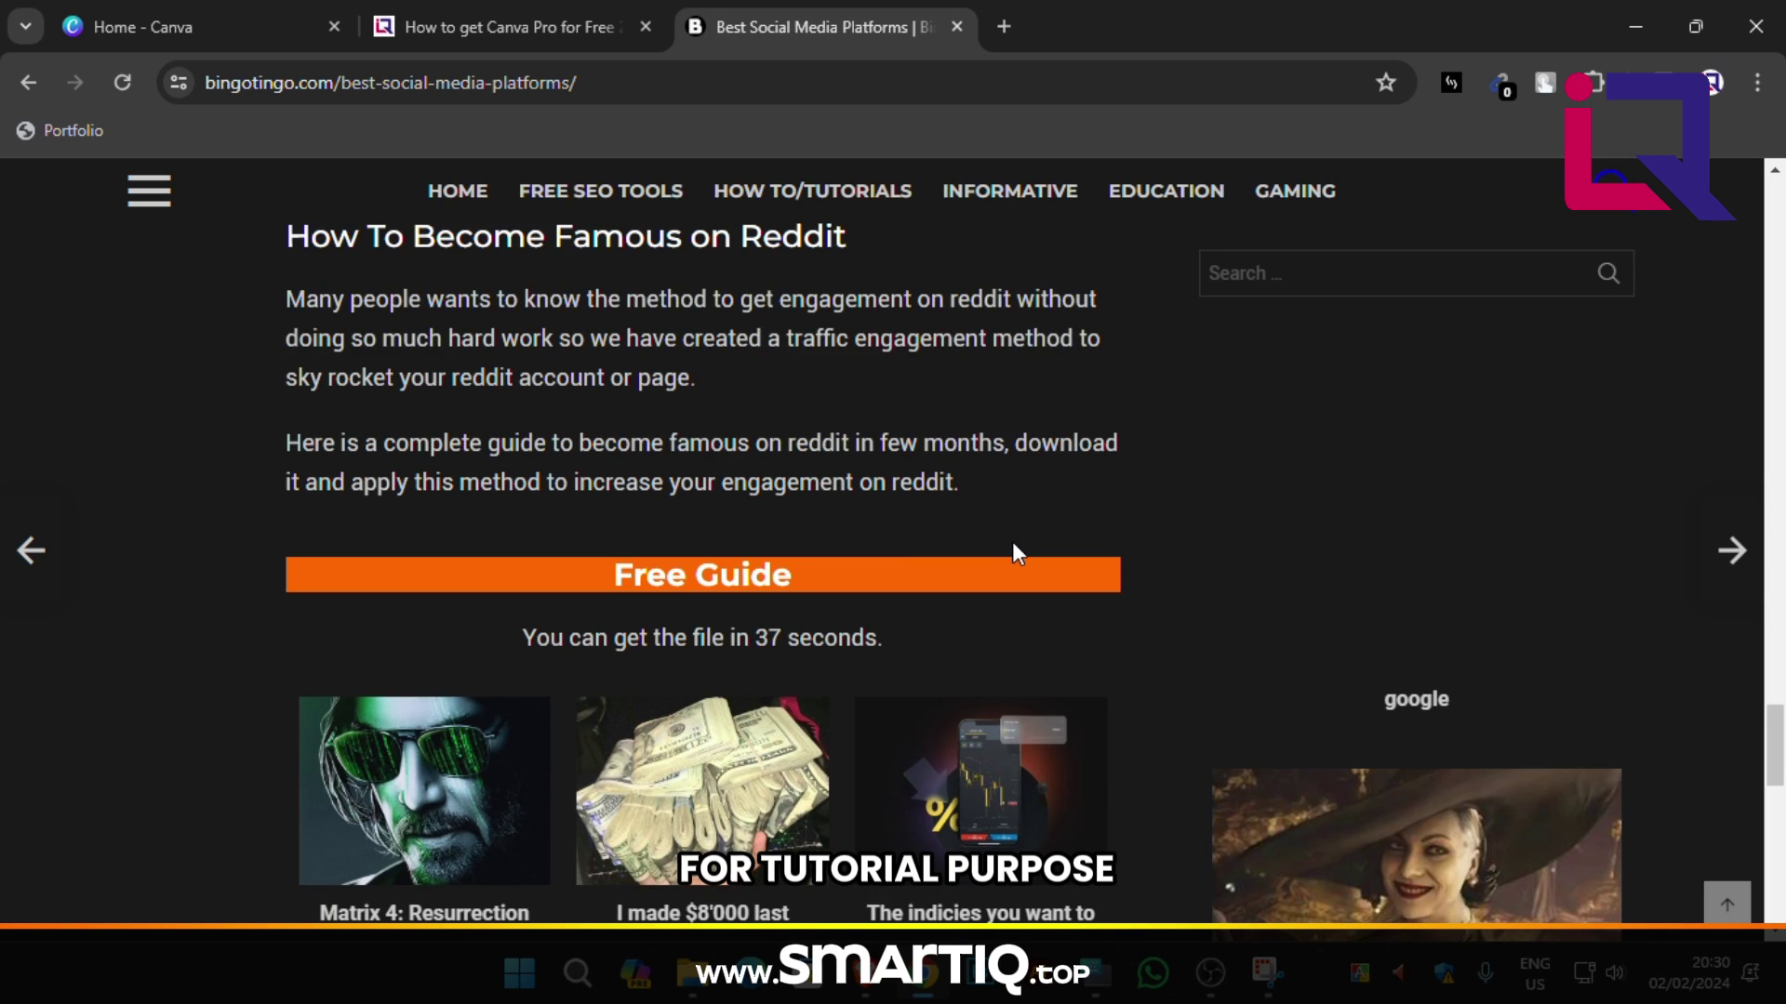
{"action": "scroll", "coordinate": [1017, 554], "scroll_direction": "down", "scroll_amount": 2}
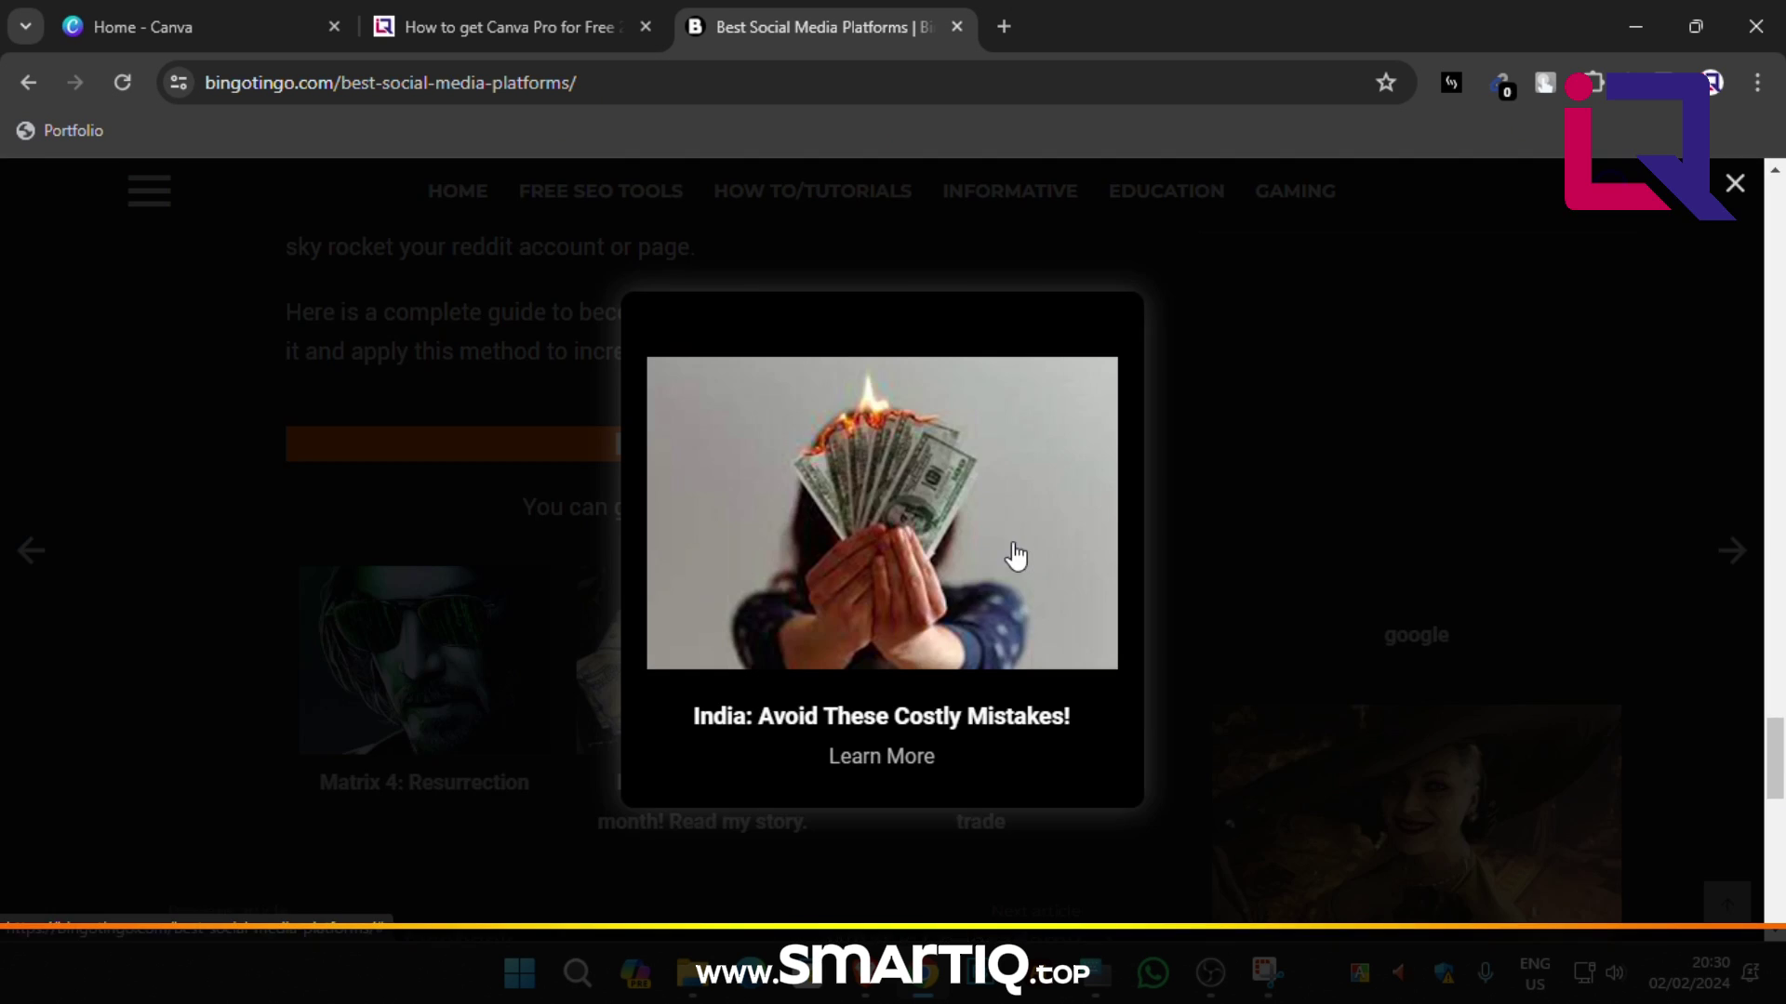
{"action": "left_click", "coordinate": [1736, 184]}
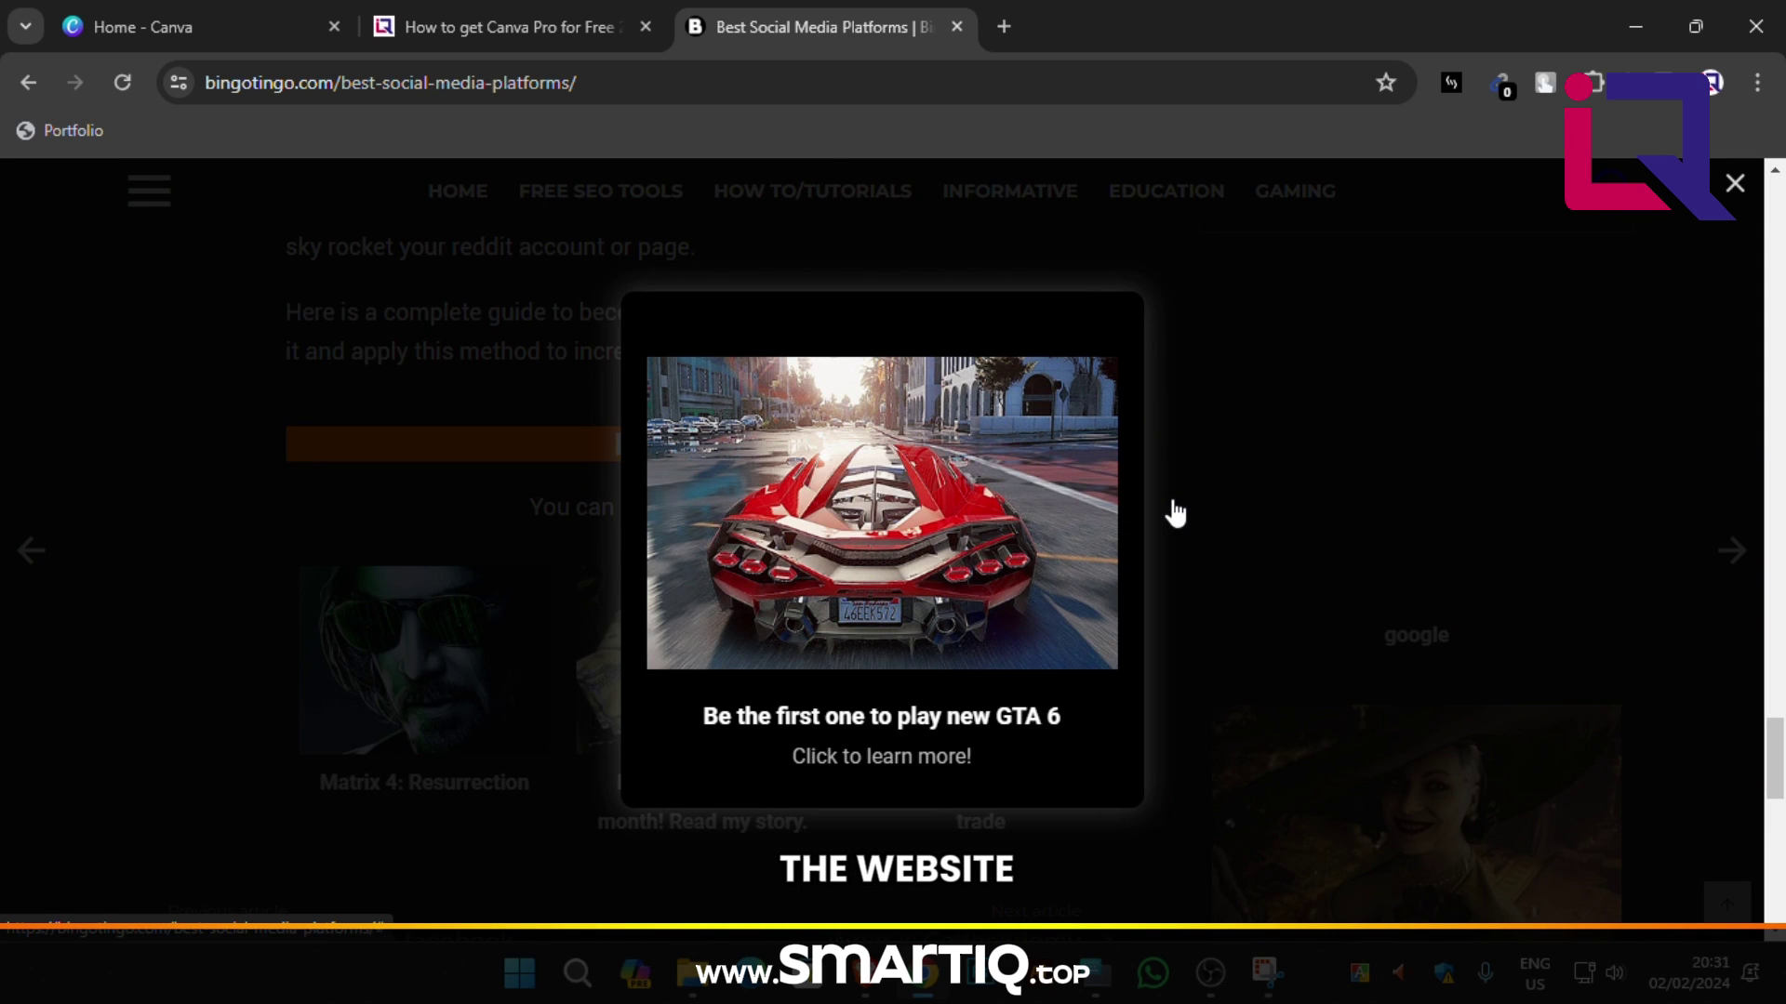
{"action": "left_click", "coordinate": [1734, 226]}
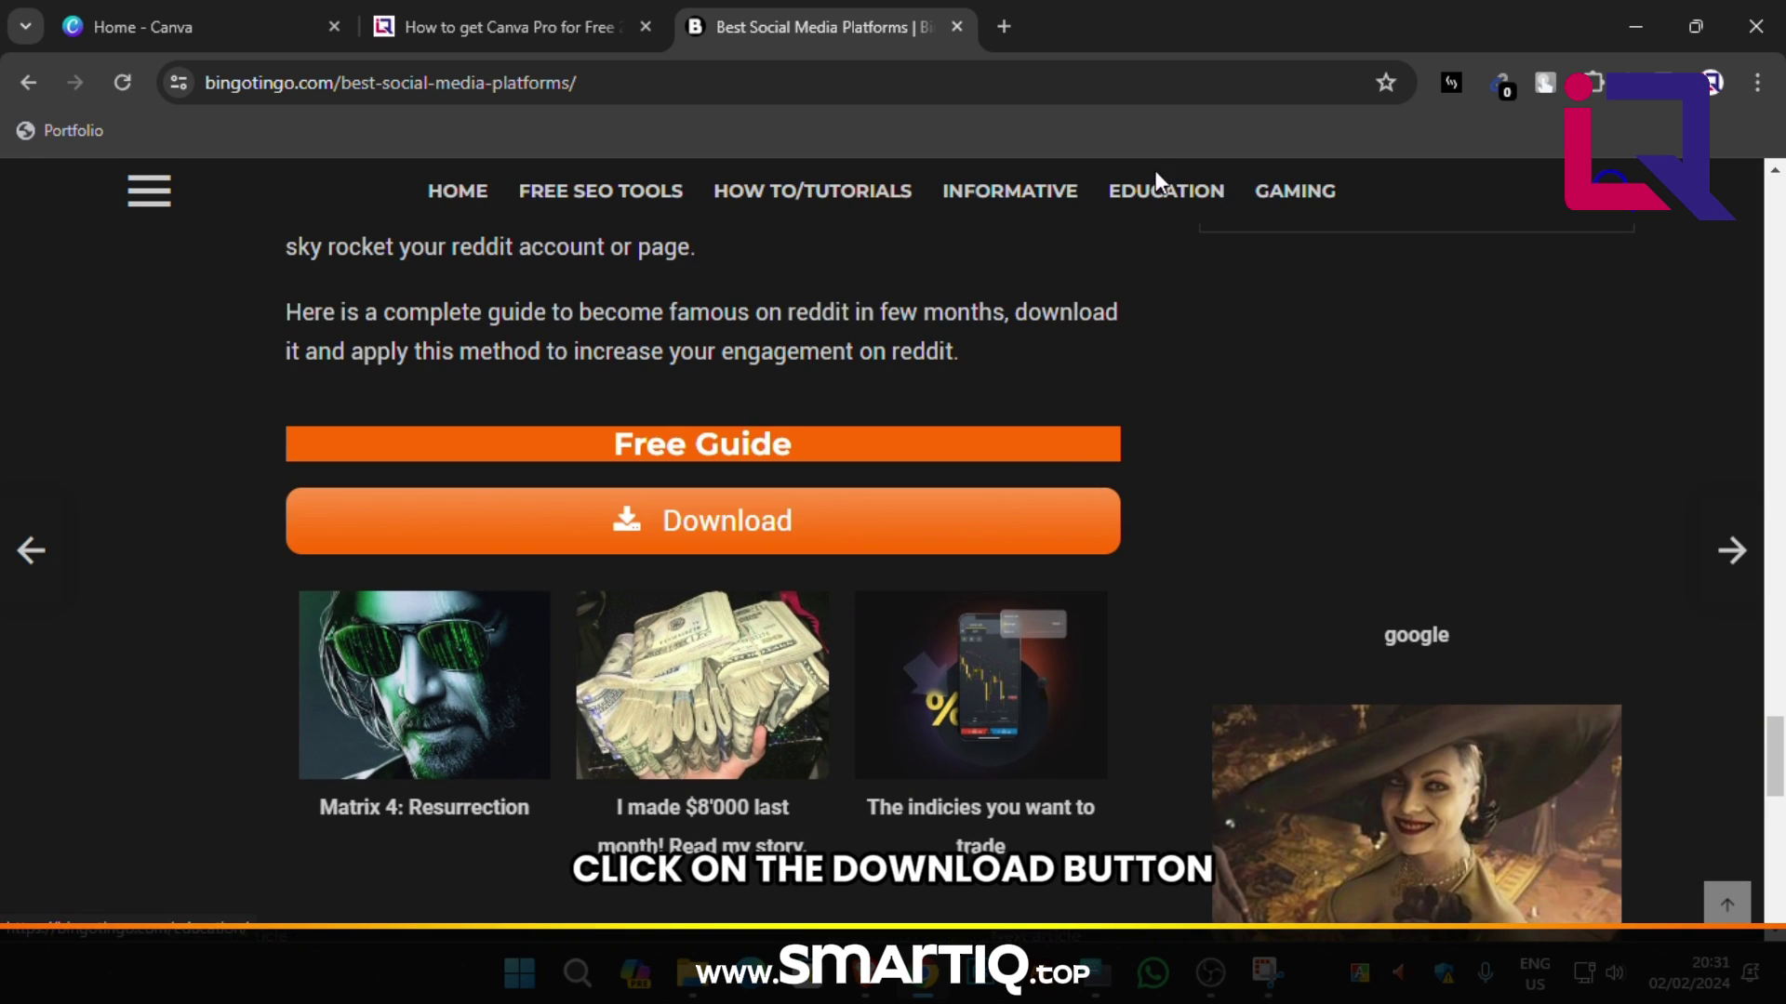
{"action": "left_click", "coordinate": [730, 532]}
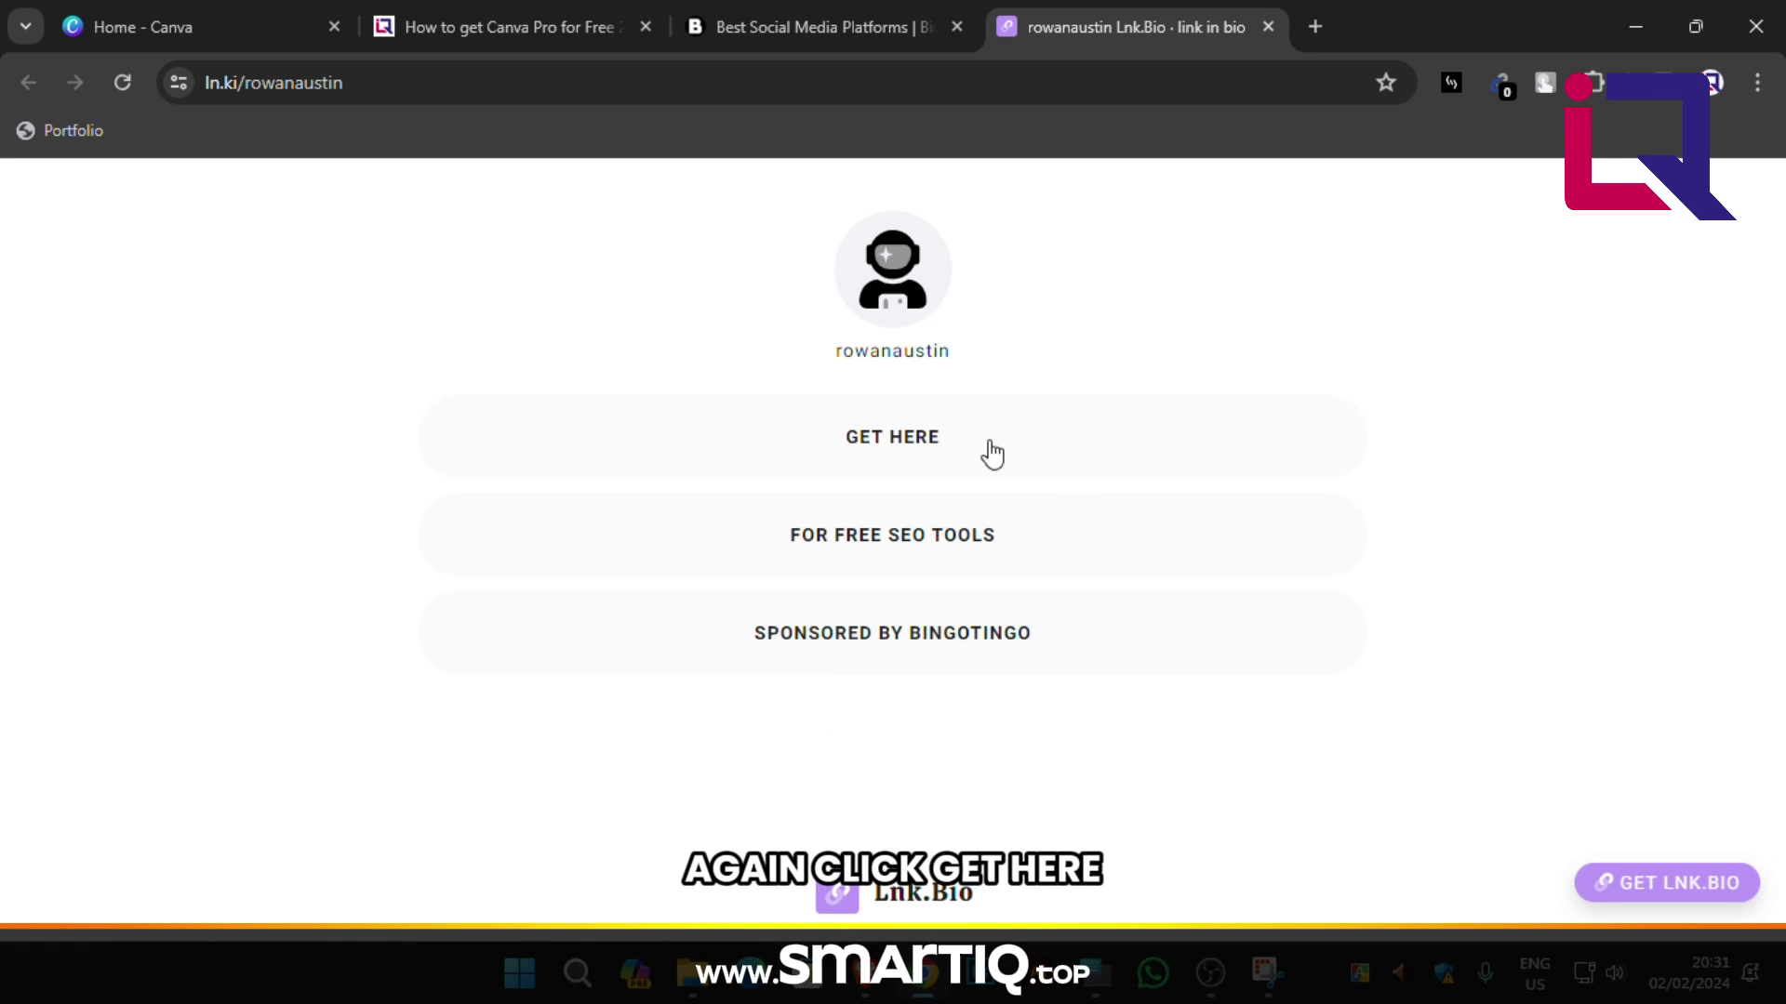
Follow GET HERE on Lnk.Bio to join the Canva team with Pro access.
{"action": "left_click", "coordinate": [907, 456]}
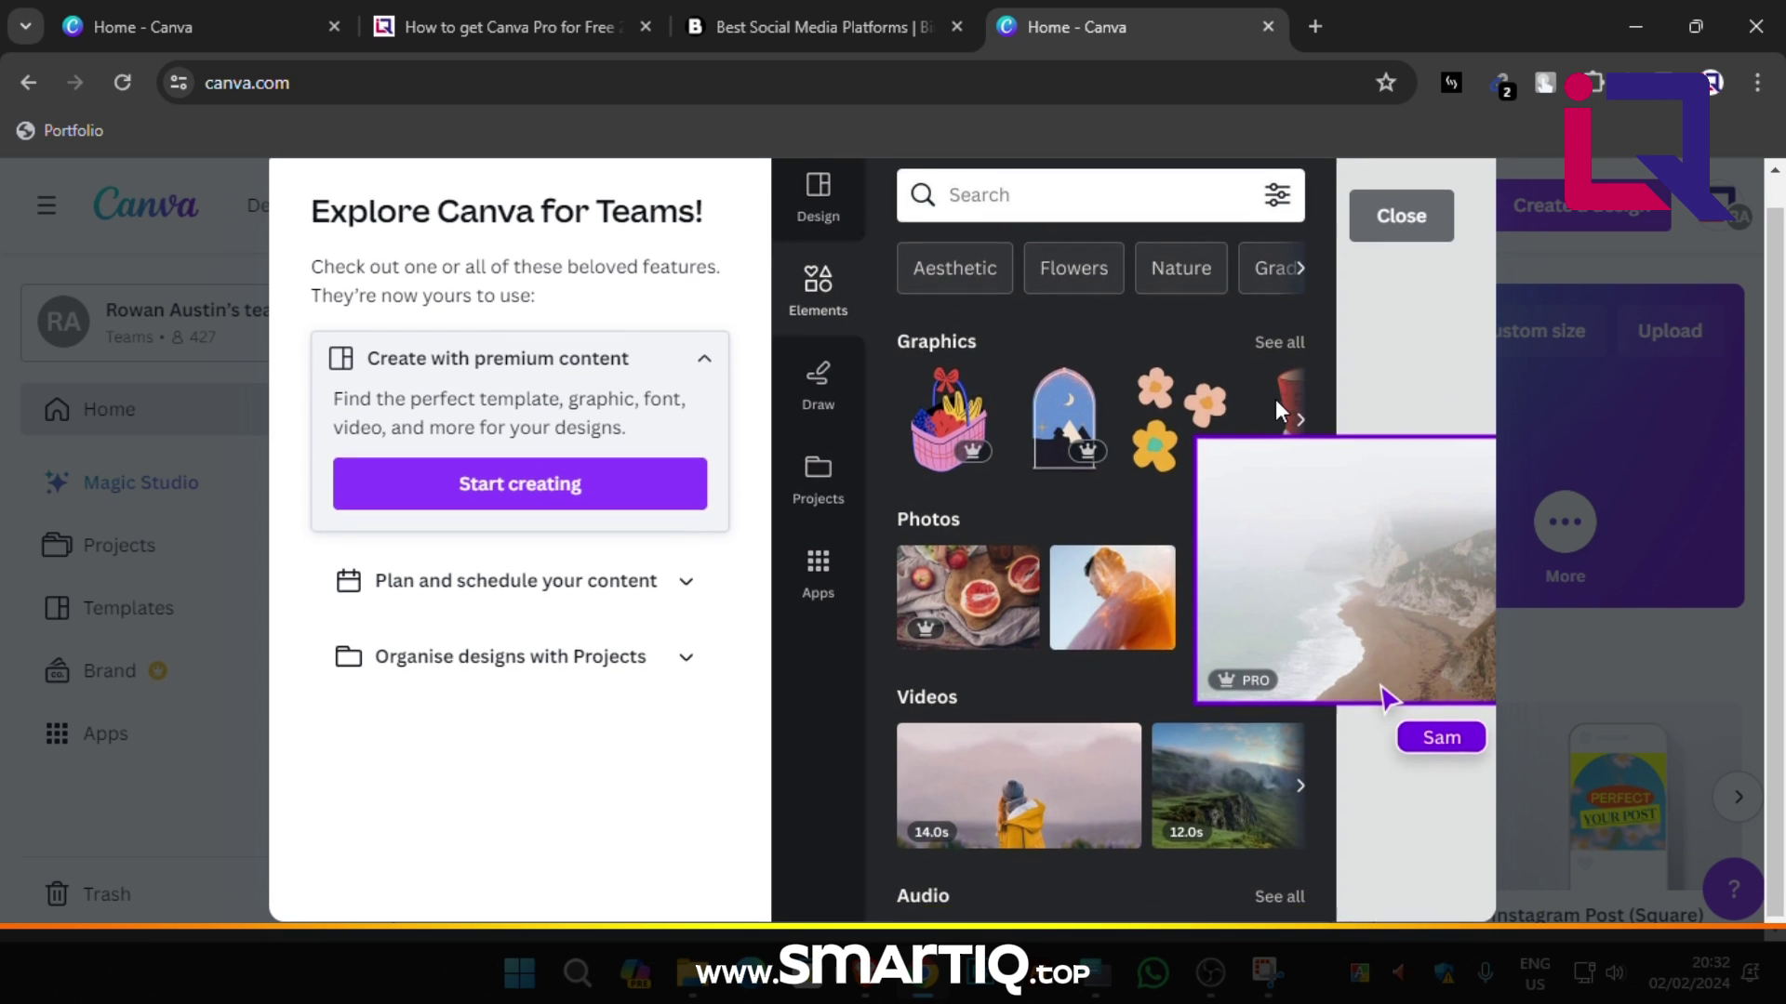
Close the Explore Canva for Teams welcome and compare the free tab with the team switcher.
{"action": "left_click", "coordinate": [1416, 276]}
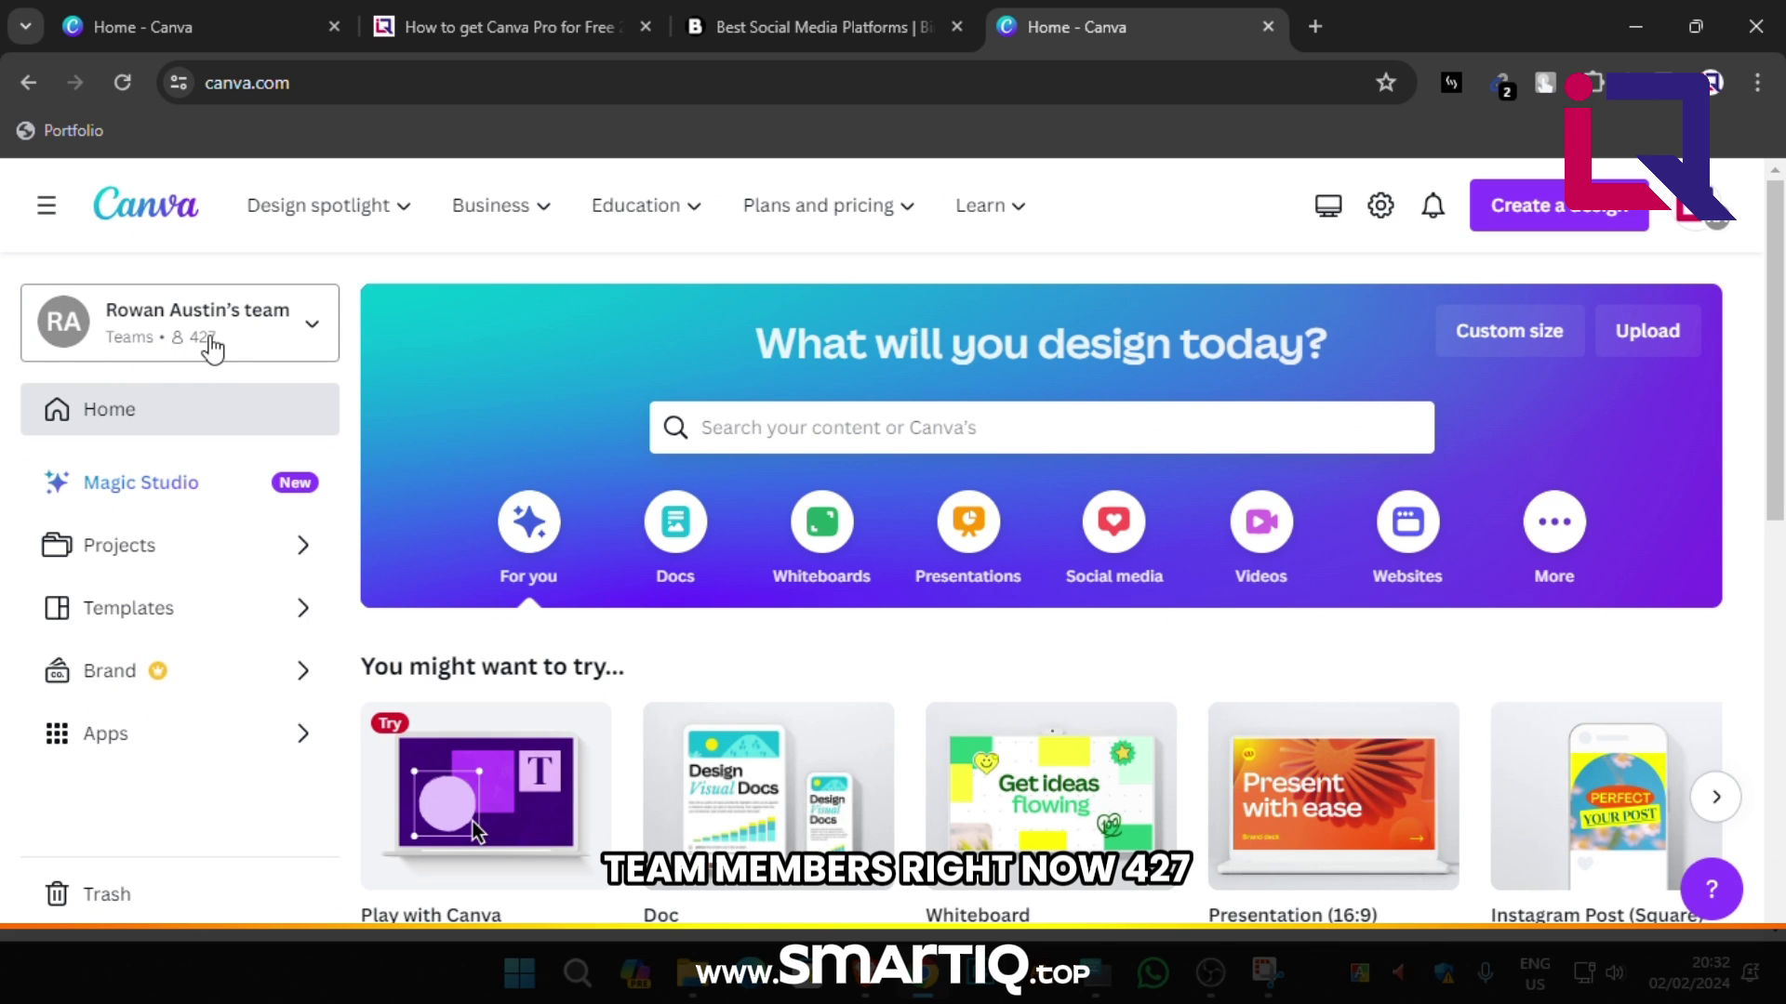
{"action": "left_click", "coordinate": [206, 45]}
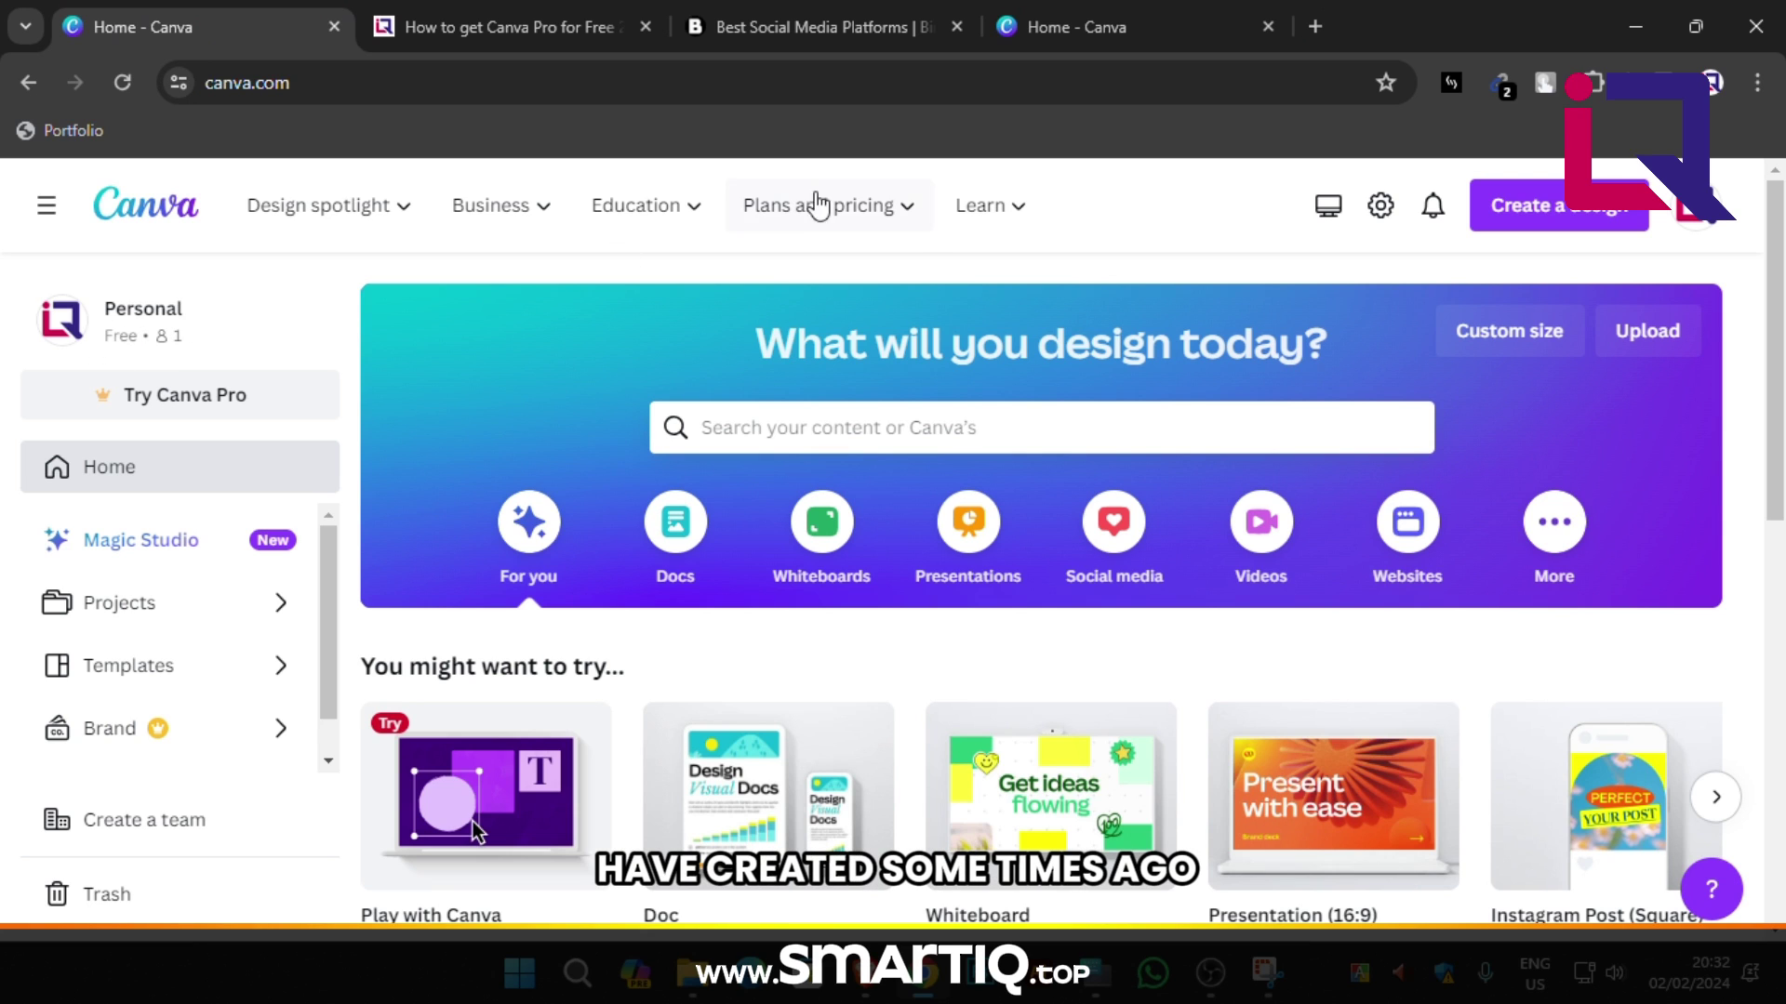
{"action": "left_click", "coordinate": [1144, 35]}
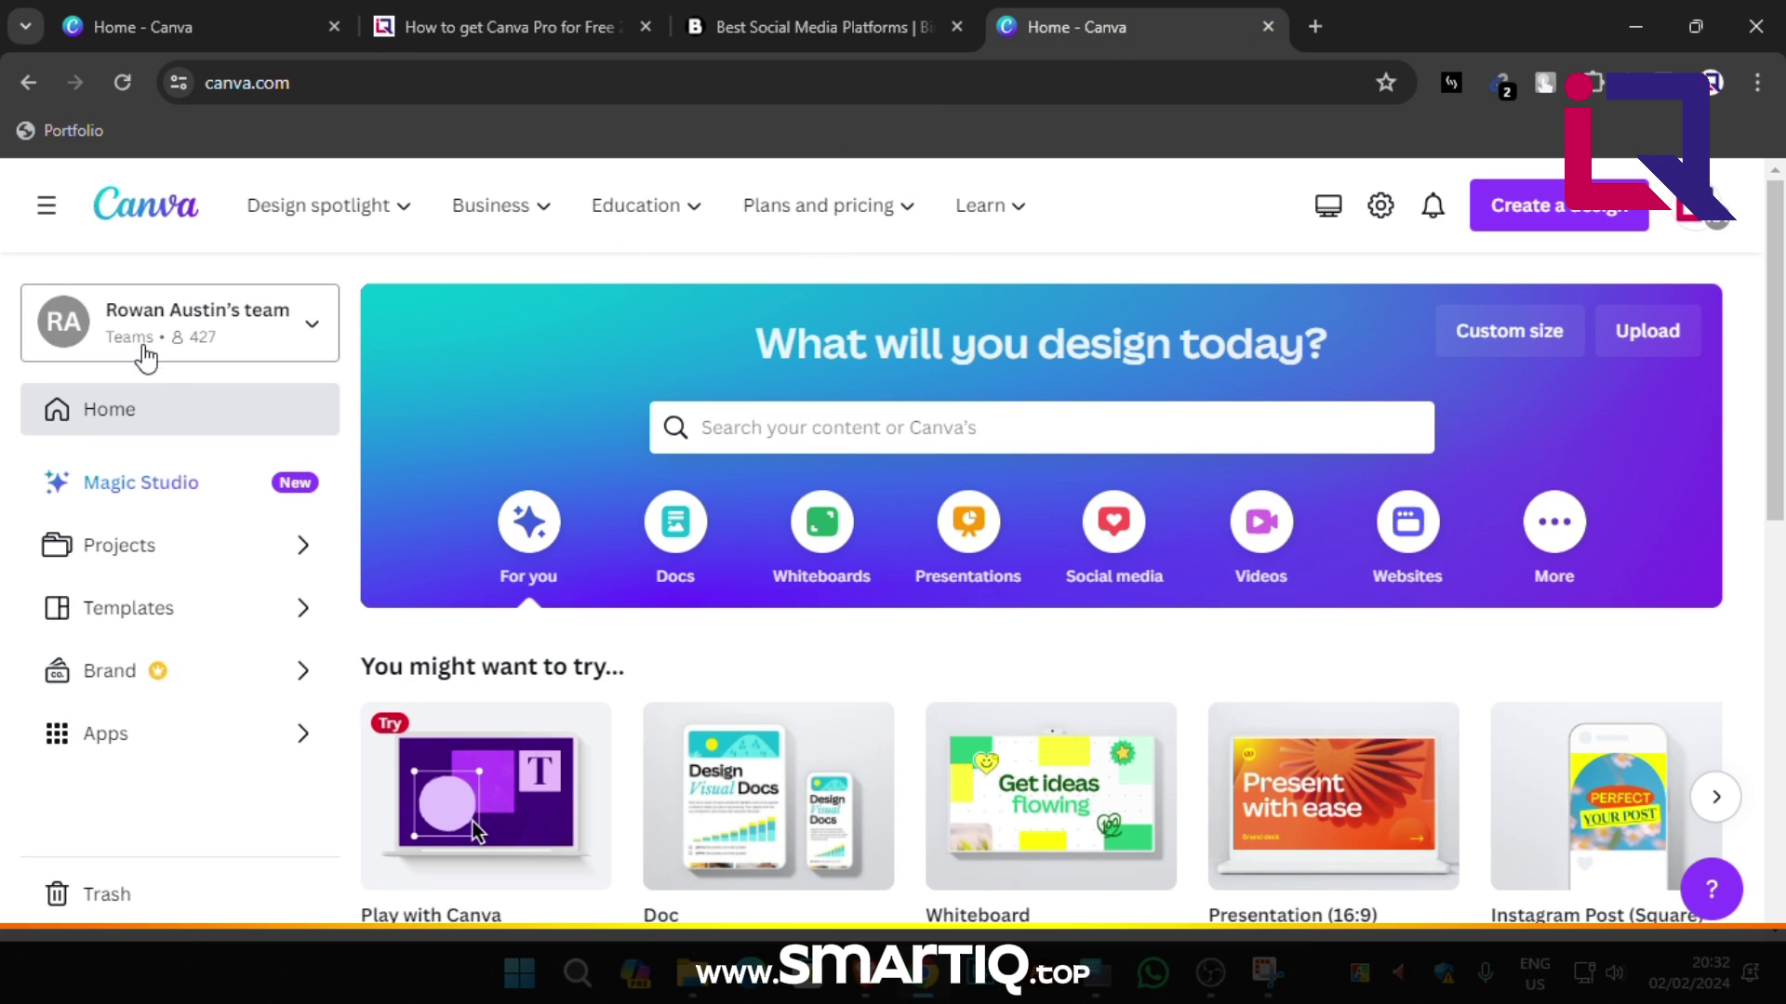
{"action": "left_click", "coordinate": [315, 328]}
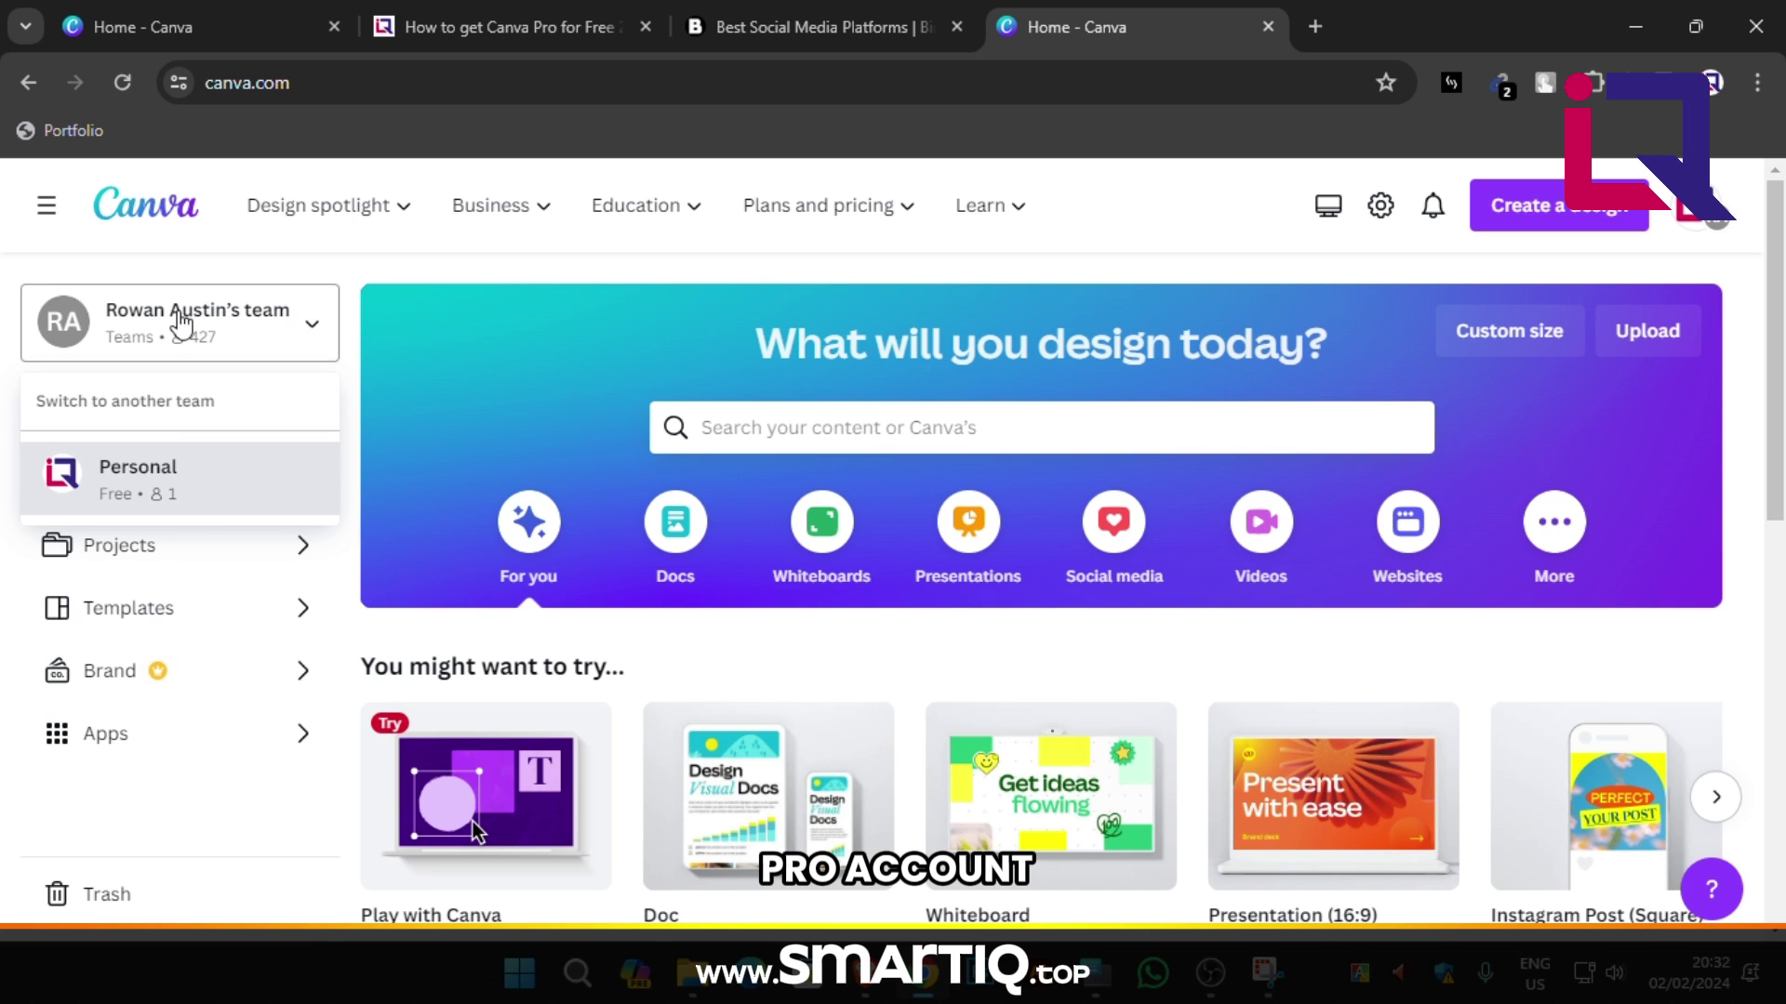
{"action": "left_click", "coordinate": [312, 336]}
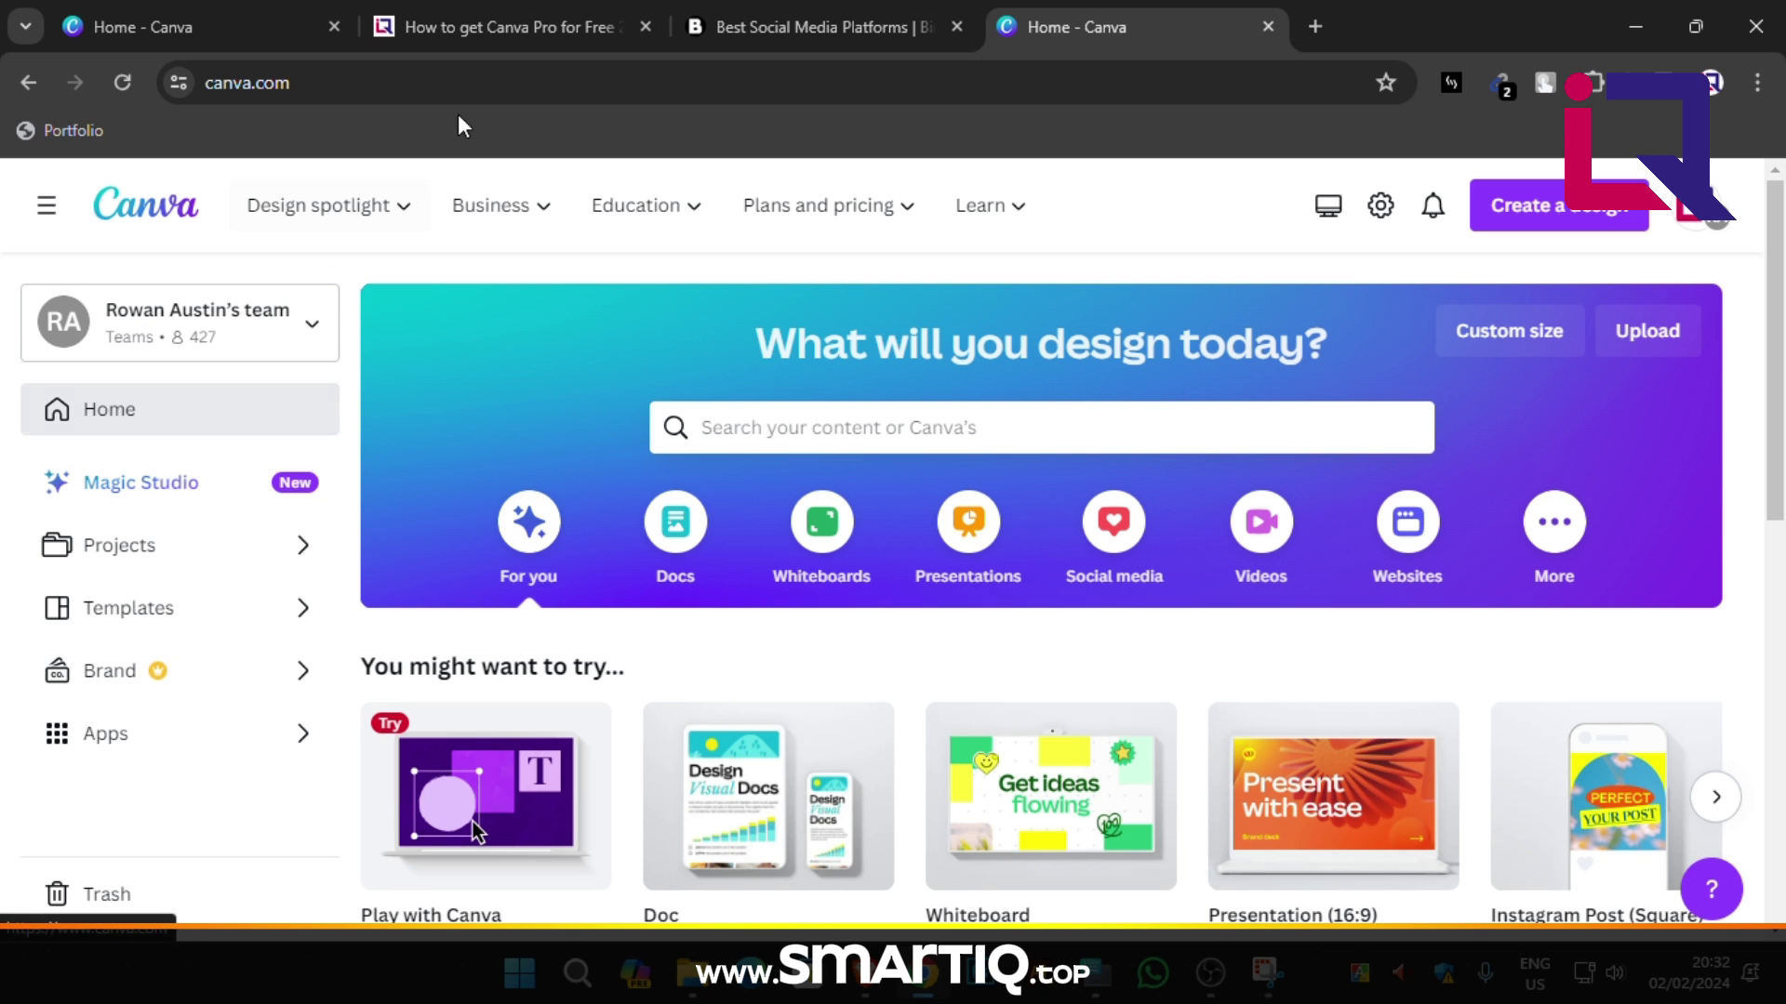
Close the older personal-account Home - Canva tab, keeping the team dashboard open.
{"action": "left_click", "coordinate": [332, 24]}
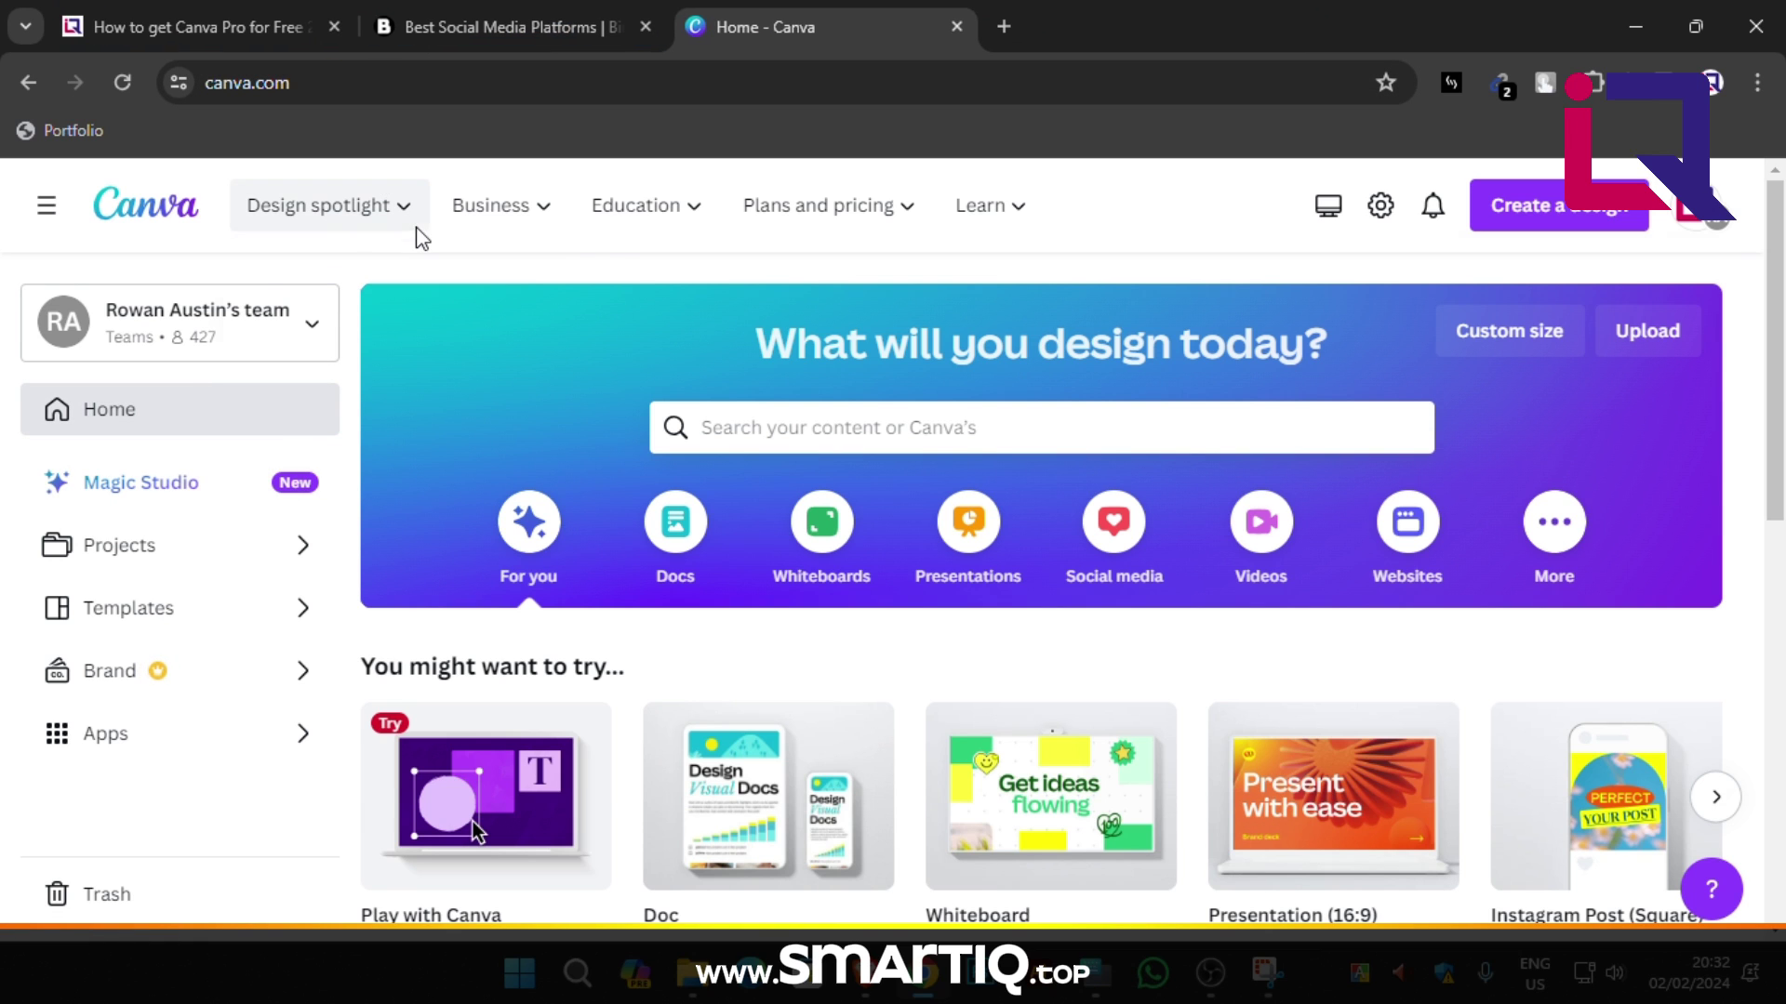
{"action": "mouse_move", "coordinate": [415, 234]}
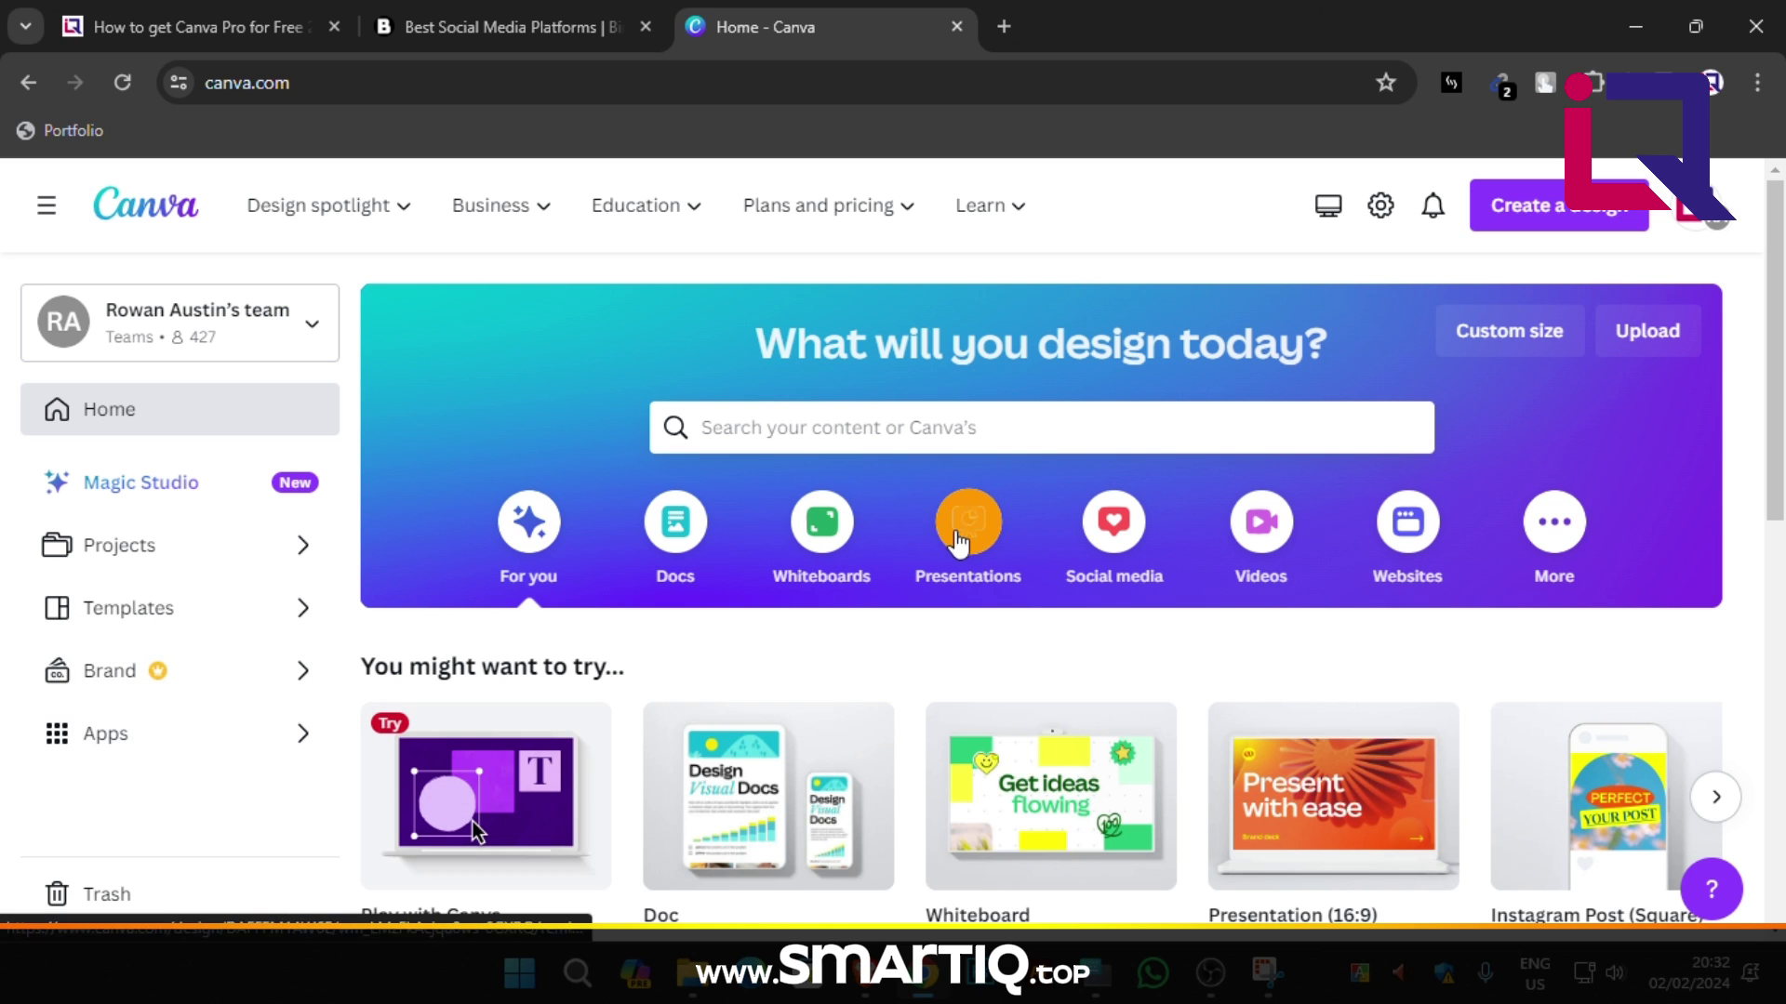
{"action": "scroll", "coordinate": [1256, 729], "scroll_direction": "down", "scroll_amount": 3}
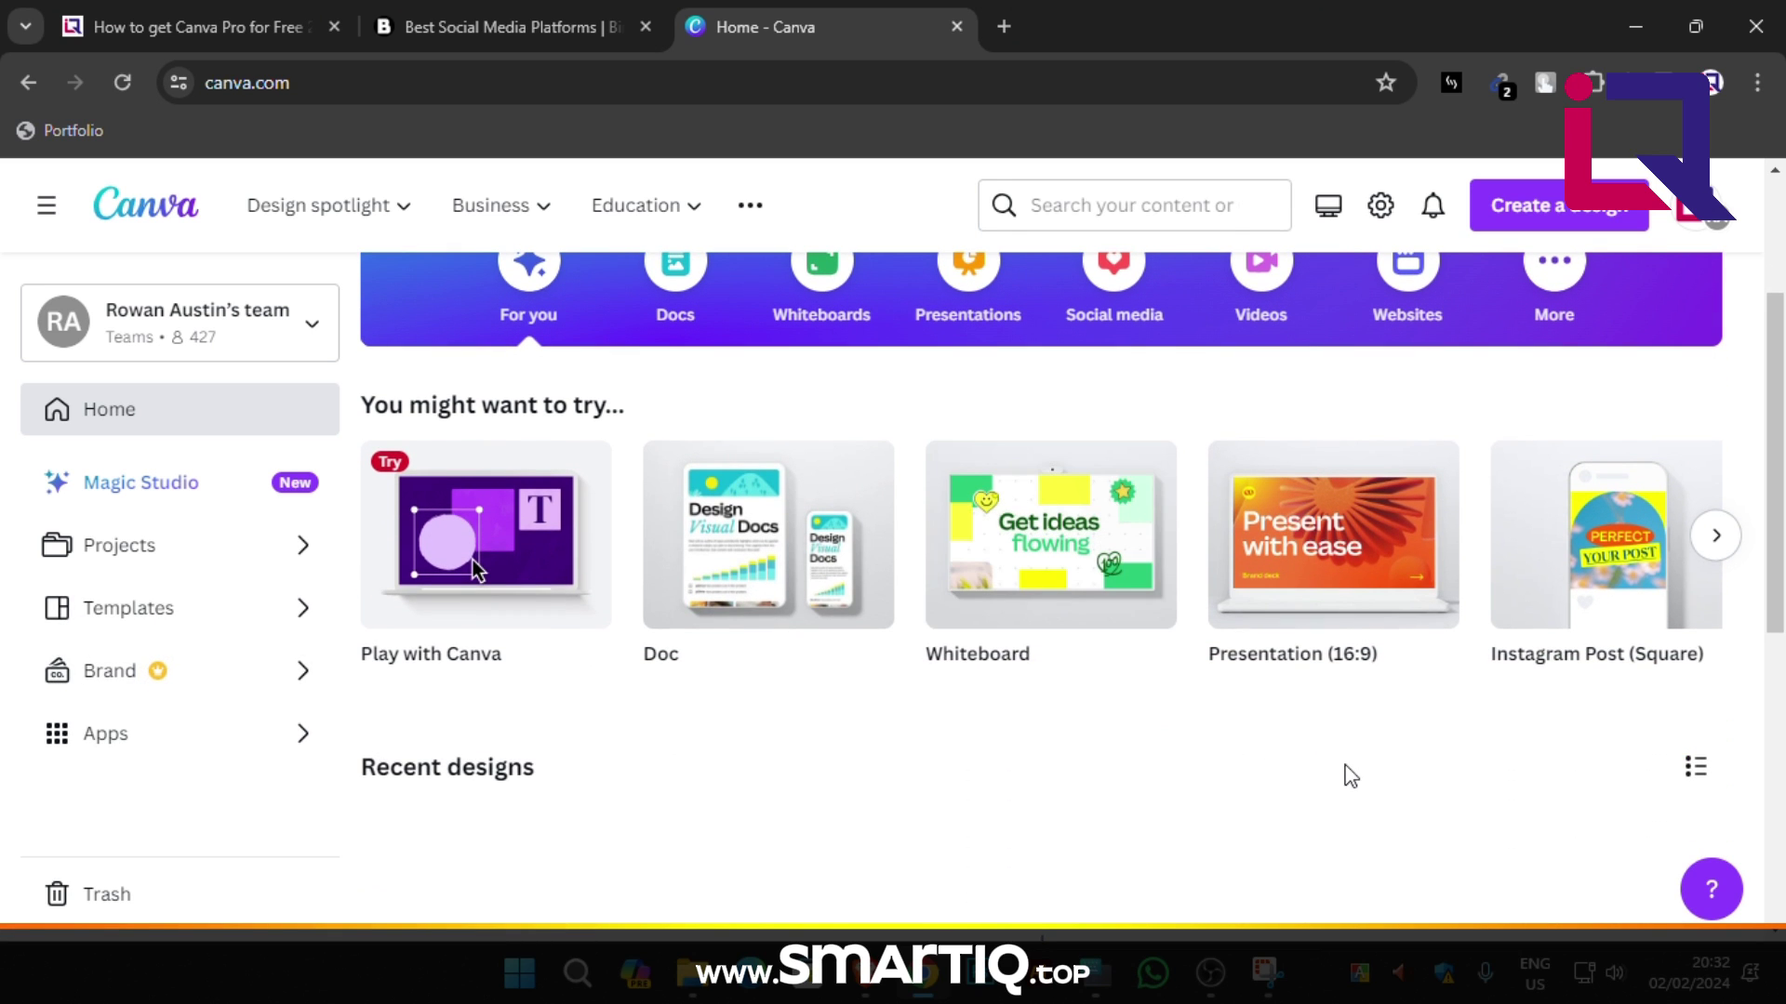
{"action": "scroll", "coordinate": [1351, 775], "scroll_direction": "up", "scroll_amount": 3}
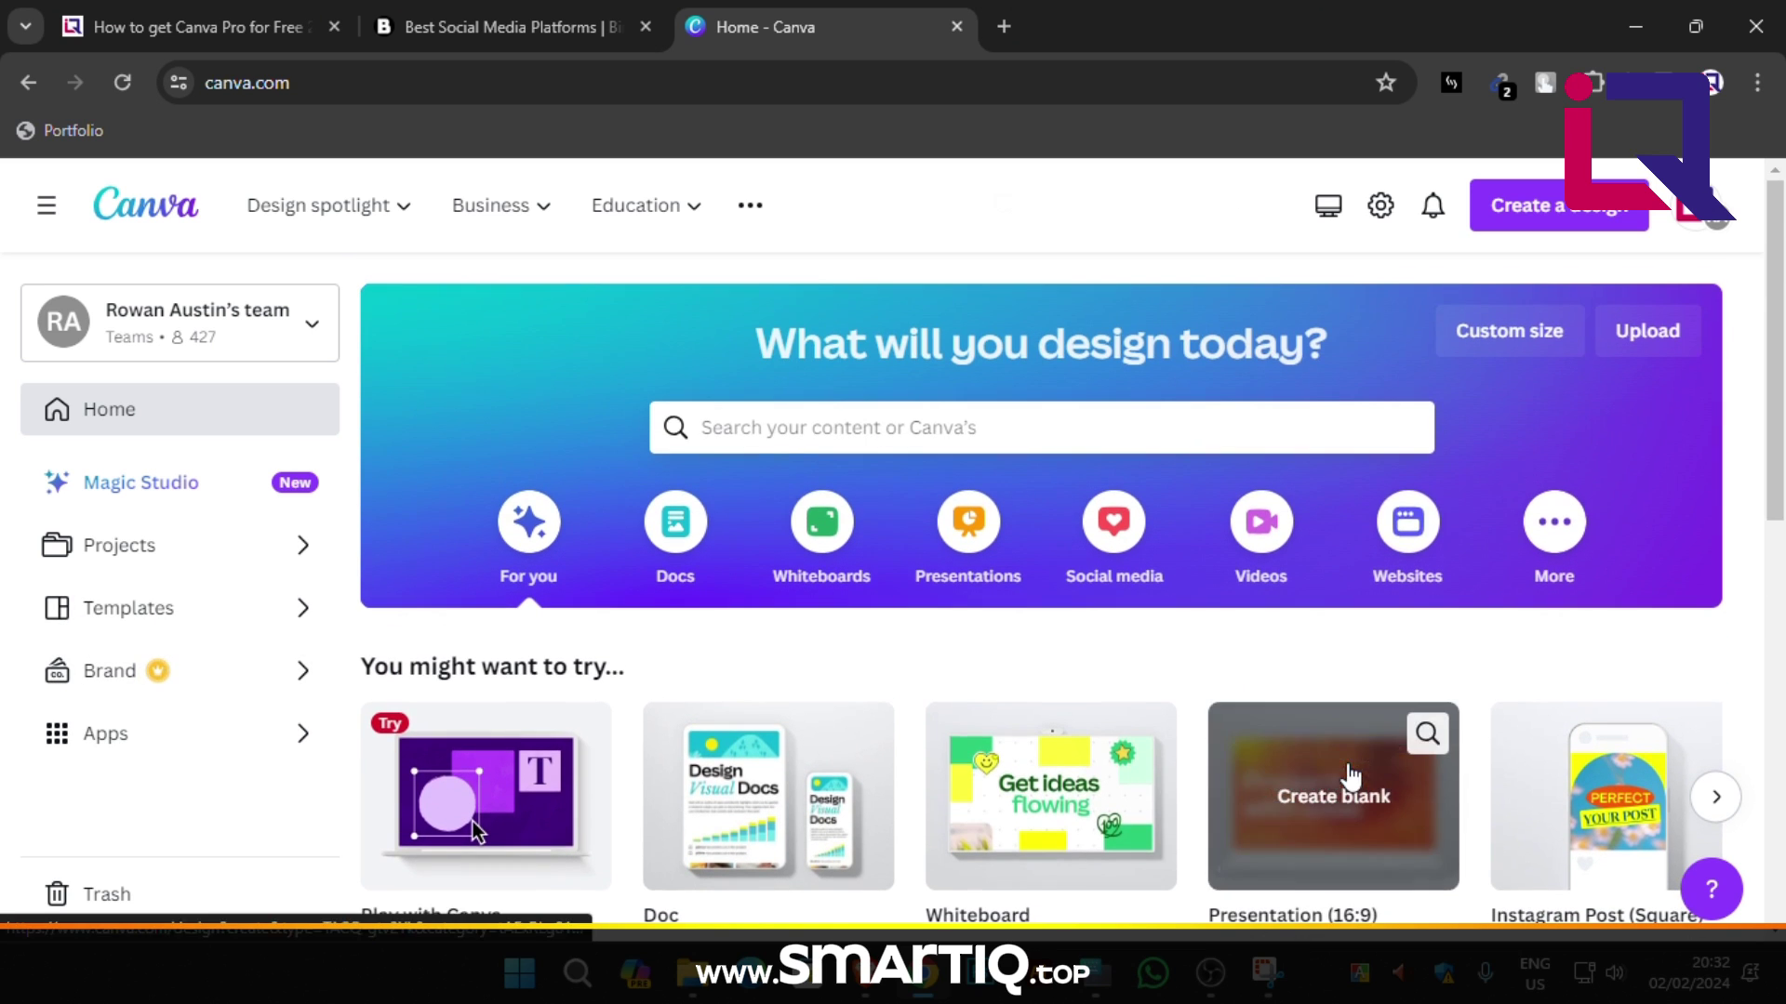
Create a Poster (Portrait – 42 × 59.4 cm) design and skip the editor tour.
{"action": "left_click", "coordinate": [1545, 223]}
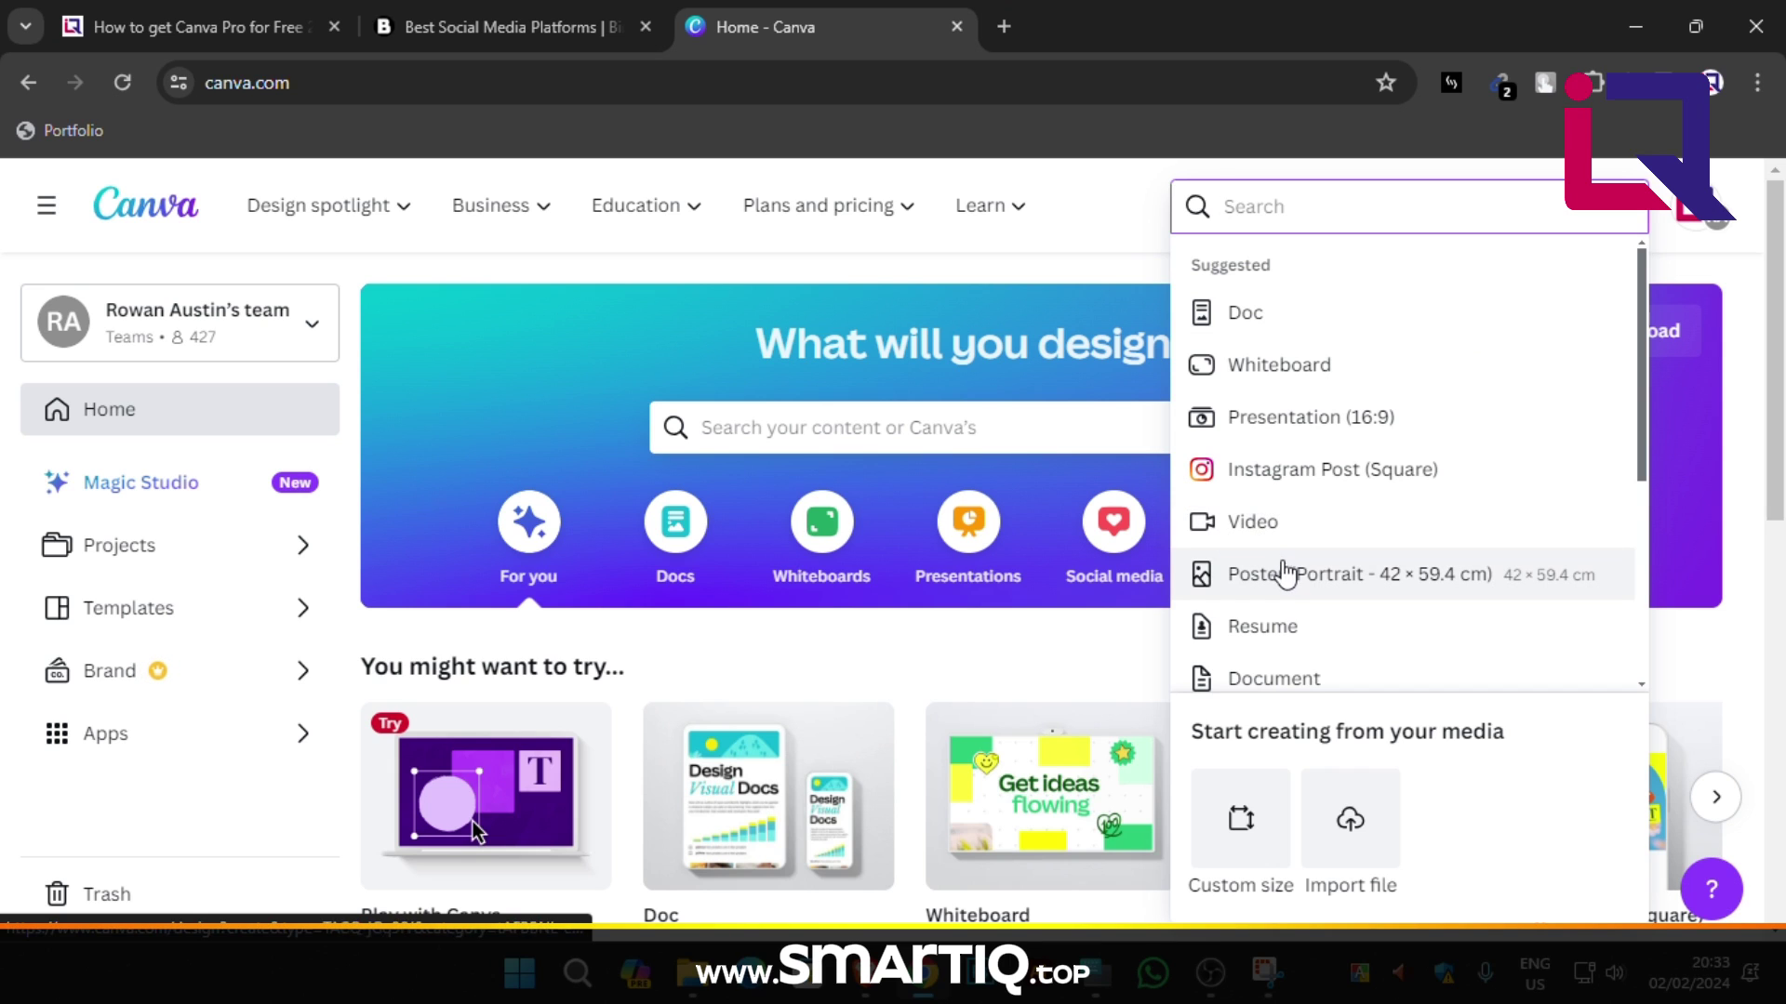
{"action": "left_click", "coordinate": [1284, 574]}
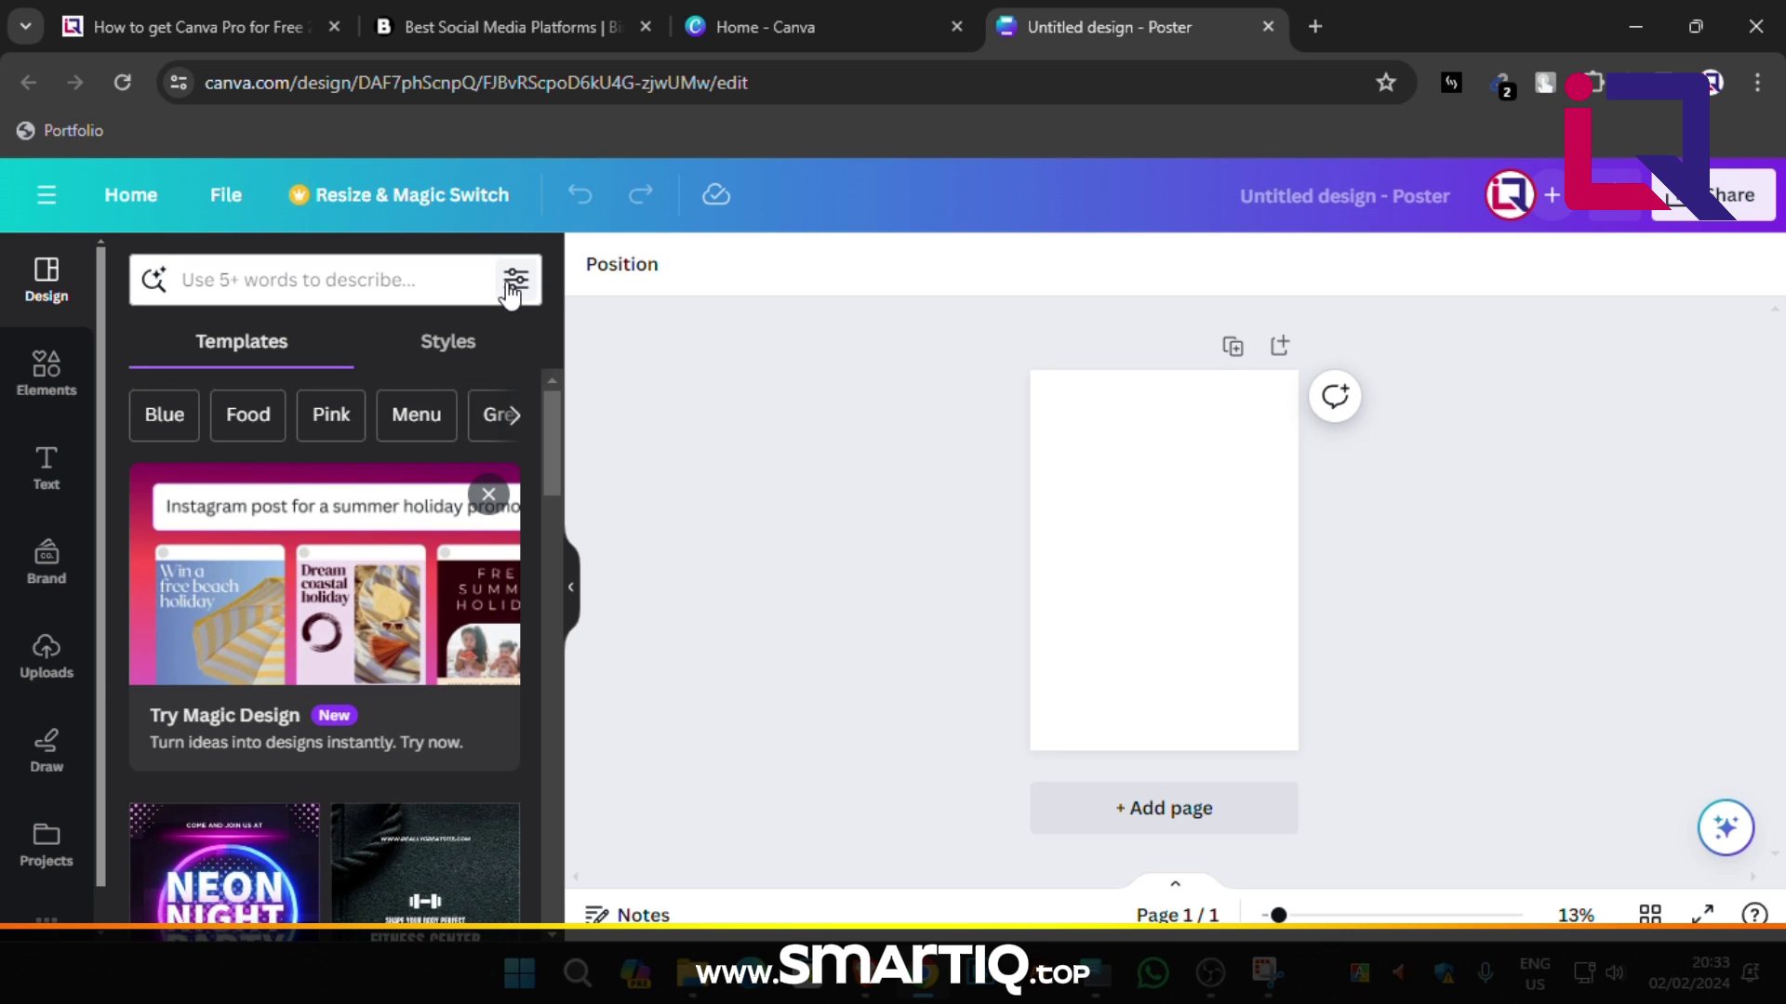
{"action": "left_click", "coordinate": [513, 281]}
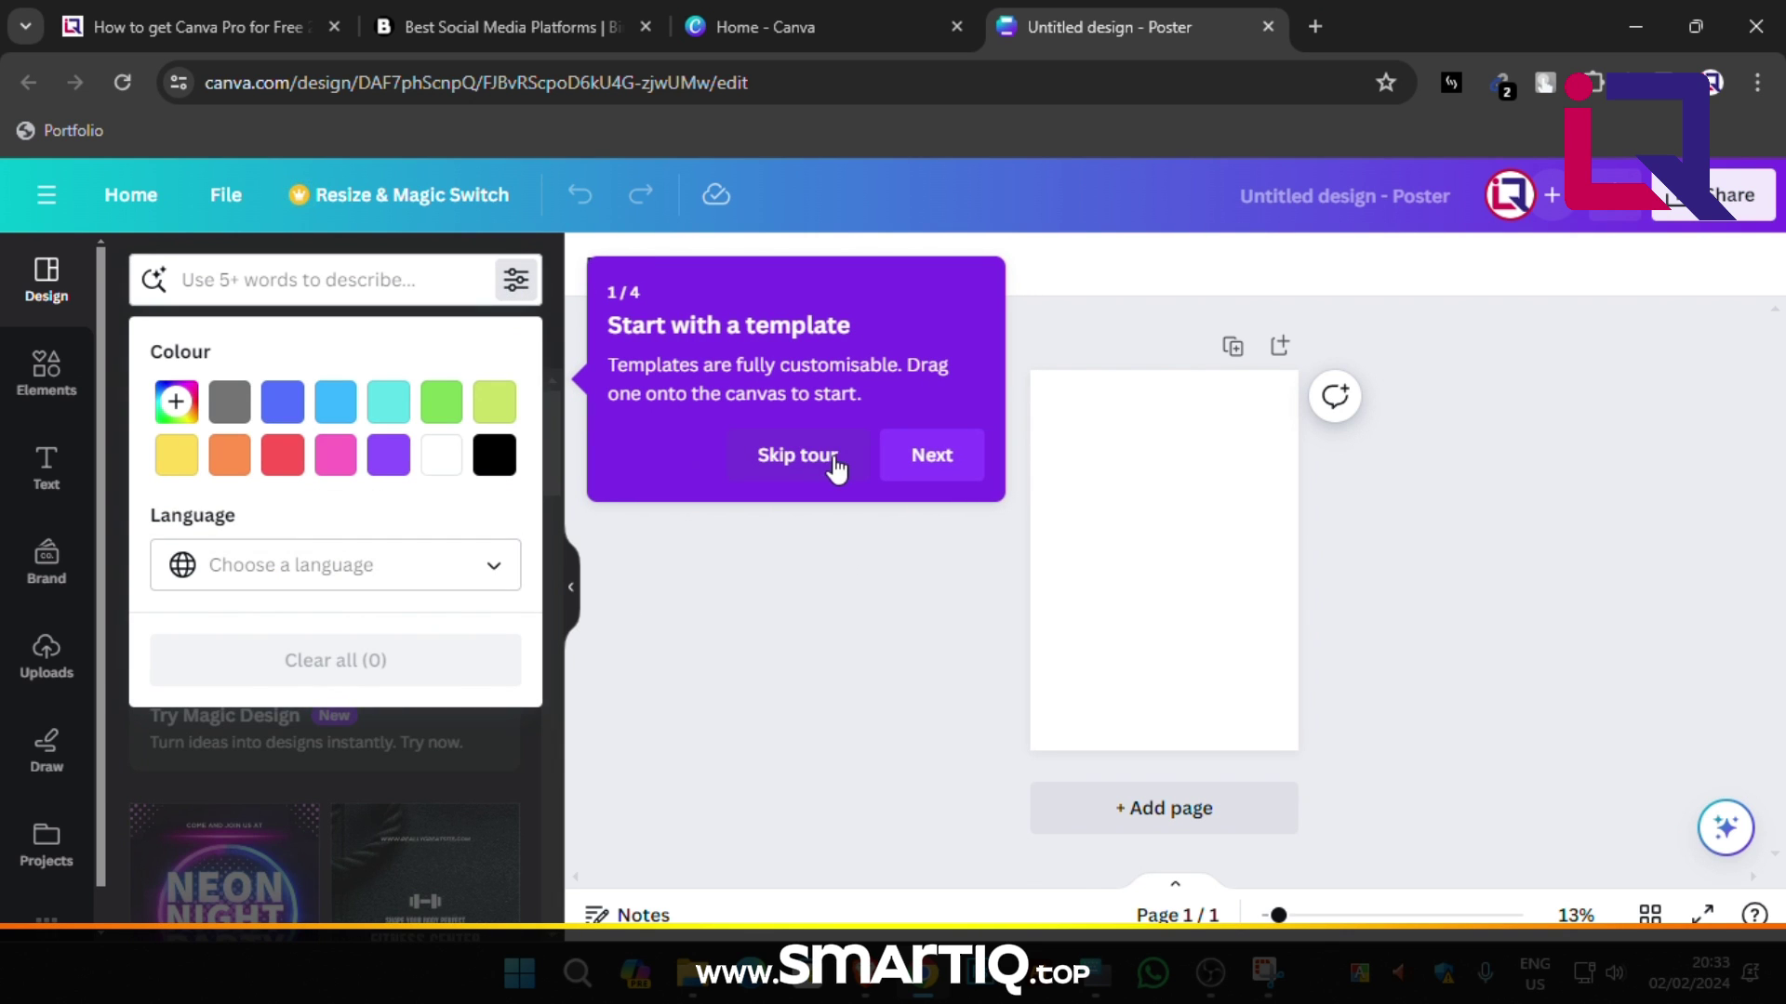
{"action": "left_click", "coordinate": [822, 472]}
{"action": "left_click", "coordinate": [518, 282]}
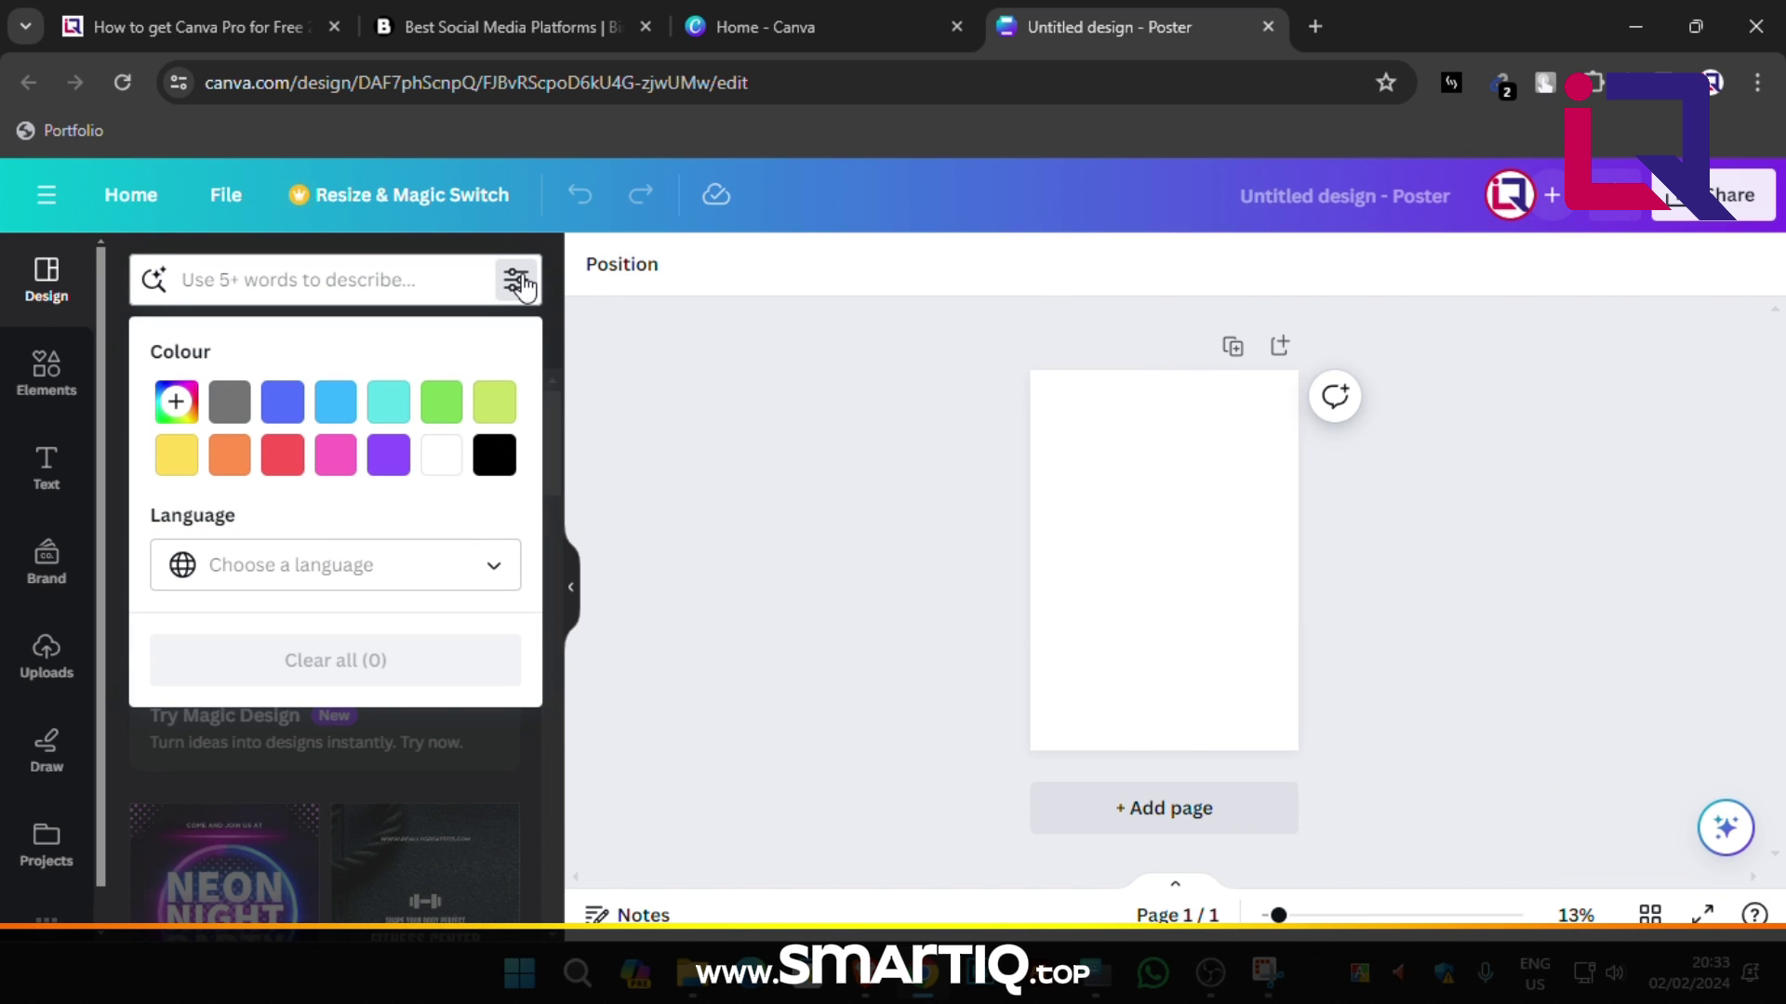
{"action": "left_click", "coordinate": [518, 281]}
{"action": "scroll", "coordinate": [465, 664], "scroll_direction": "down", "scroll_amount": 3}
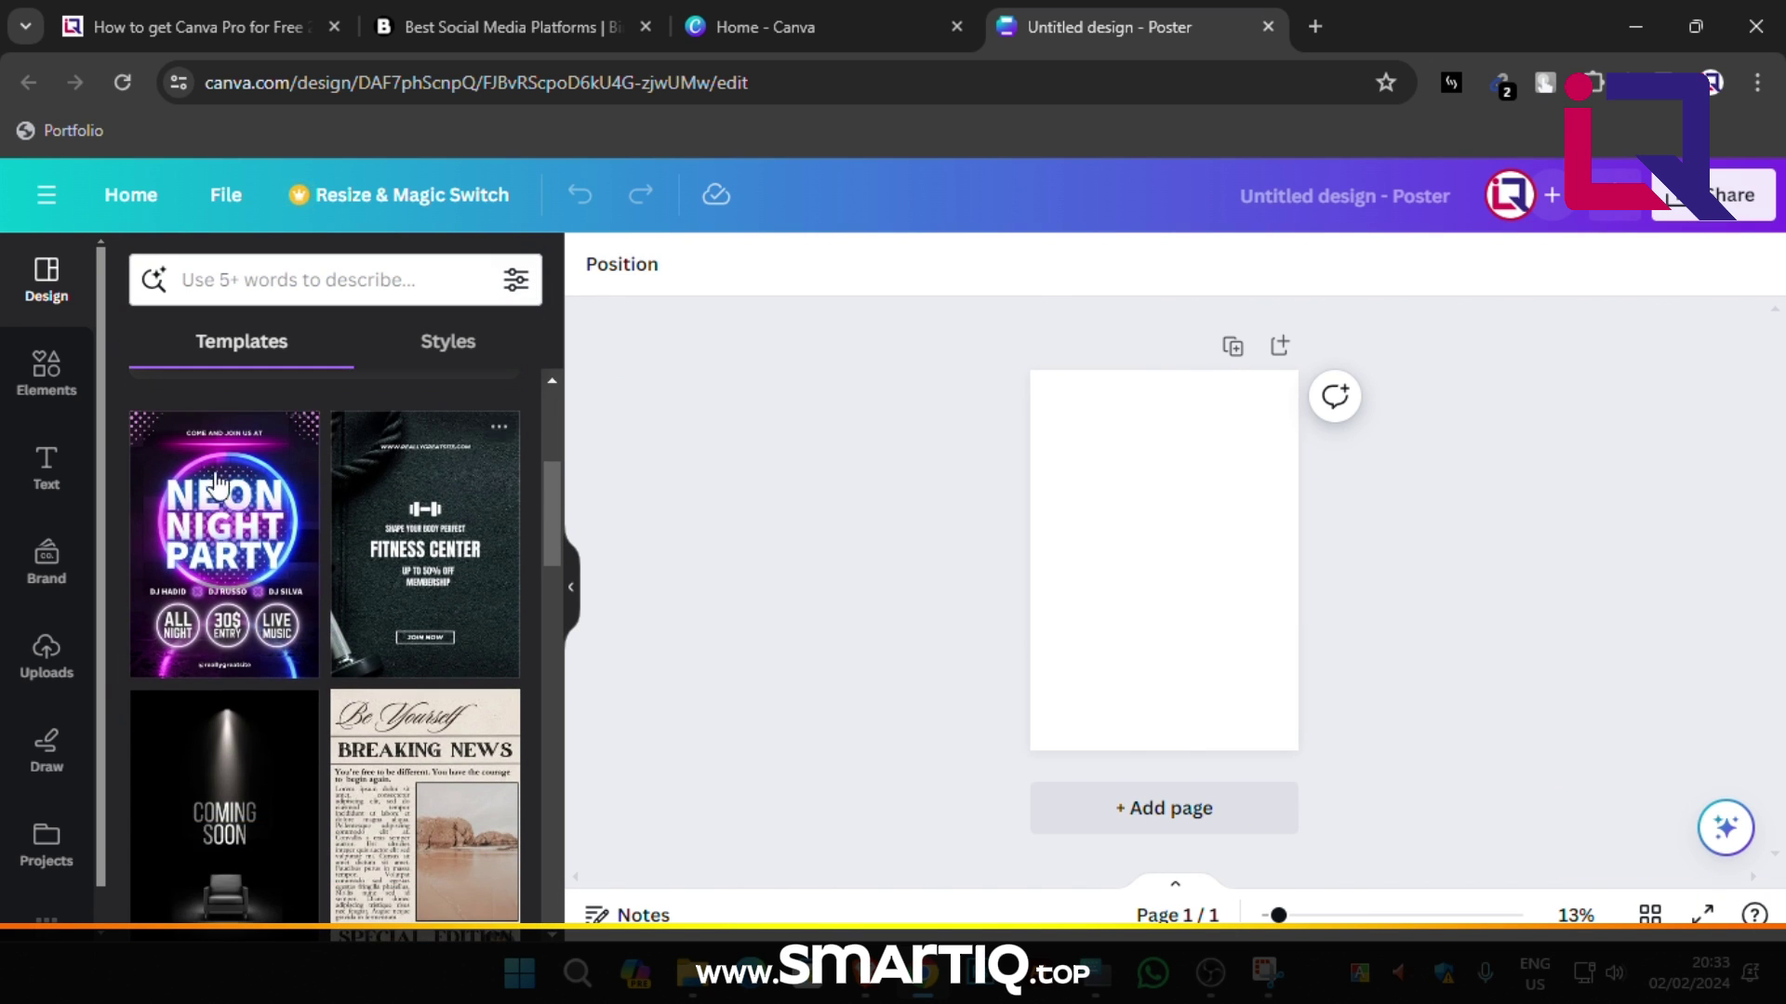
Search Elements for 'download' and choose the download button suggestion.
{"action": "left_click", "coordinate": [48, 376]}
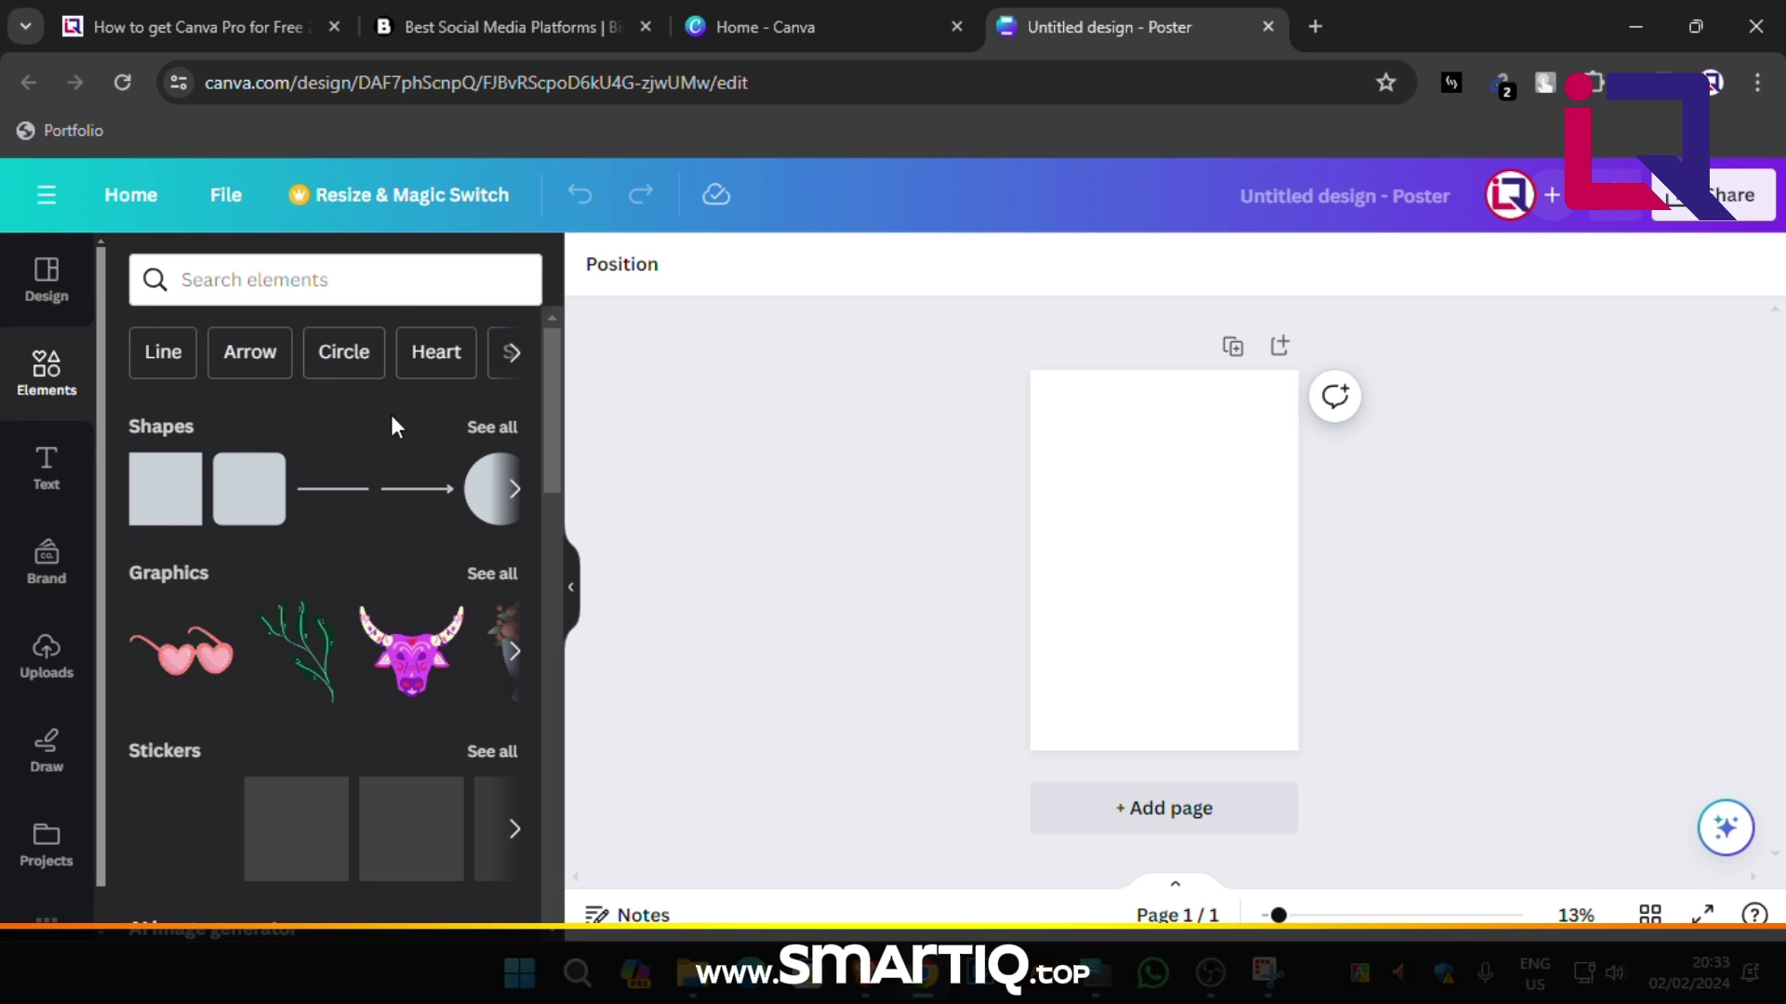
{"action": "left_click", "coordinate": [335, 273]}
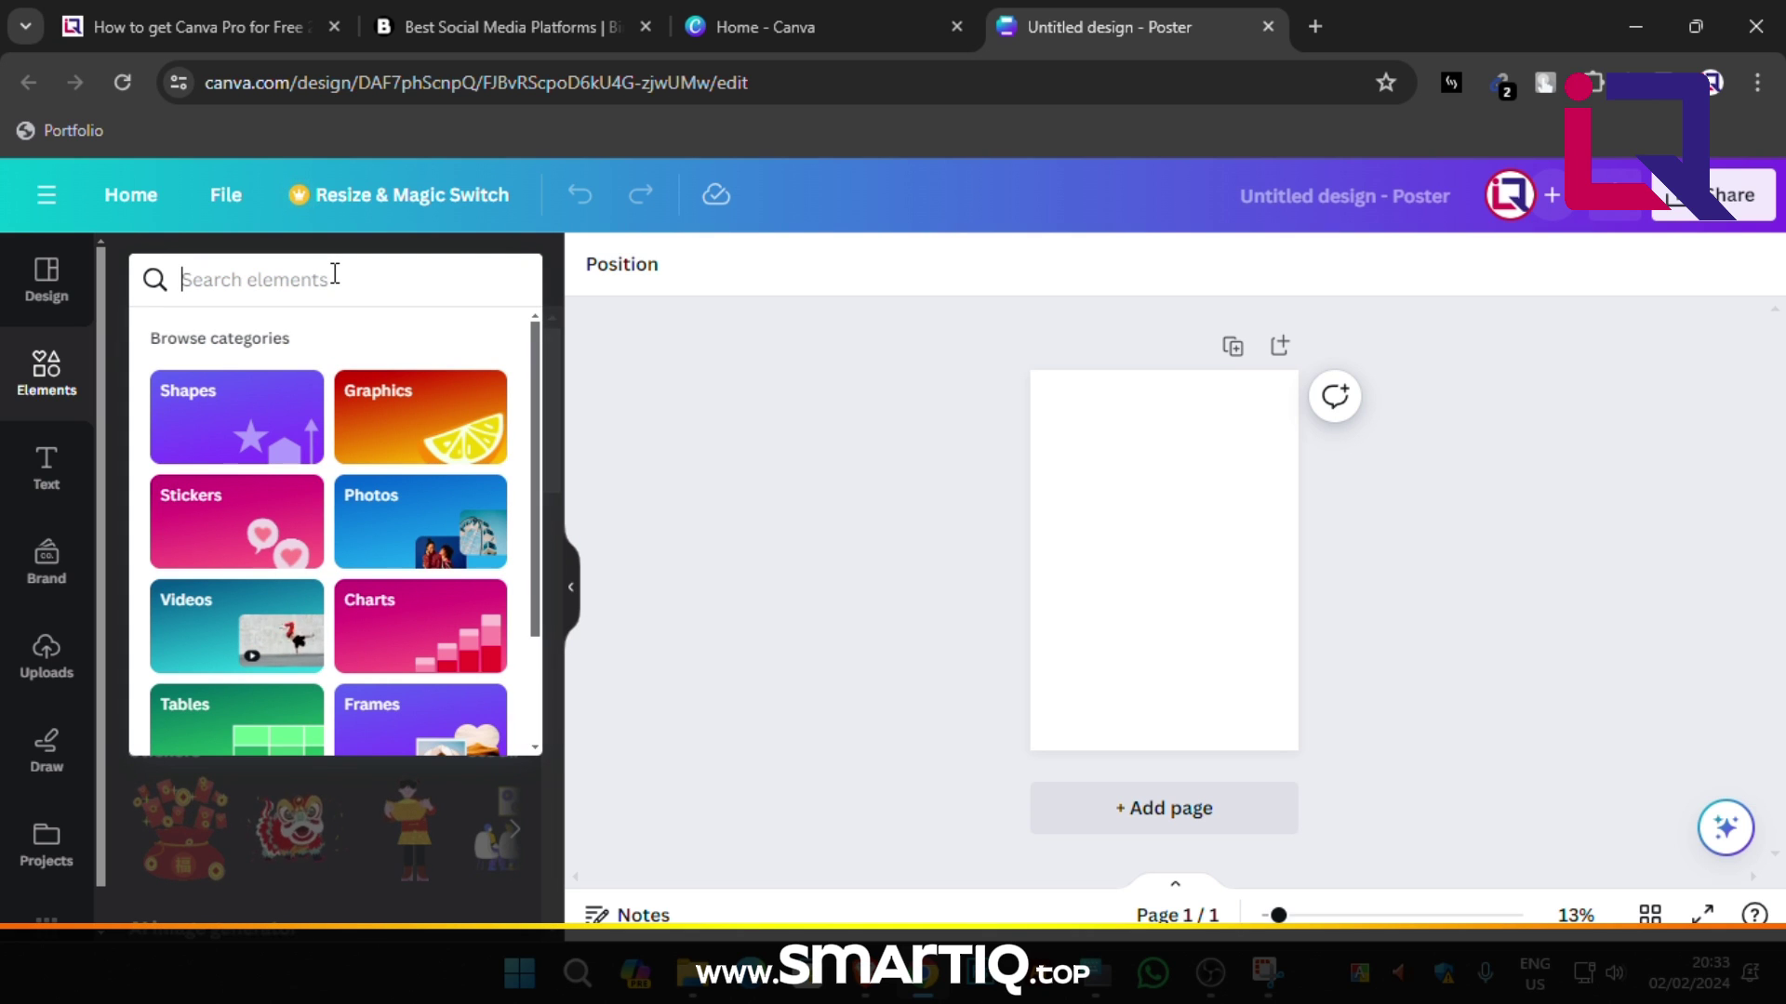
{"action": "type", "text": "download"}
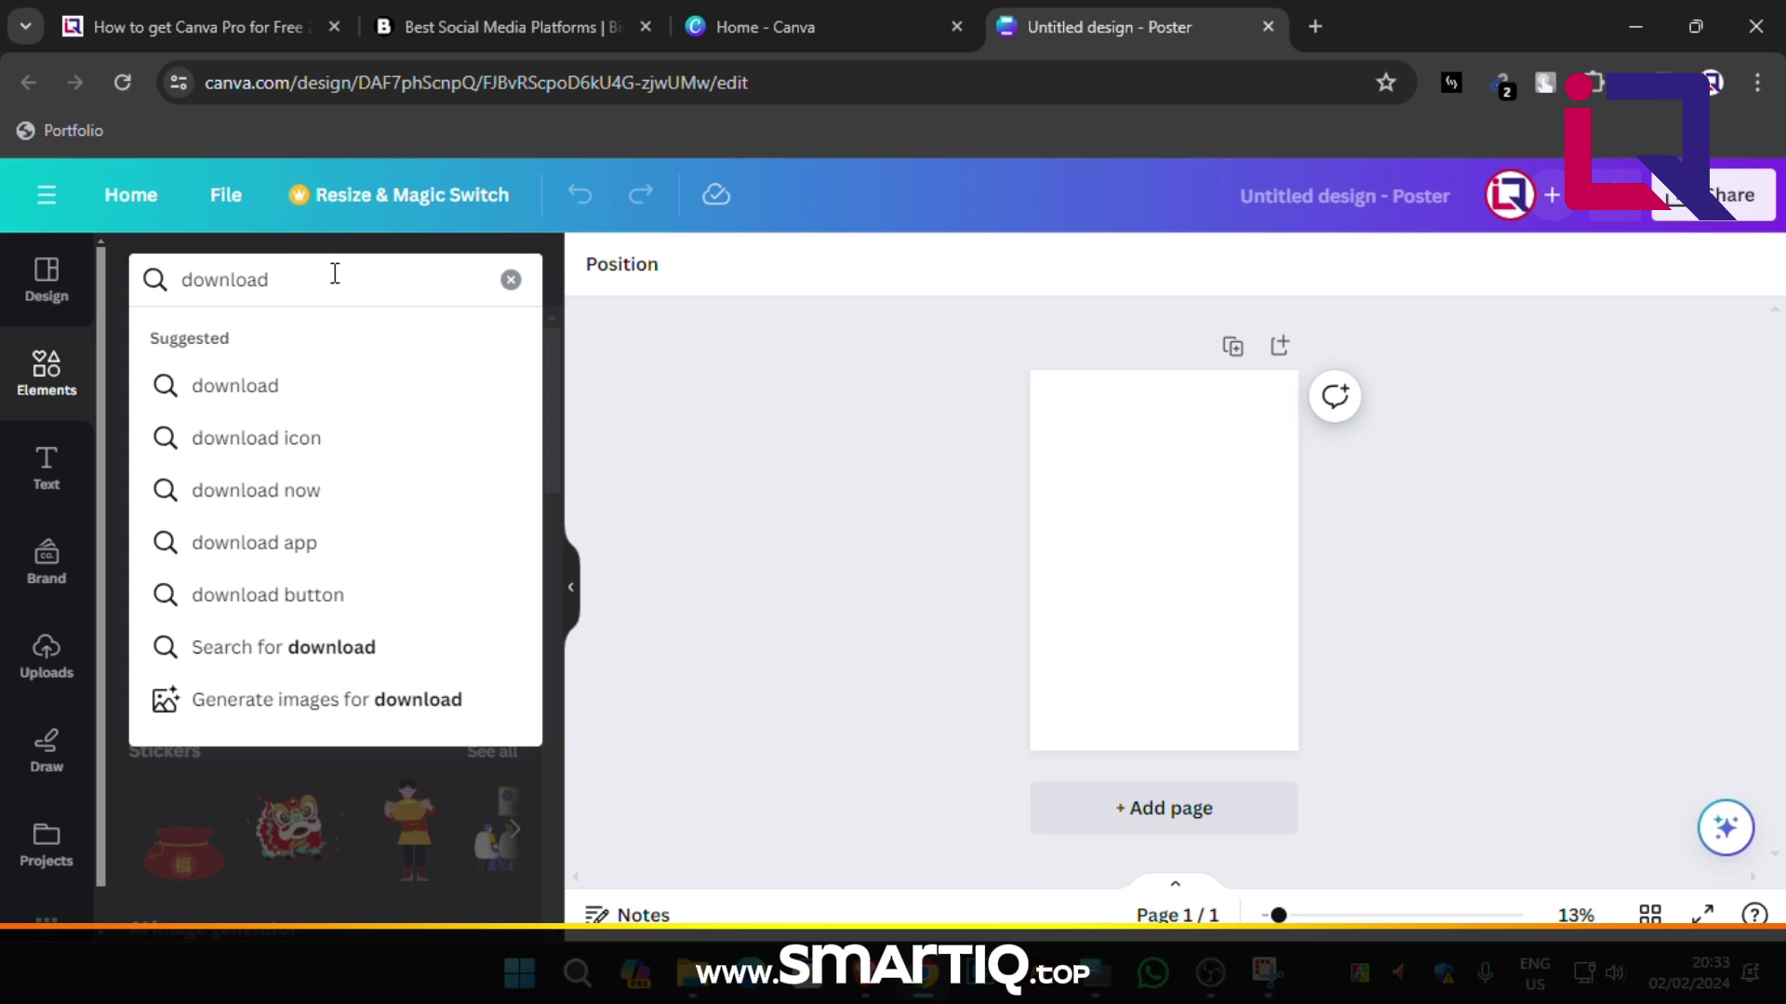
{"action": "left_click", "coordinate": [373, 614]}
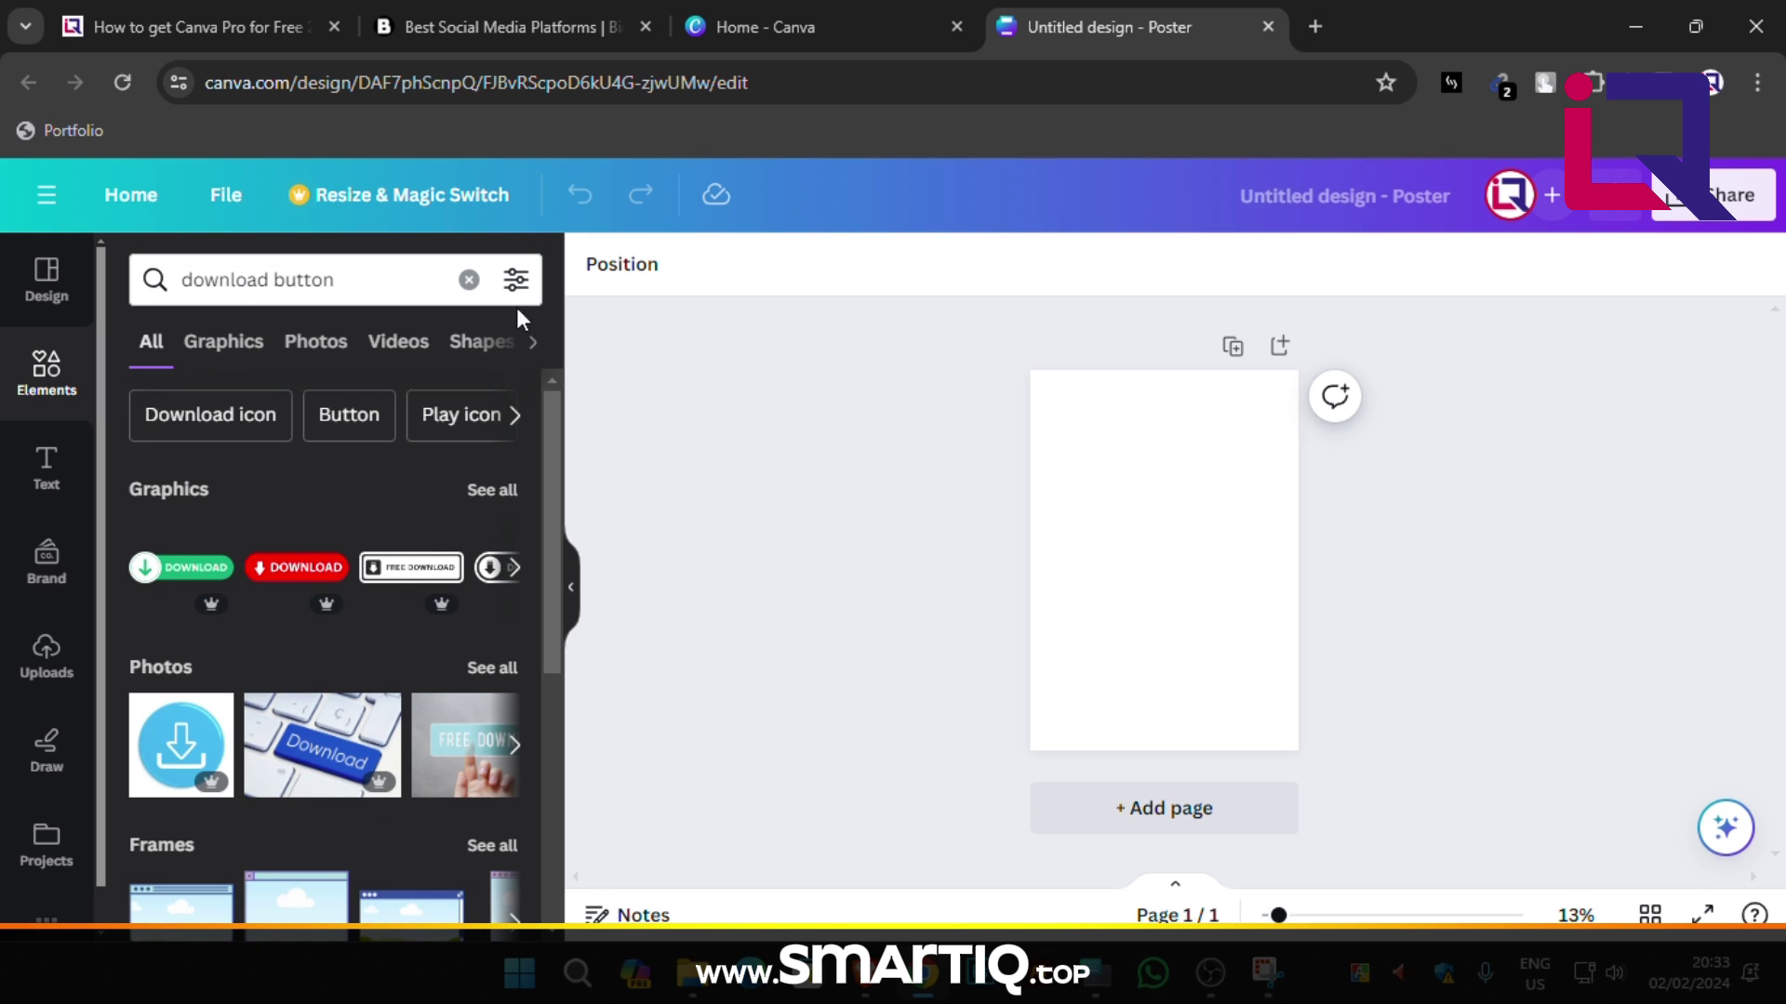
Filter the download button results by Price to Pro only.
{"action": "left_click", "coordinate": [516, 280]}
{"action": "scroll", "coordinate": [416, 532], "scroll_direction": "down", "scroll_amount": 5}
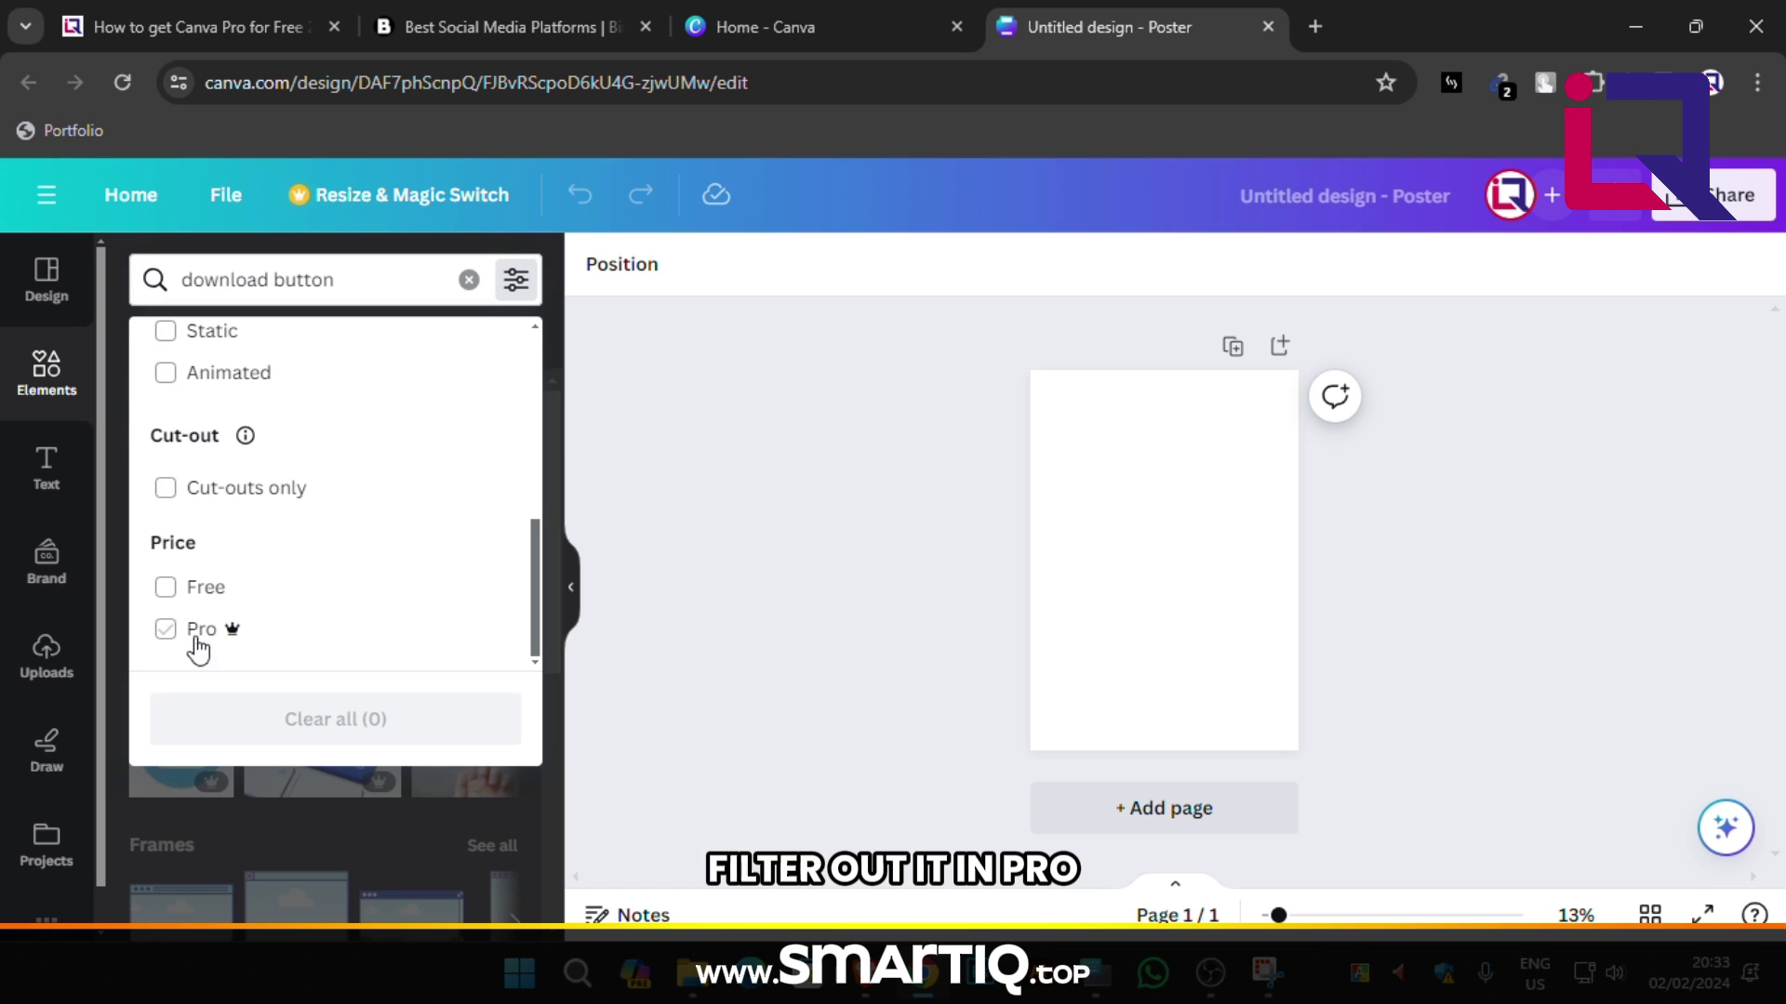
{"action": "left_click", "coordinate": [168, 632]}
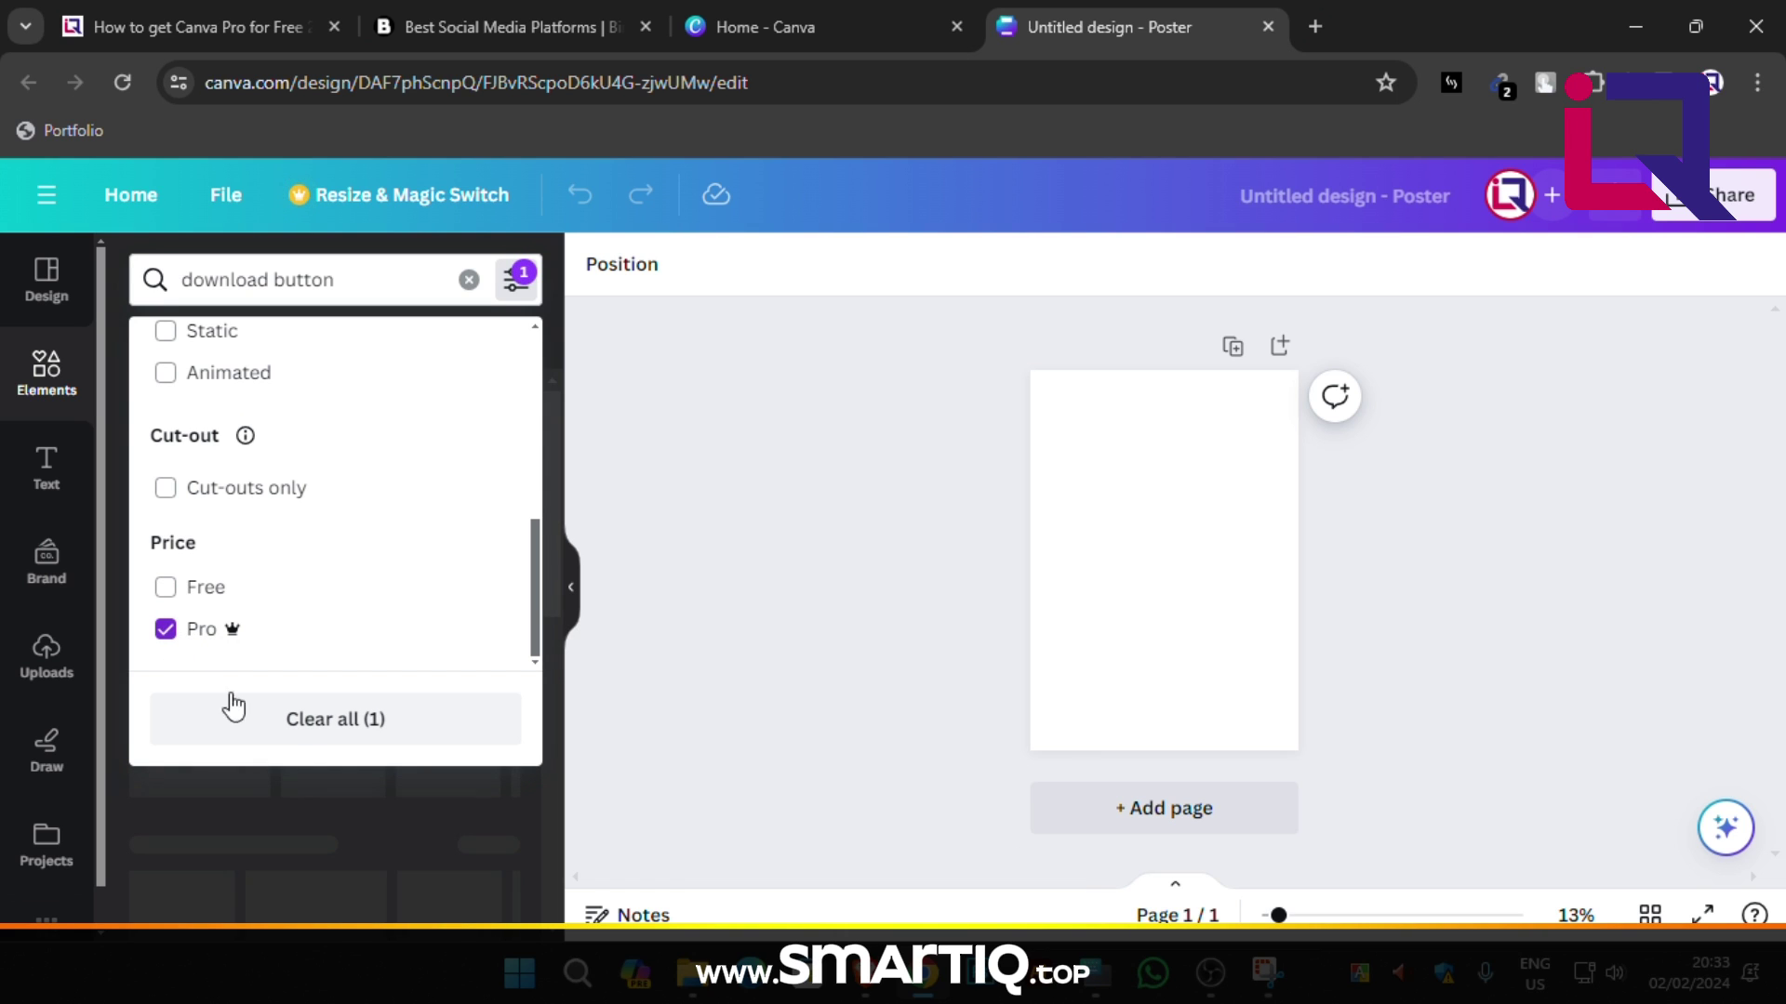
{"action": "left_click", "coordinate": [509, 296]}
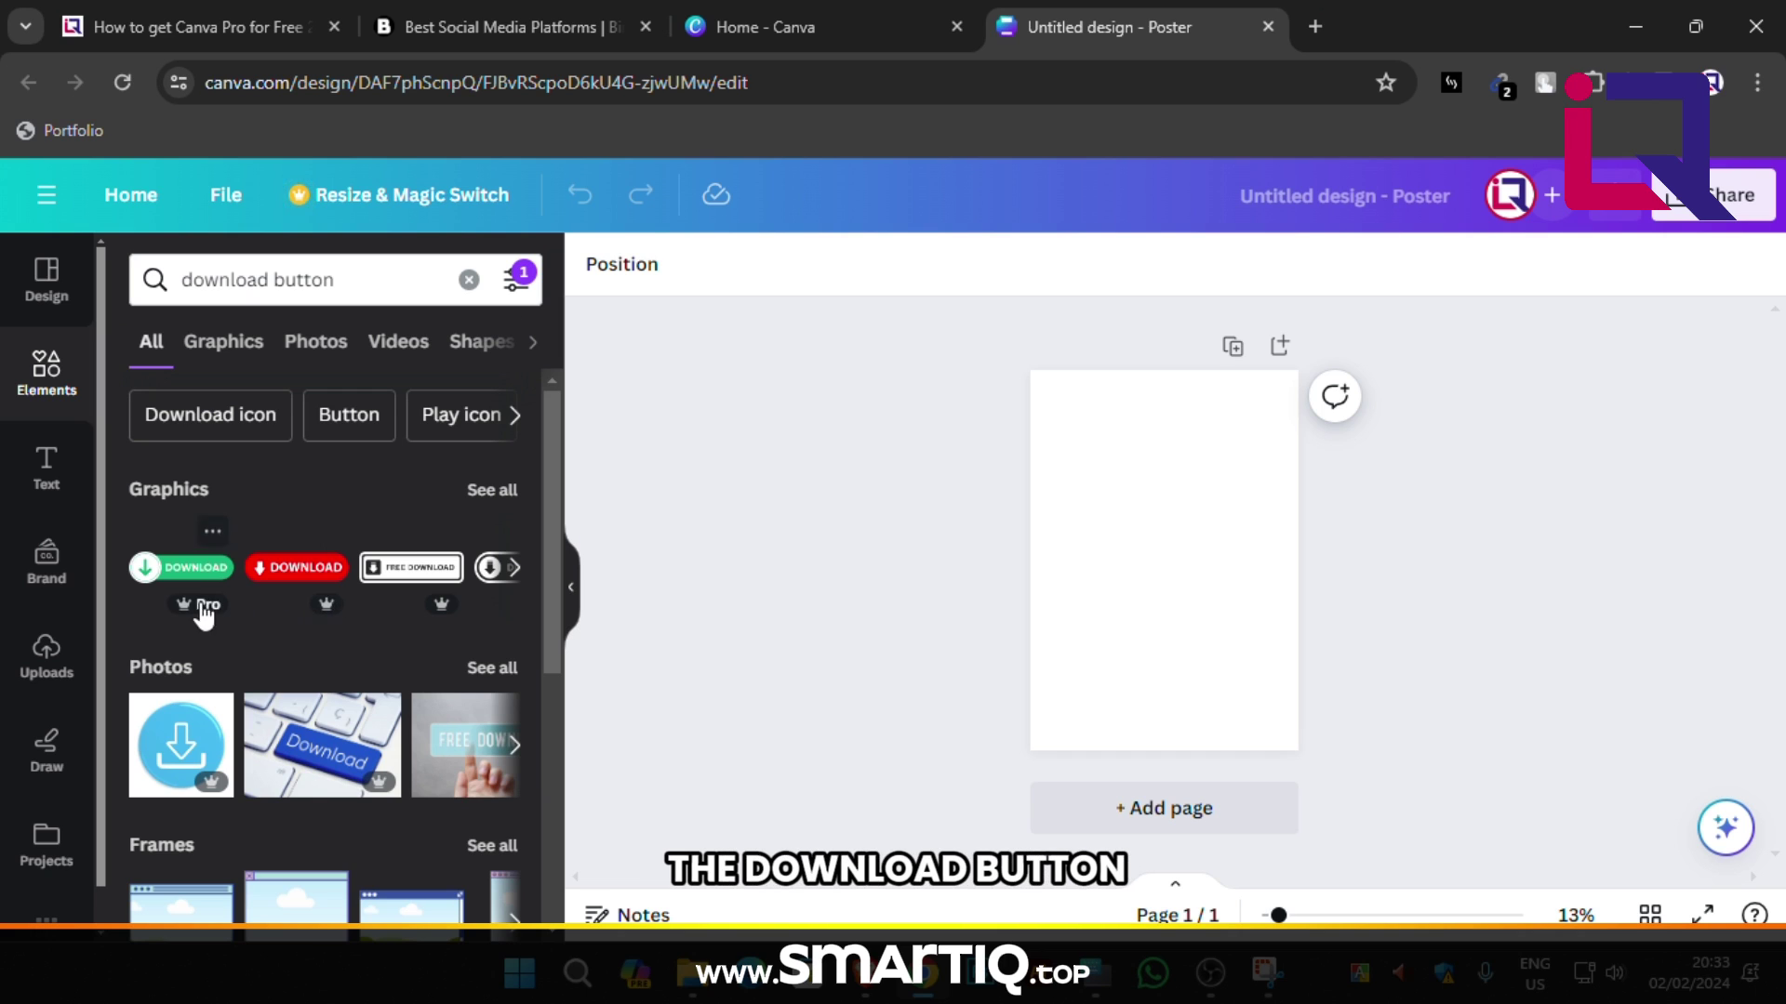
Add the red DOWNLOAD graphic to the poster and enlarge it wider.
{"action": "left_click", "coordinate": [284, 576]}
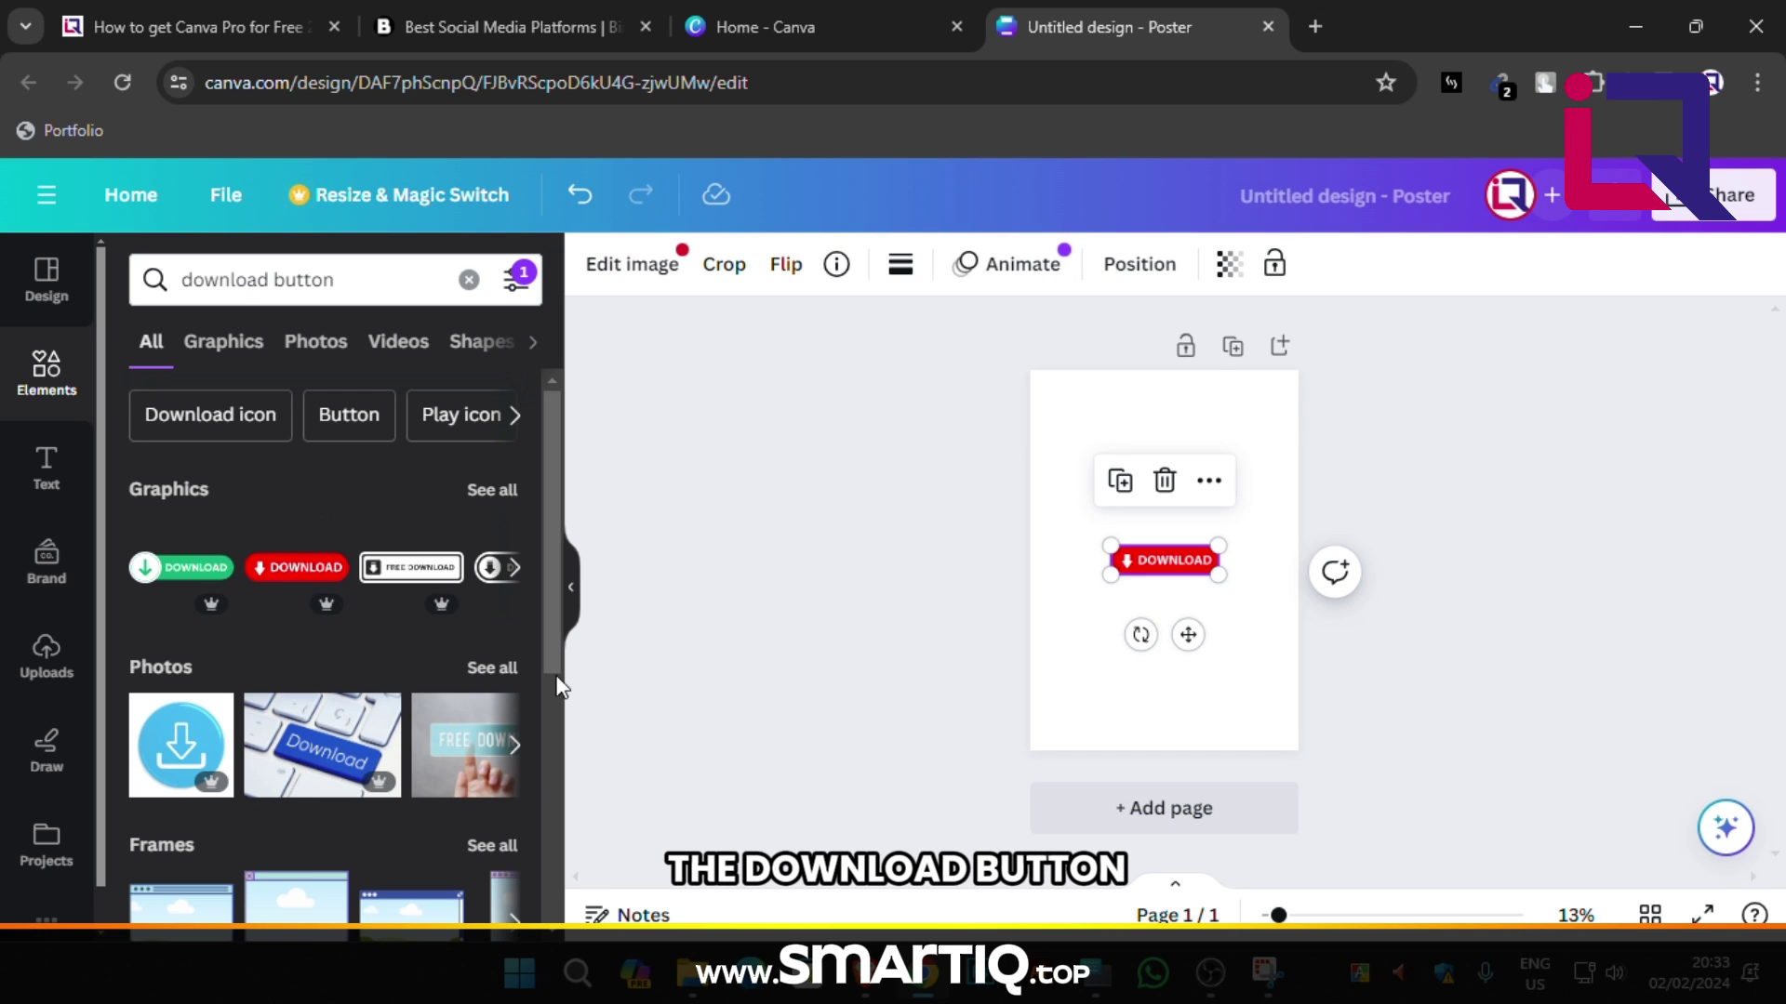
{"action": "left_click_drag", "start_coordinate": [1222, 574], "coordinate": [1284, 626]}
{"action": "left_click_drag", "start_coordinate": [1114, 588], "coordinate": [1027, 629]}
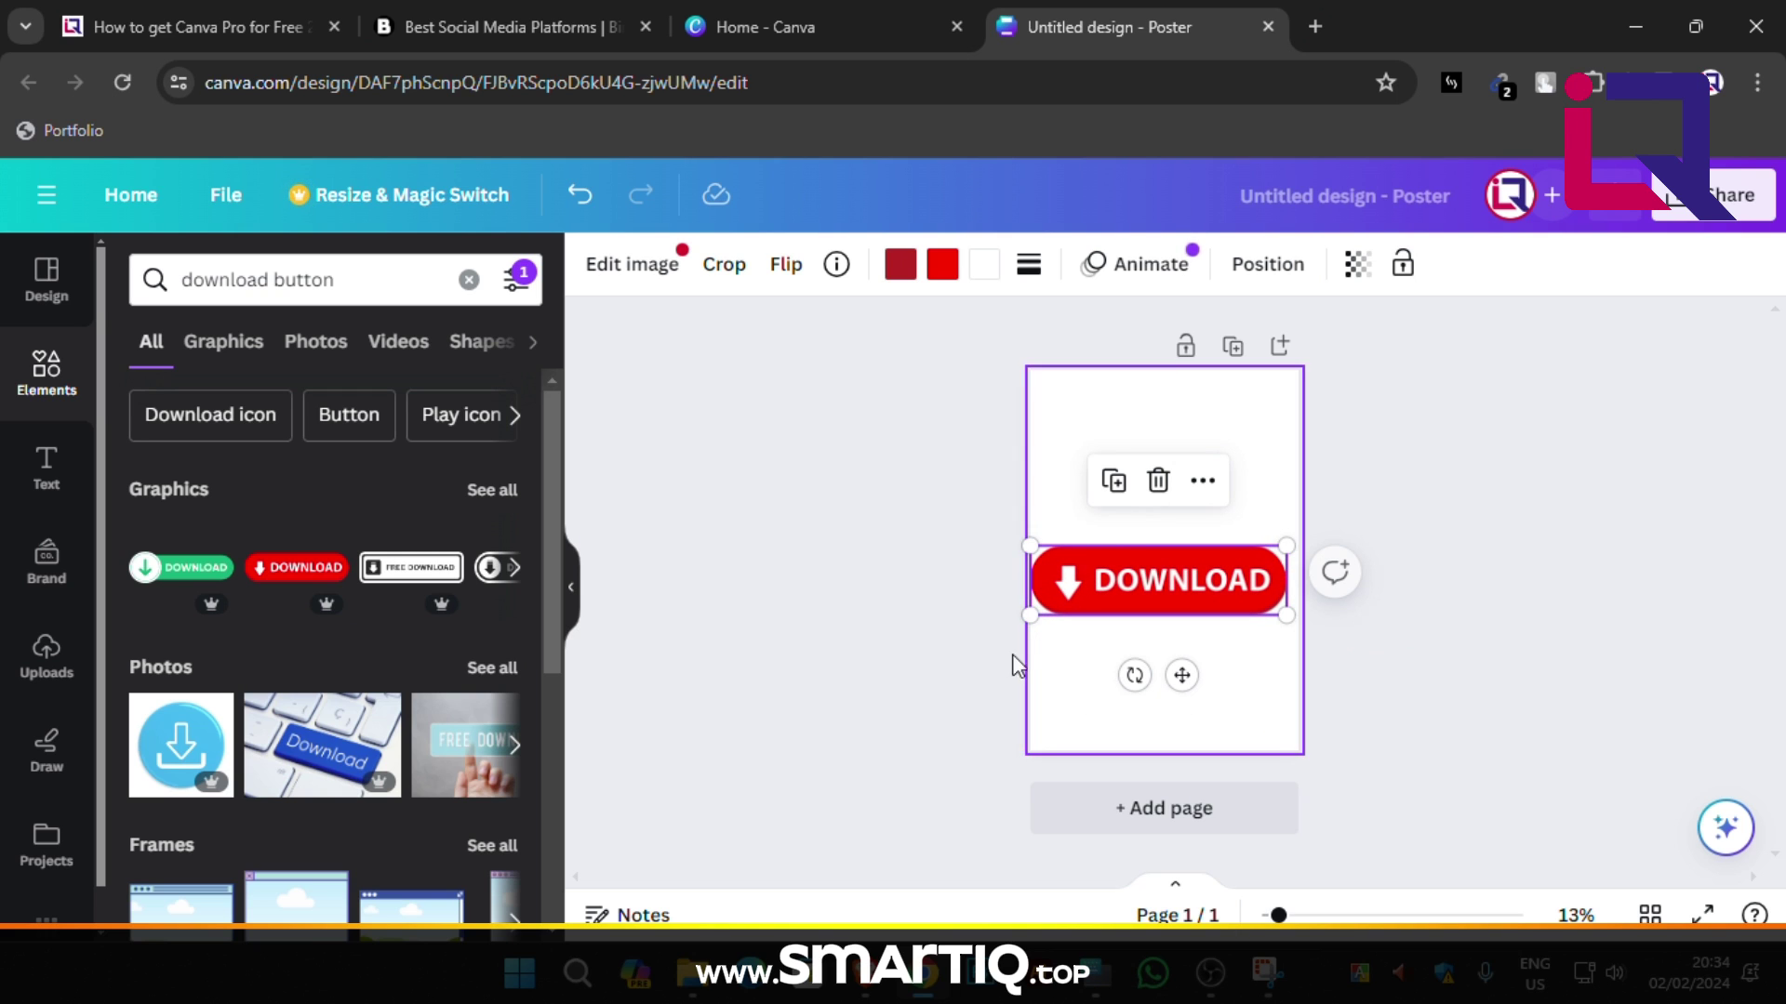
Add the blue keyboard Download photo from Photos and stretch it to cover the page.
{"action": "scroll", "coordinate": [387, 648], "scroll_direction": "down", "scroll_amount": 3}
{"action": "scroll", "coordinate": [534, 551], "scroll_direction": "up", "scroll_amount": 3}
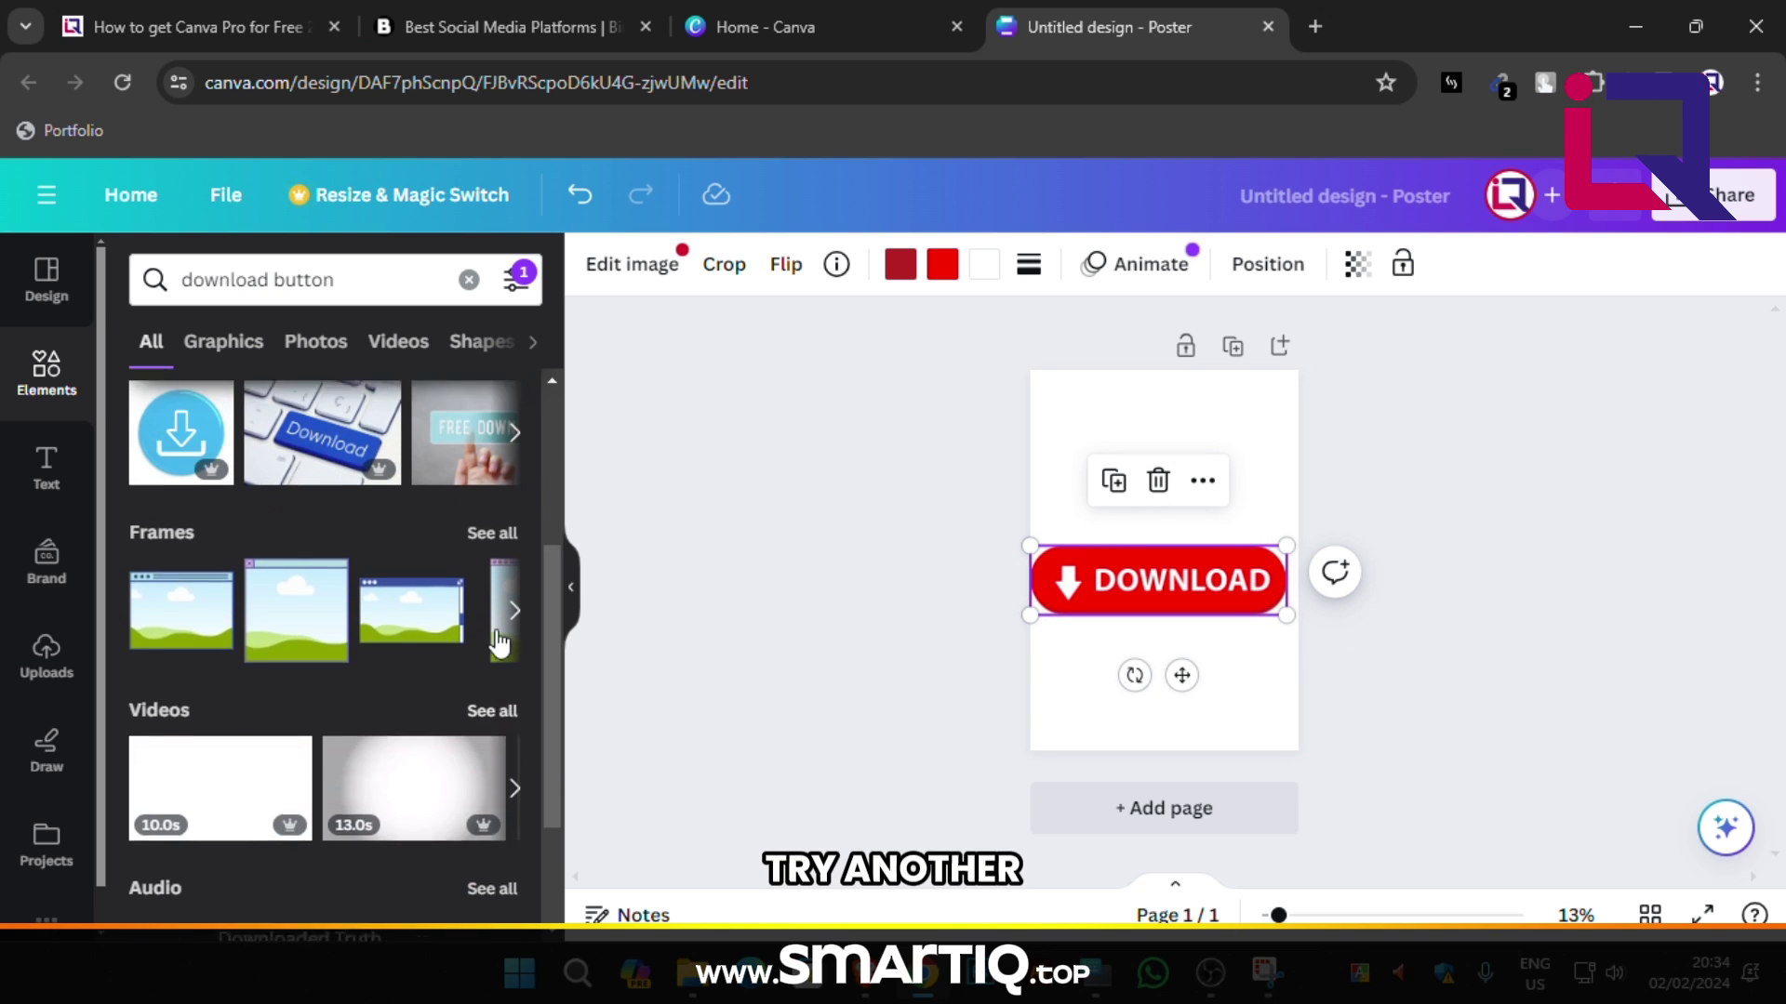
{"action": "left_click", "coordinate": [511, 542]}
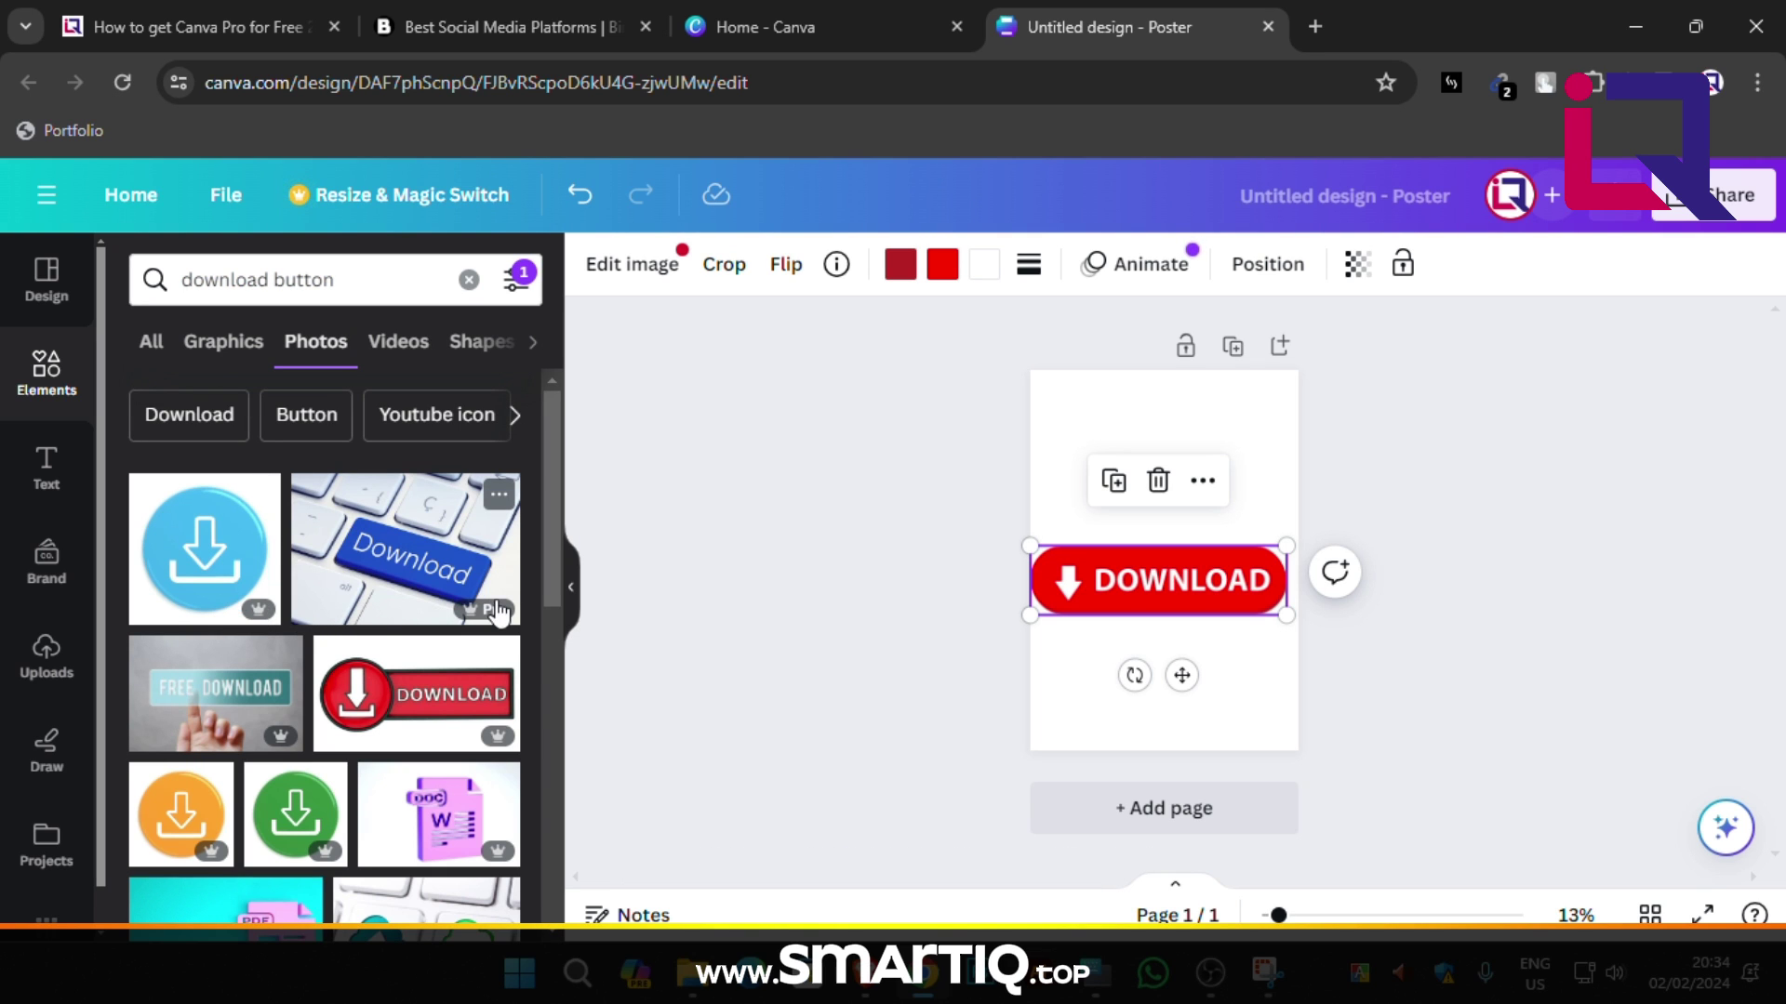
{"action": "left_click", "coordinate": [389, 554]}
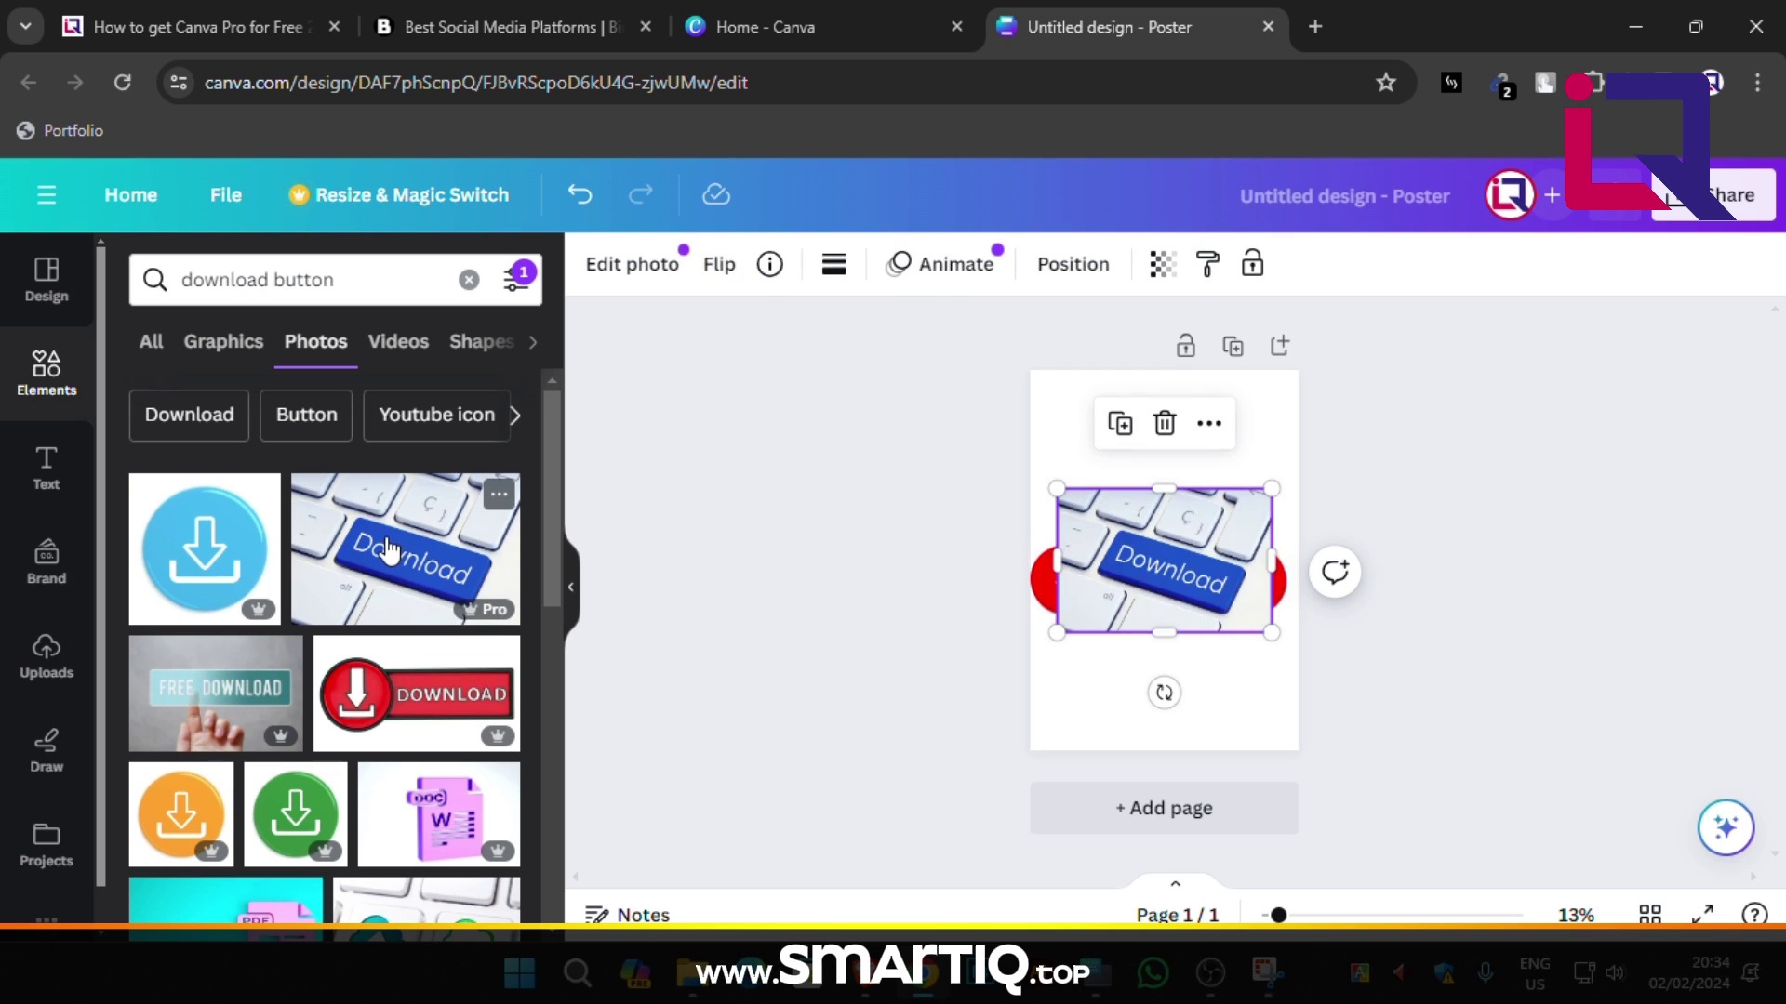
{"action": "left_click_drag", "start_coordinate": [1164, 558], "coordinate": [1151, 473]}
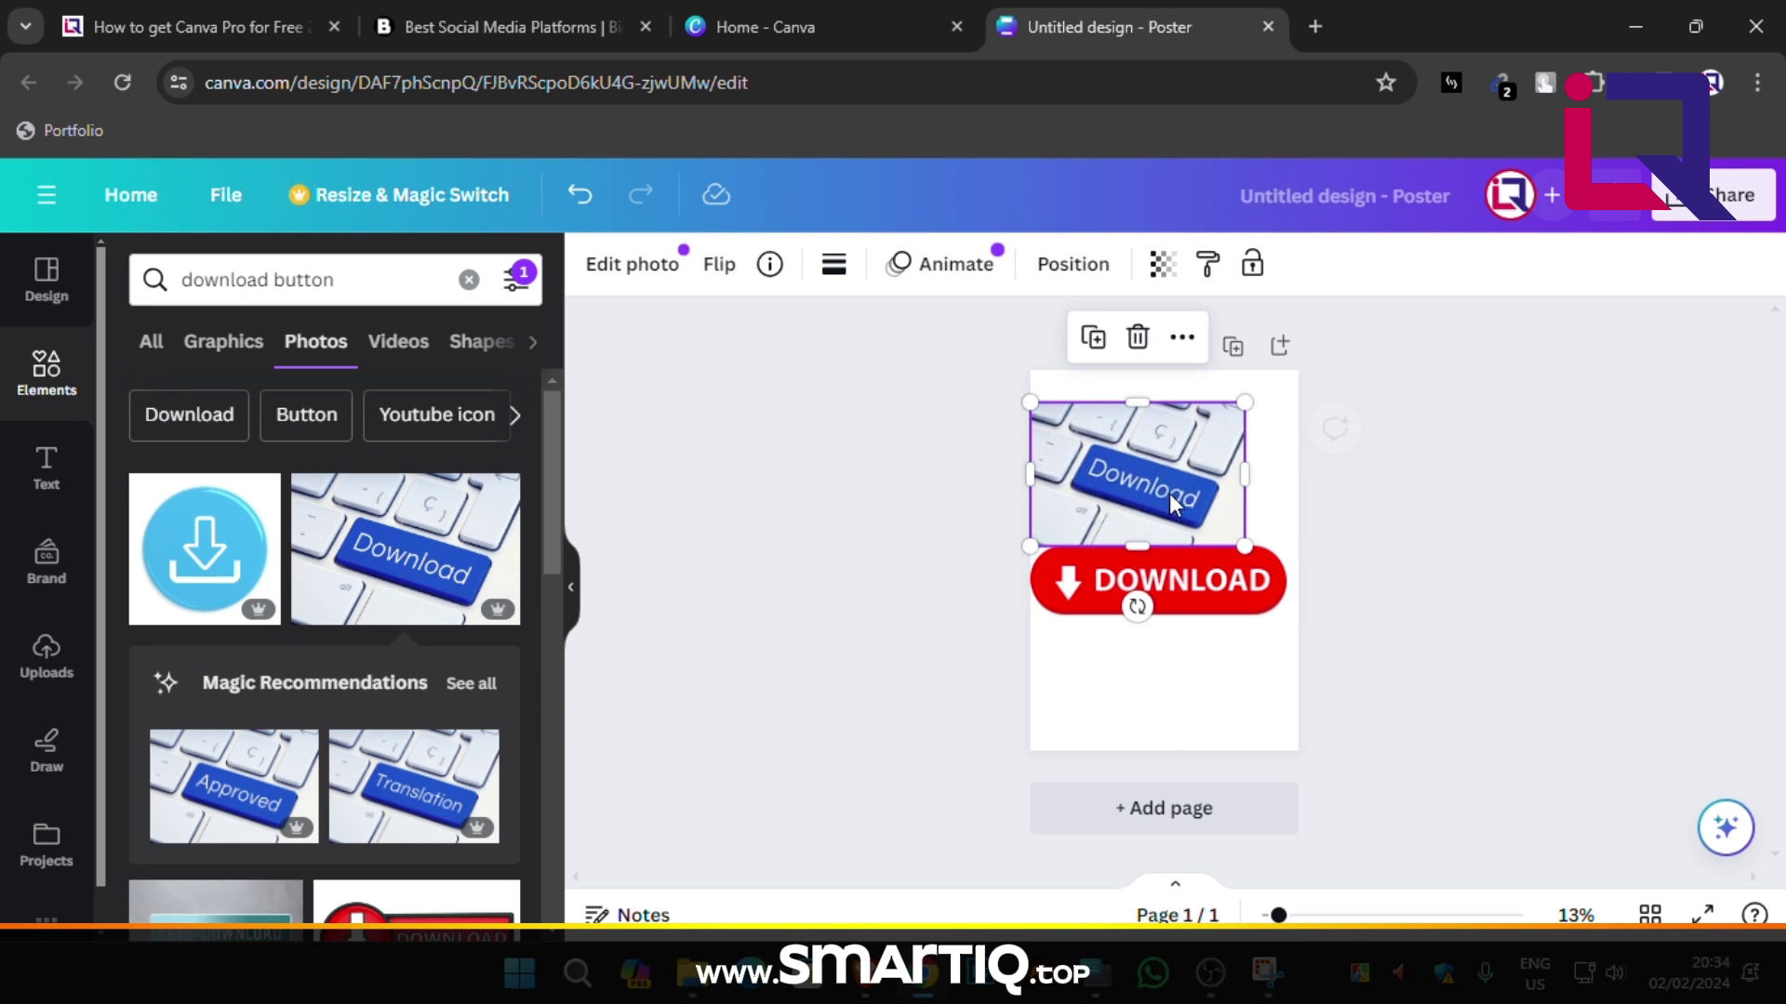
{"action": "left_click_drag", "start_coordinate": [1246, 547], "coordinate": [1534, 762]}
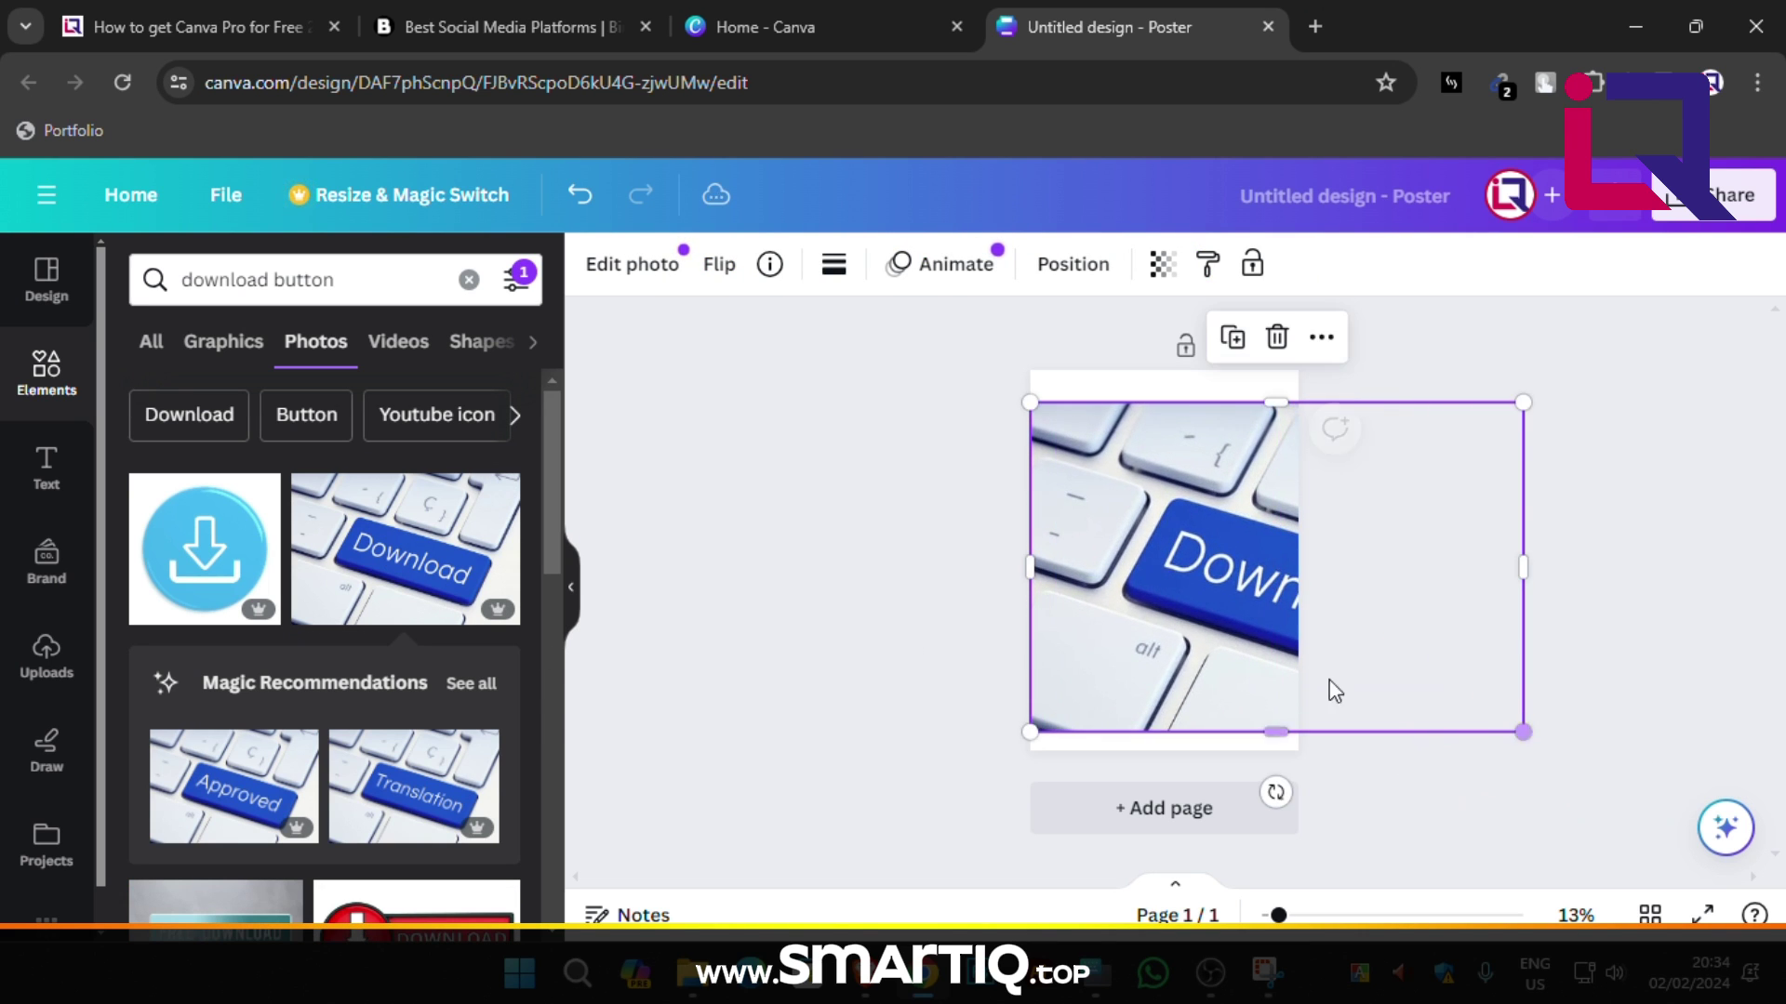
{"action": "left_click_drag", "start_coordinate": [1172, 558], "coordinate": [1060, 537]}
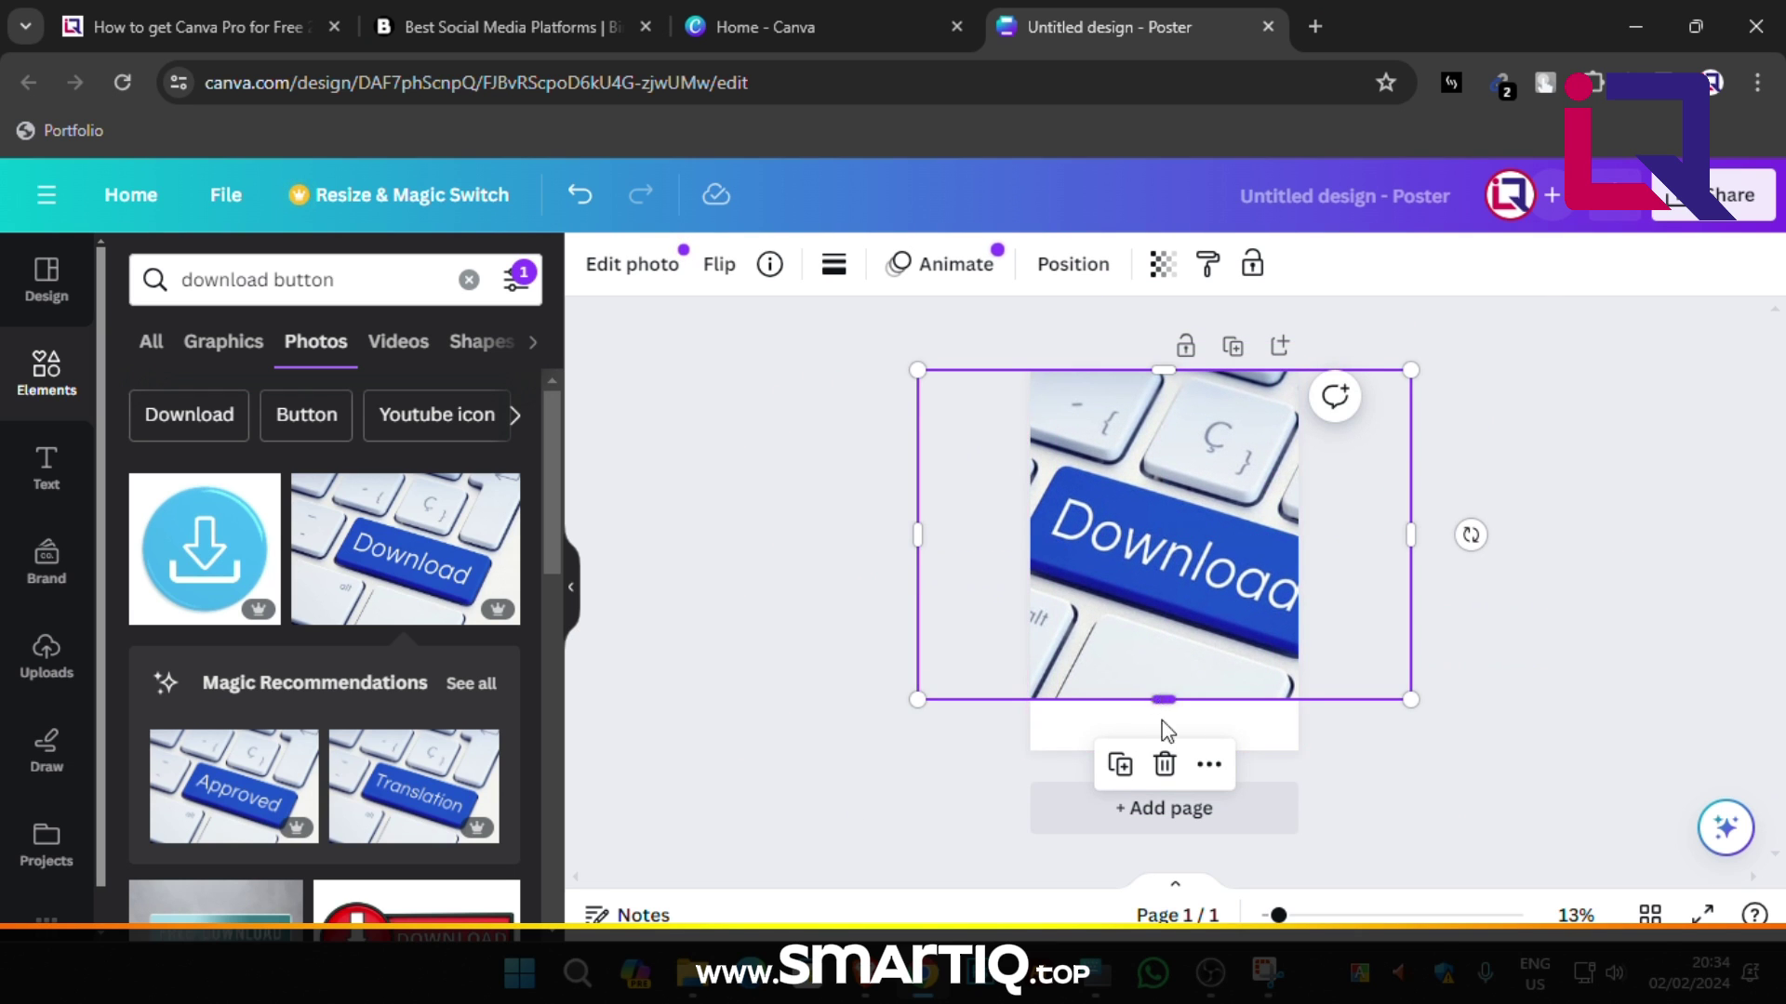
{"action": "left_click_drag", "start_coordinate": [1164, 700], "coordinate": [1174, 749]}
Download the poster from the Share panel as an SVG at size 3.125×.
{"action": "left_click", "coordinate": [1693, 205]}
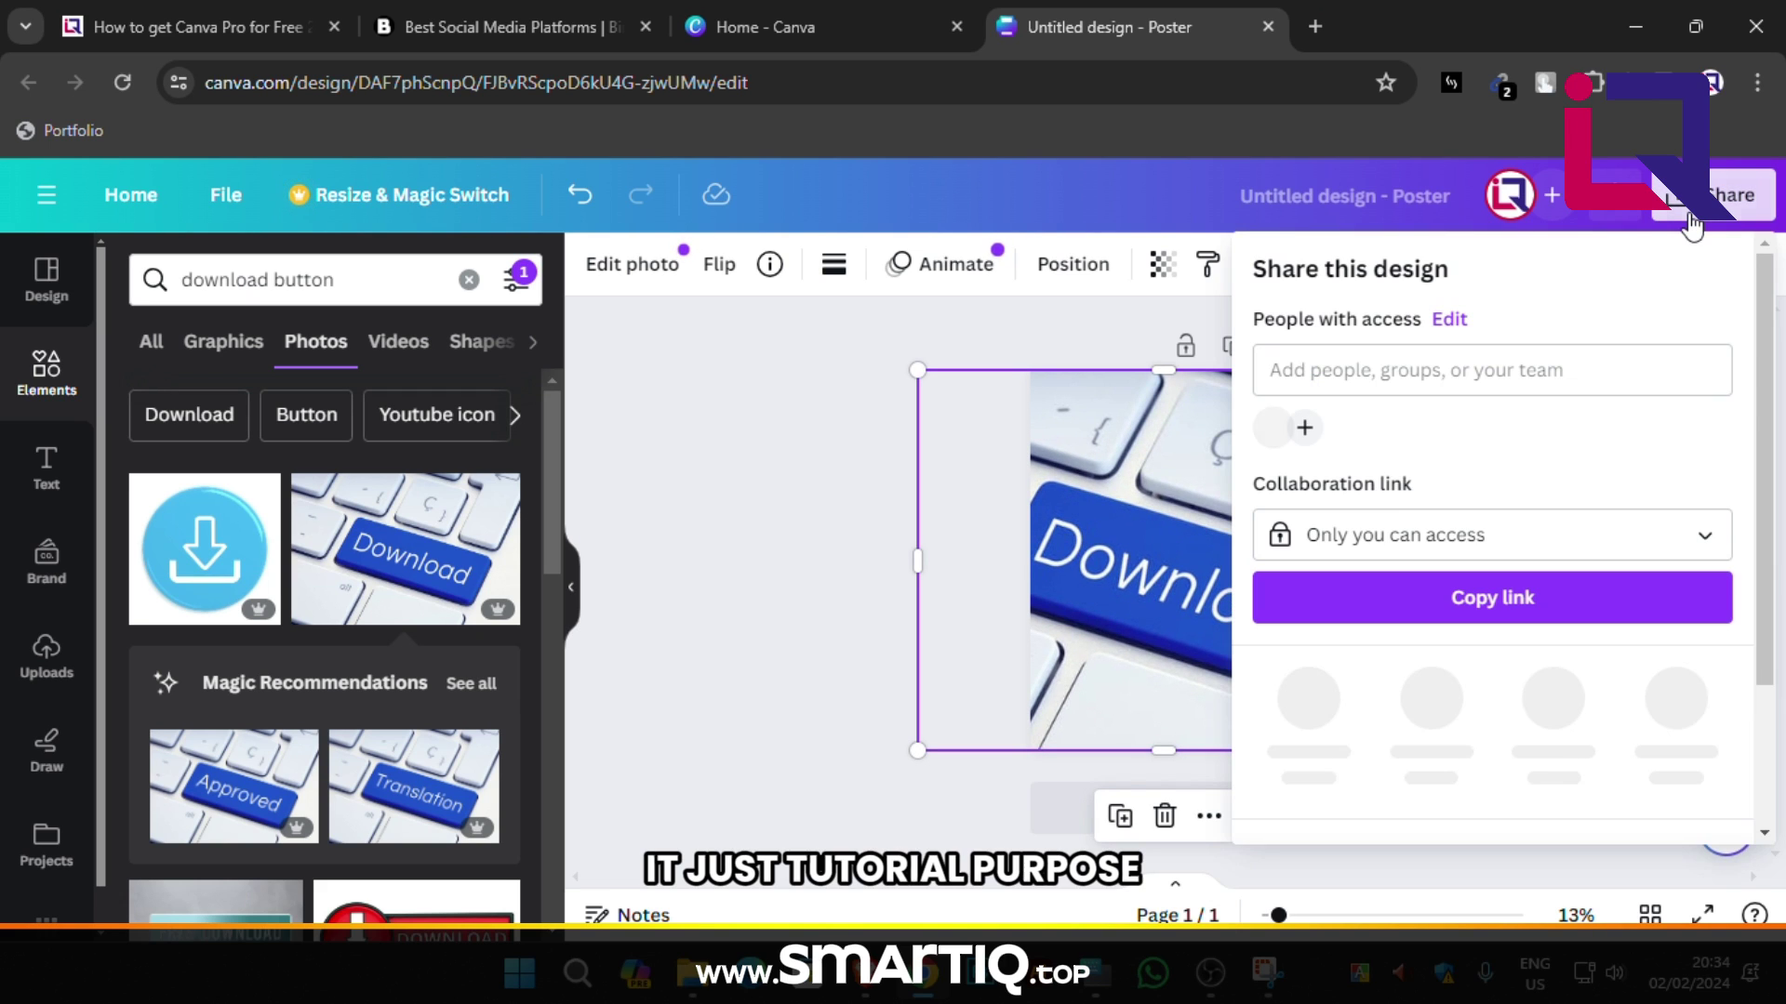
{"action": "scroll", "coordinate": [1546, 555], "scroll_direction": "down", "scroll_amount": 2}
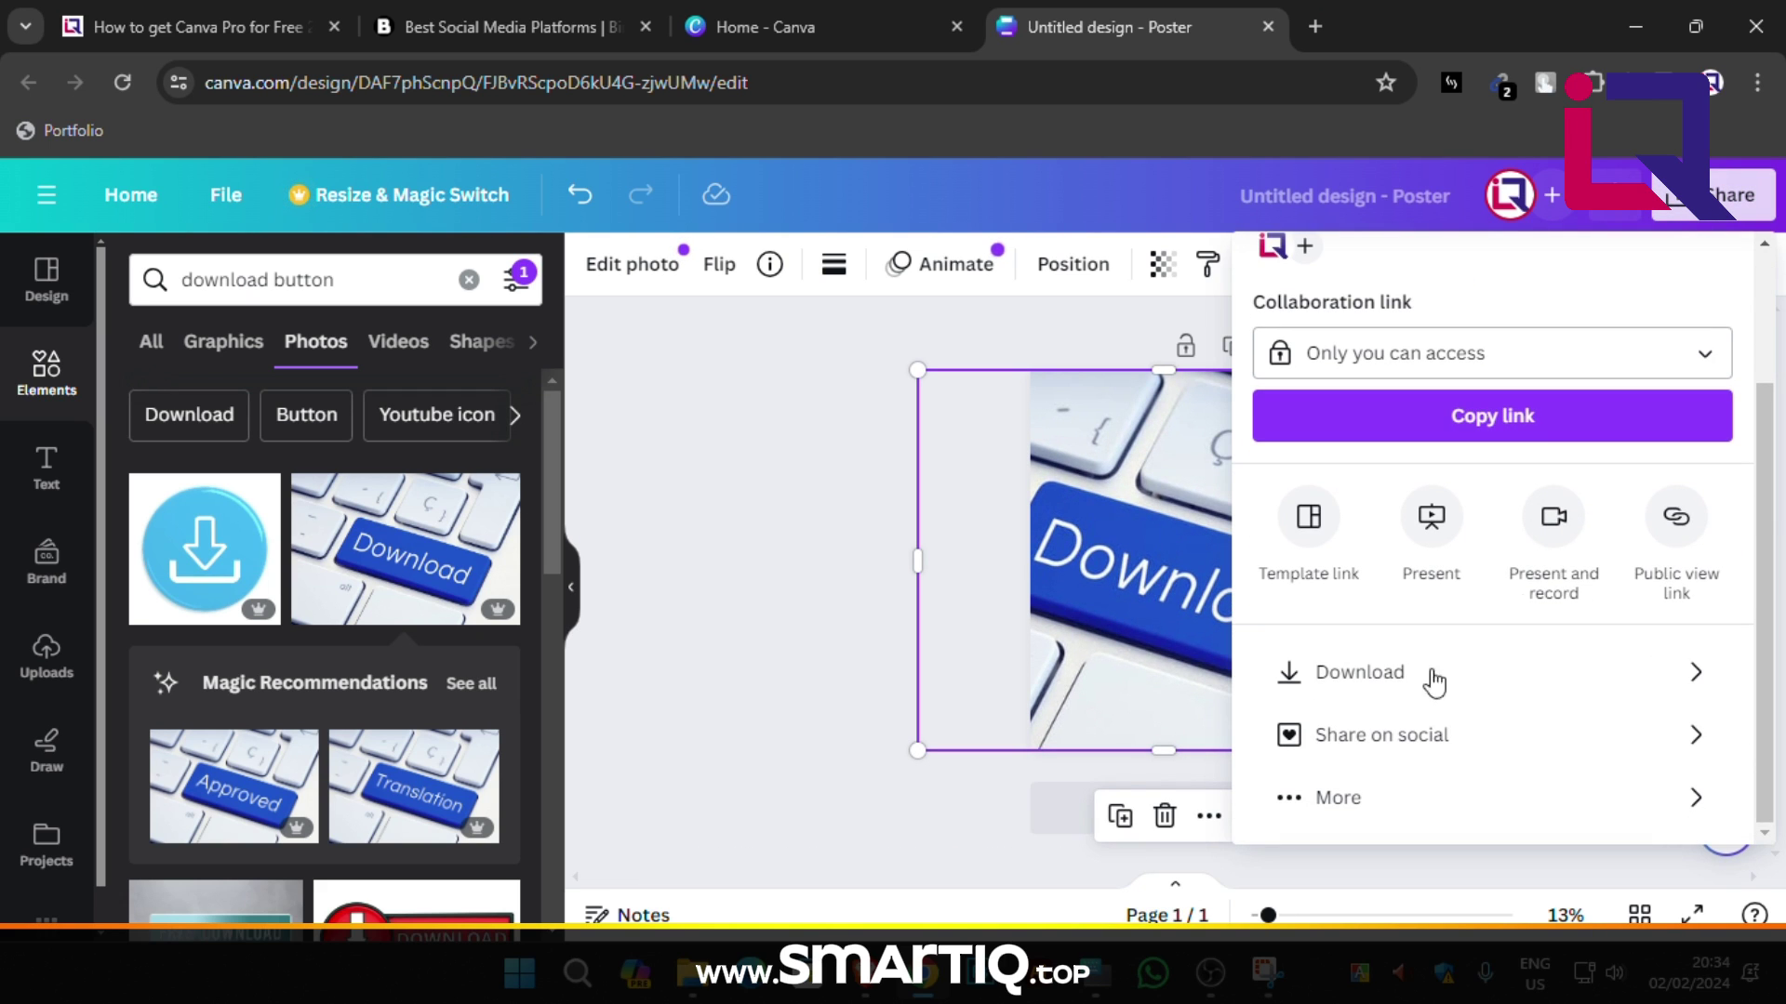
{"action": "left_click", "coordinate": [1477, 676]}
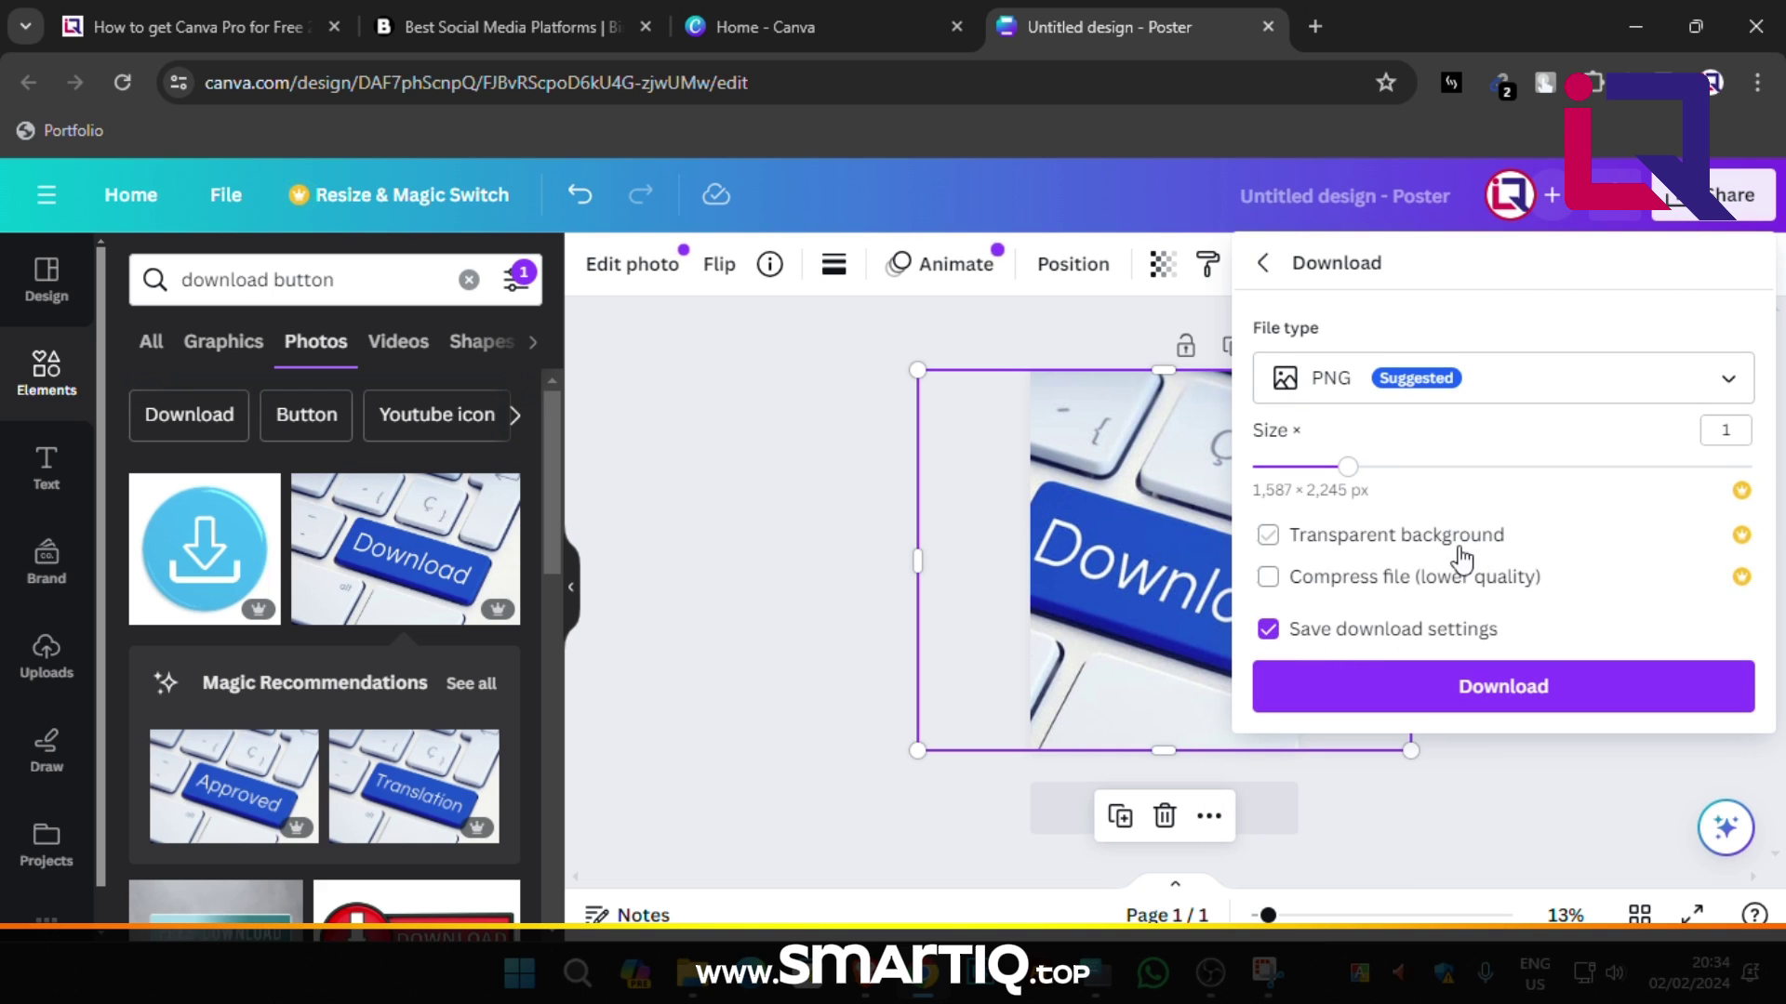
{"action": "left_click_drag", "start_coordinate": [1355, 476], "coordinate": [1778, 475]}
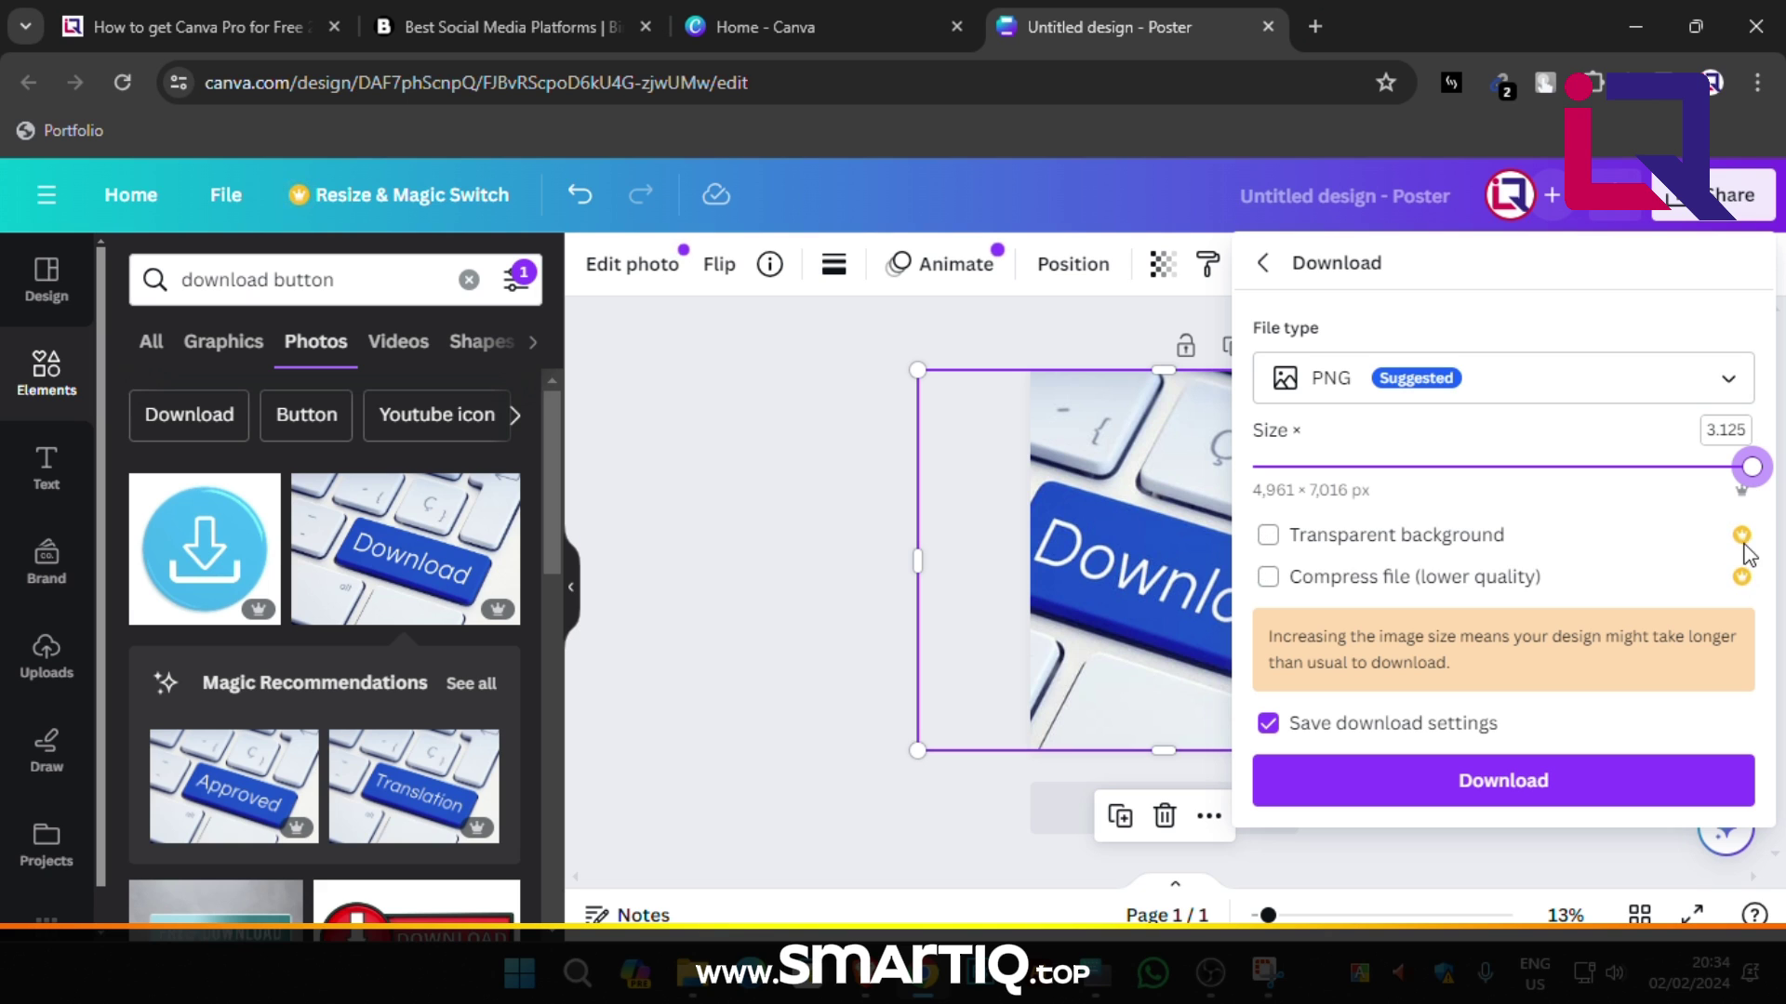
{"action": "left_click", "coordinate": [1526, 379]}
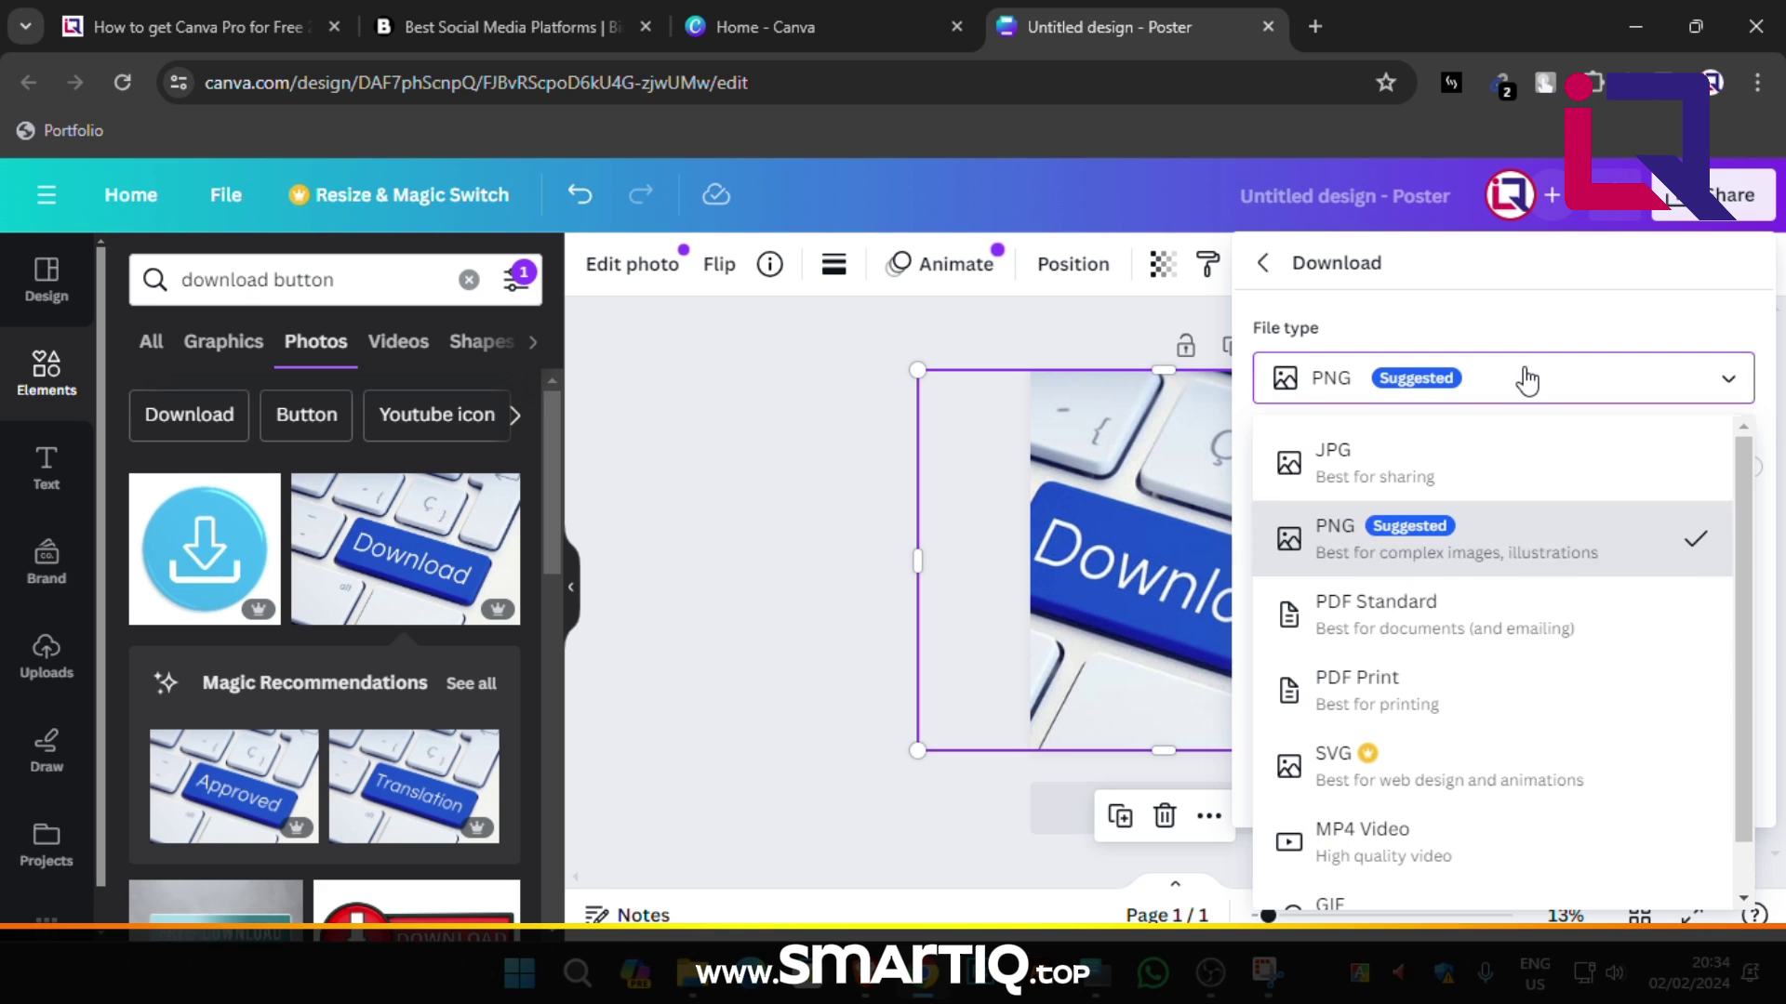
{"action": "left_click", "coordinate": [1387, 775]}
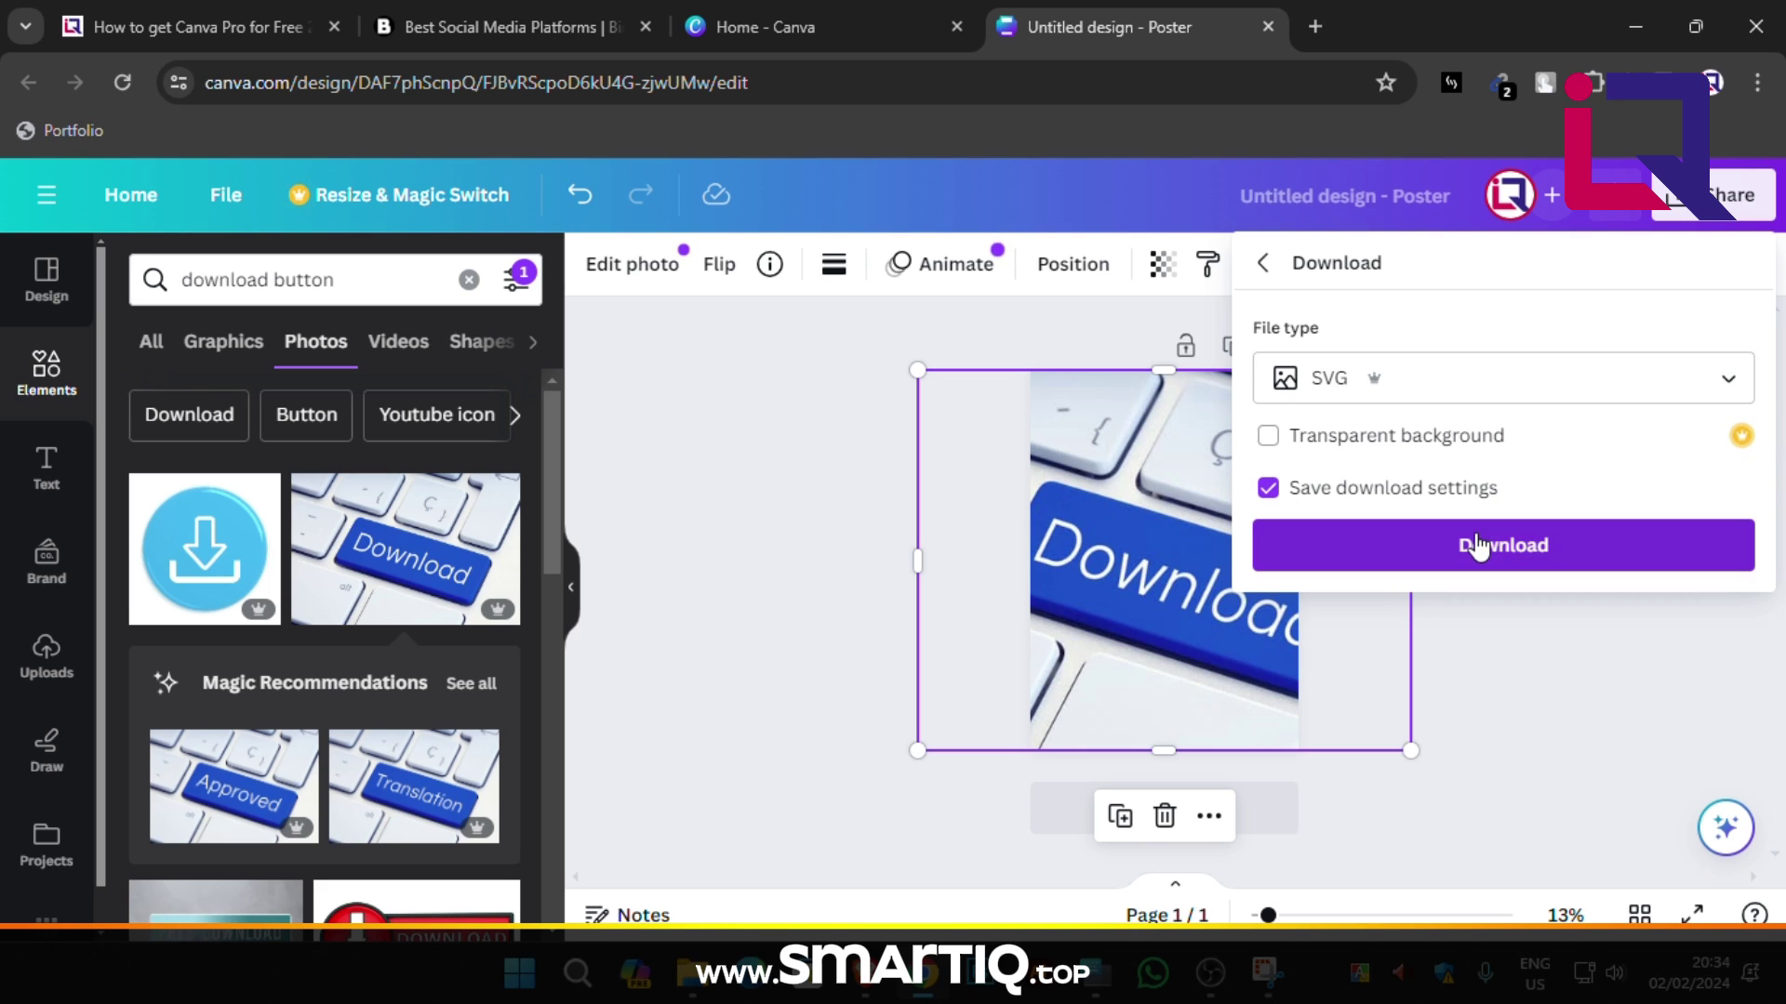
{"action": "left_click", "coordinate": [1479, 547]}
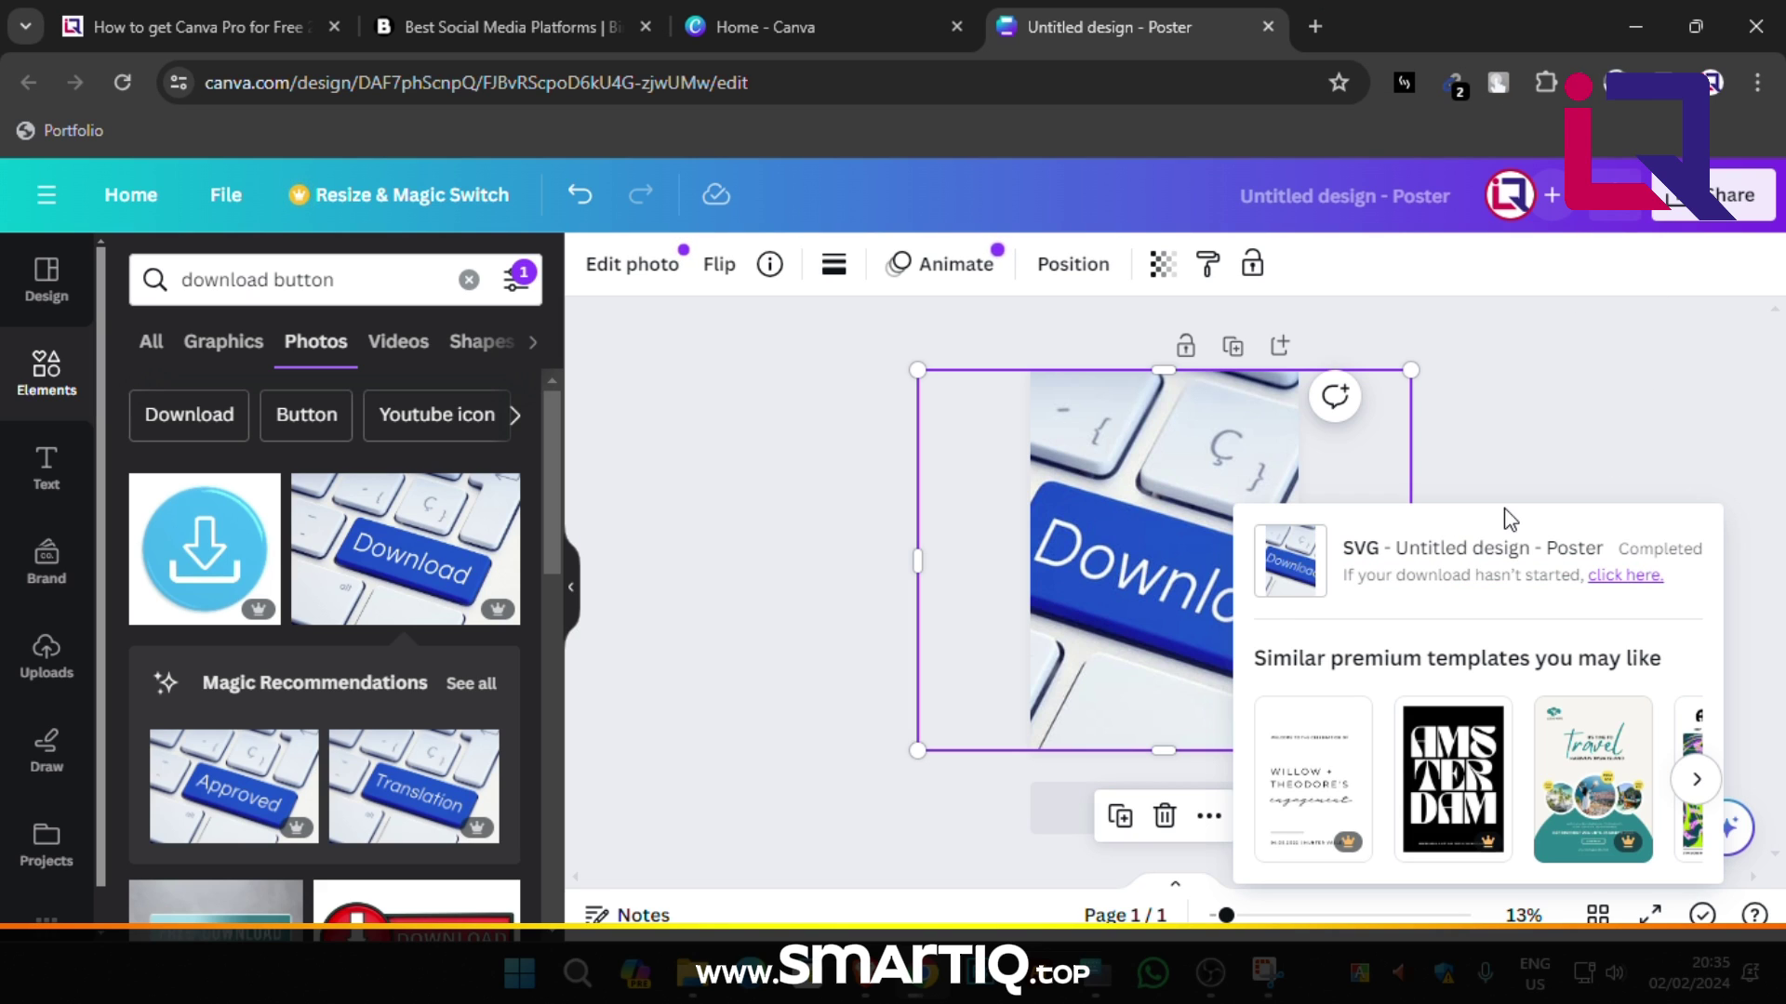
Show Chrome's recent downloads listing Untitled design.svg as done at 21.6 MB.
{"action": "left_click", "coordinate": [1615, 75]}
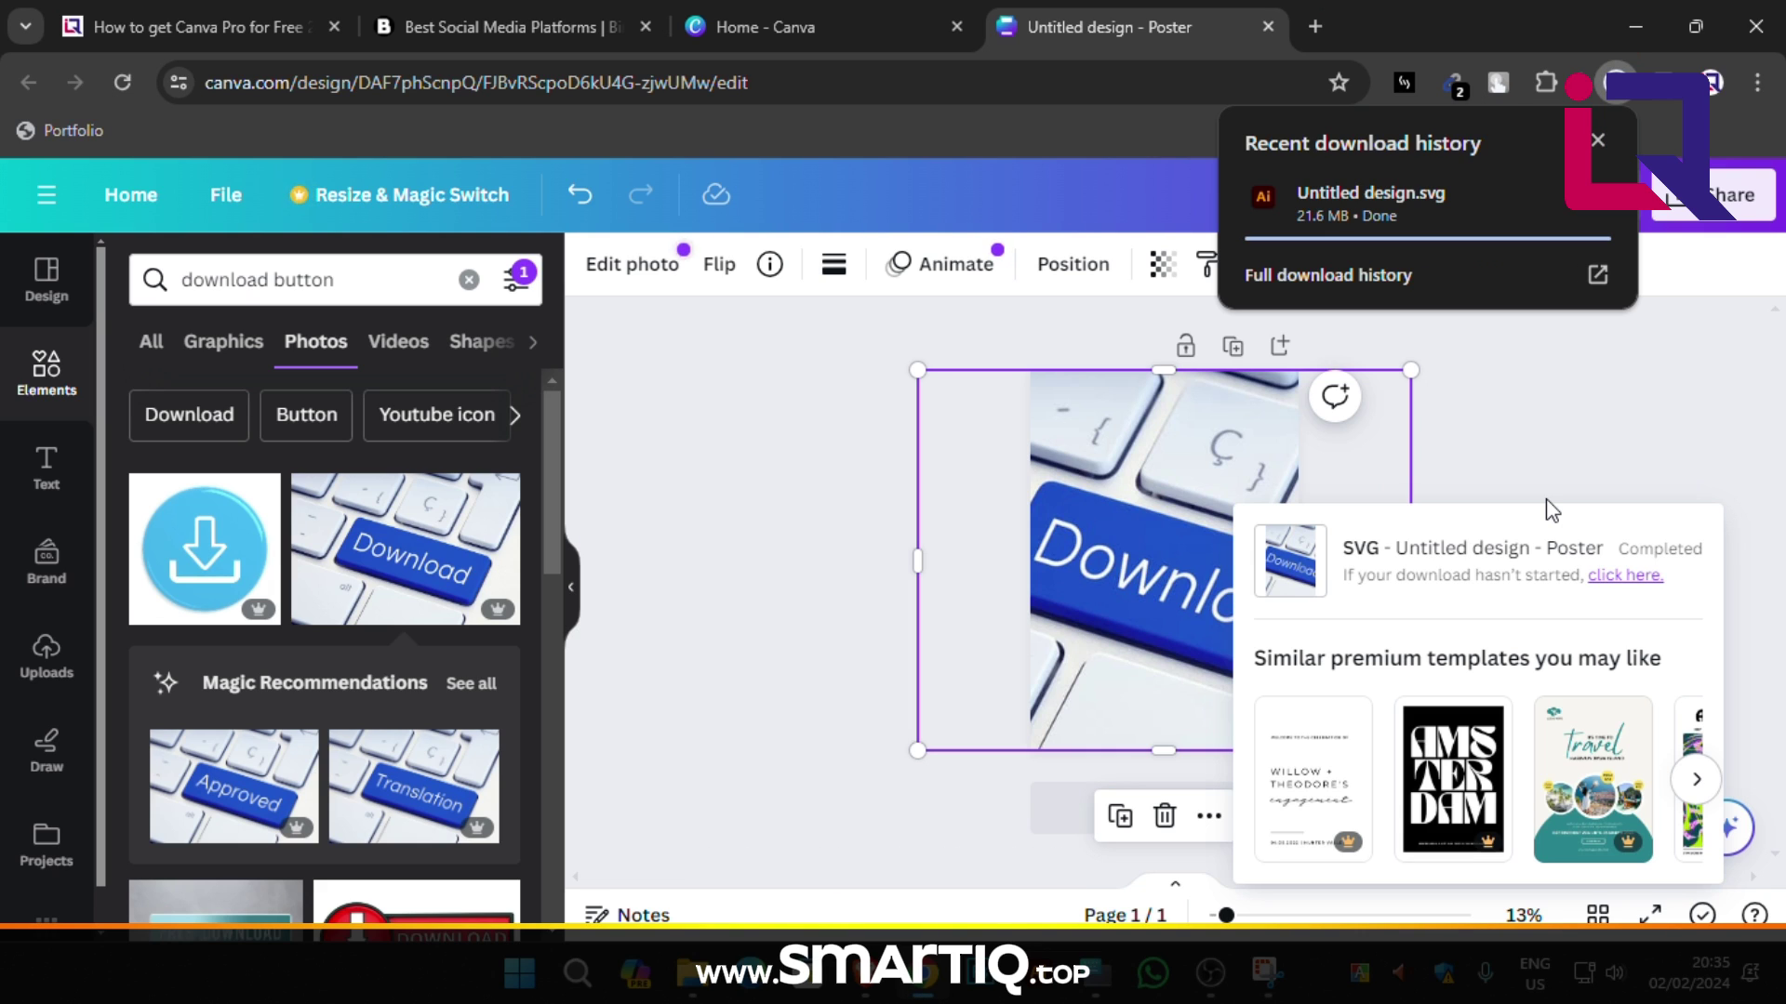
Reveal Untitled design.svg in the Downloads folder, then minimize File Explorer to return to Canva.
{"action": "mouse_move", "coordinate": [1545, 209]}
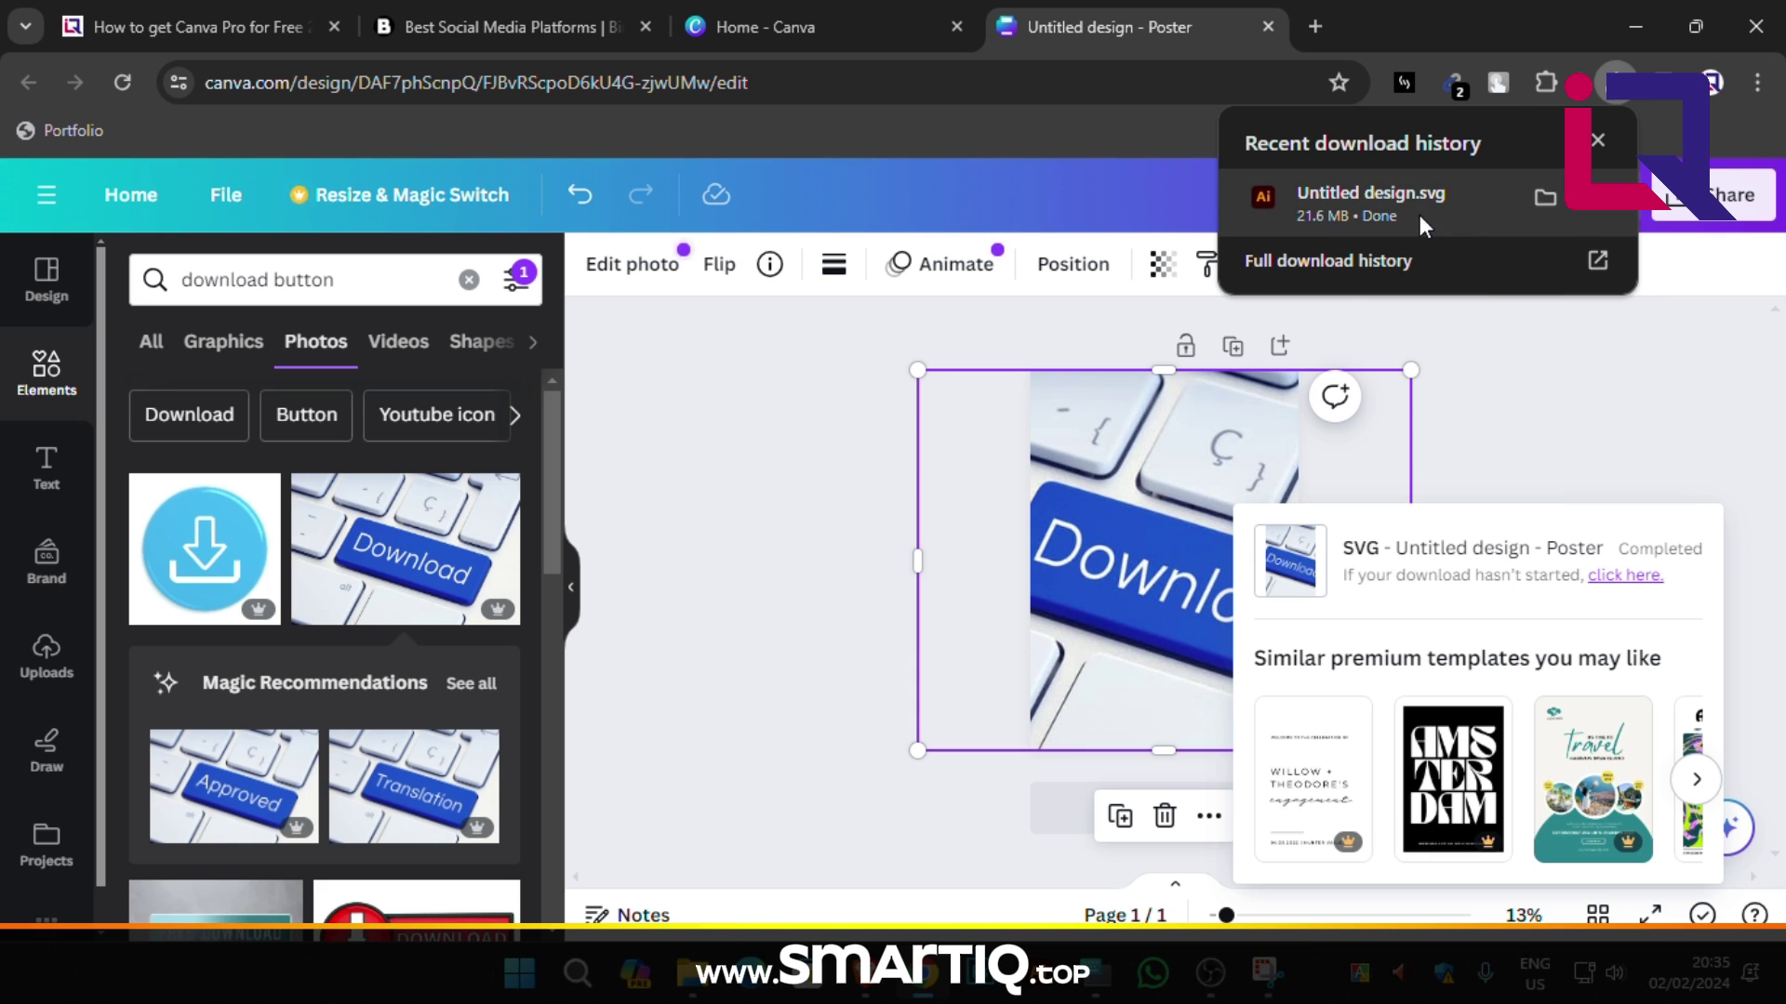
{"action": "left_click", "coordinate": [1546, 200]}
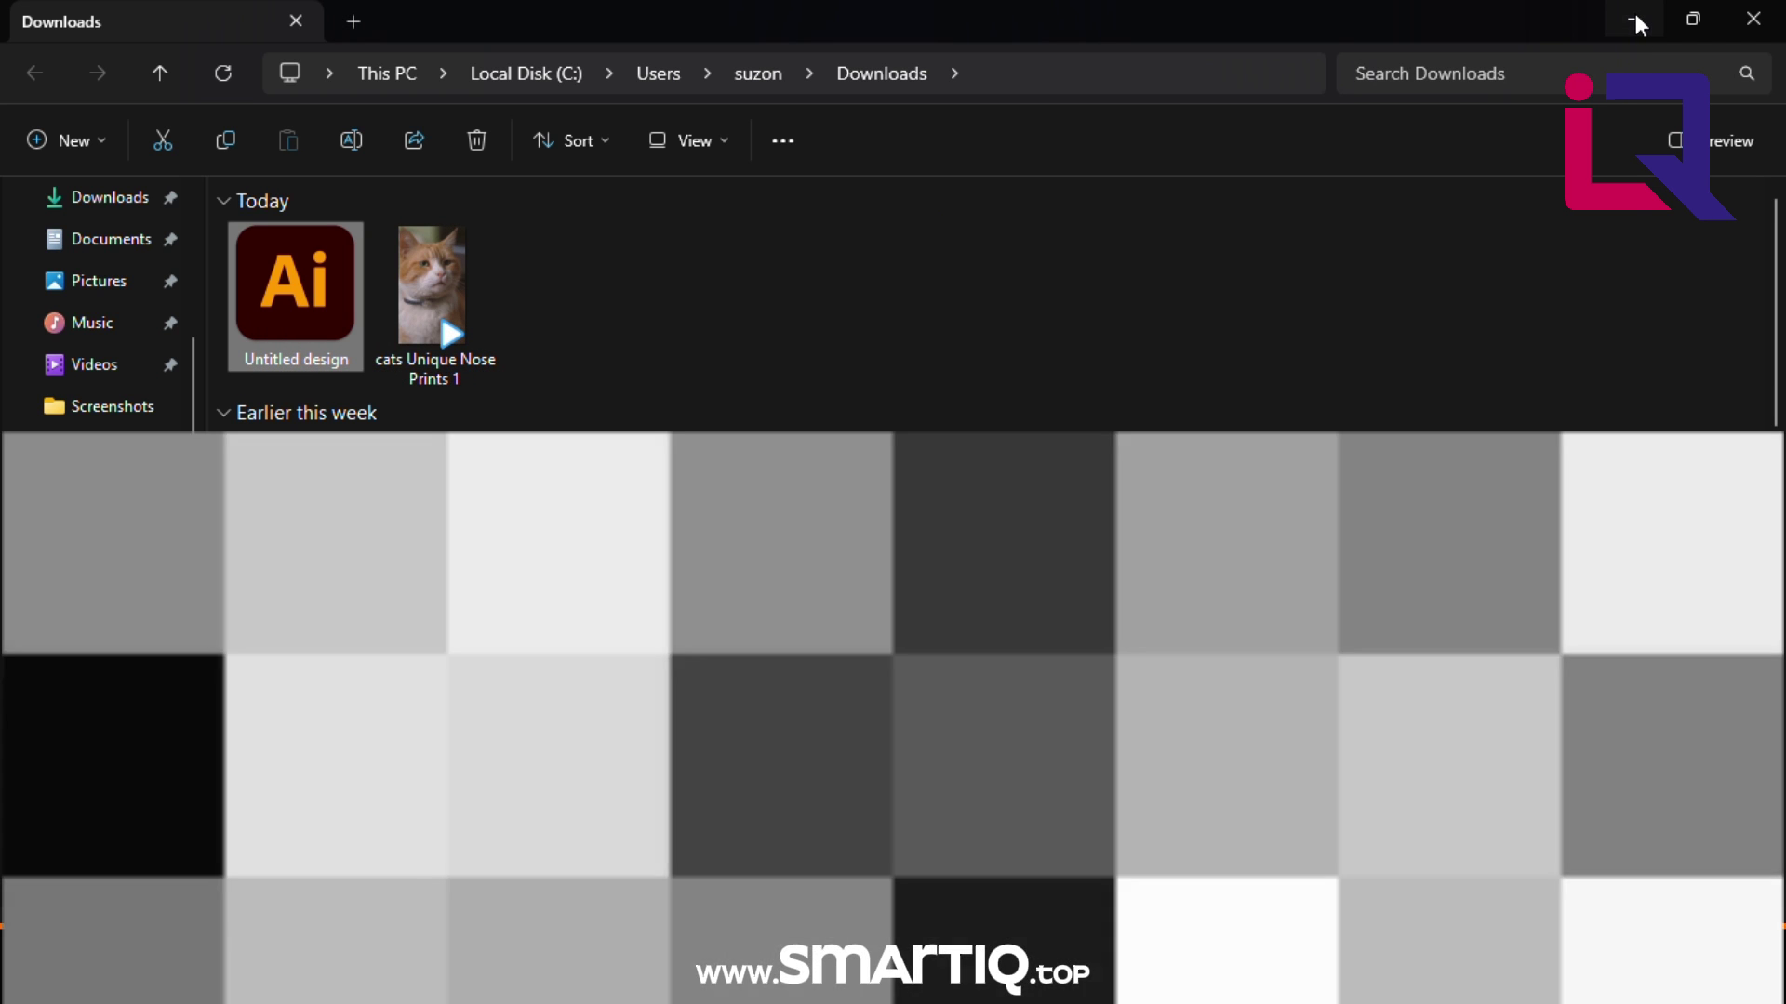
{"action": "left_click", "coordinate": [1635, 15]}
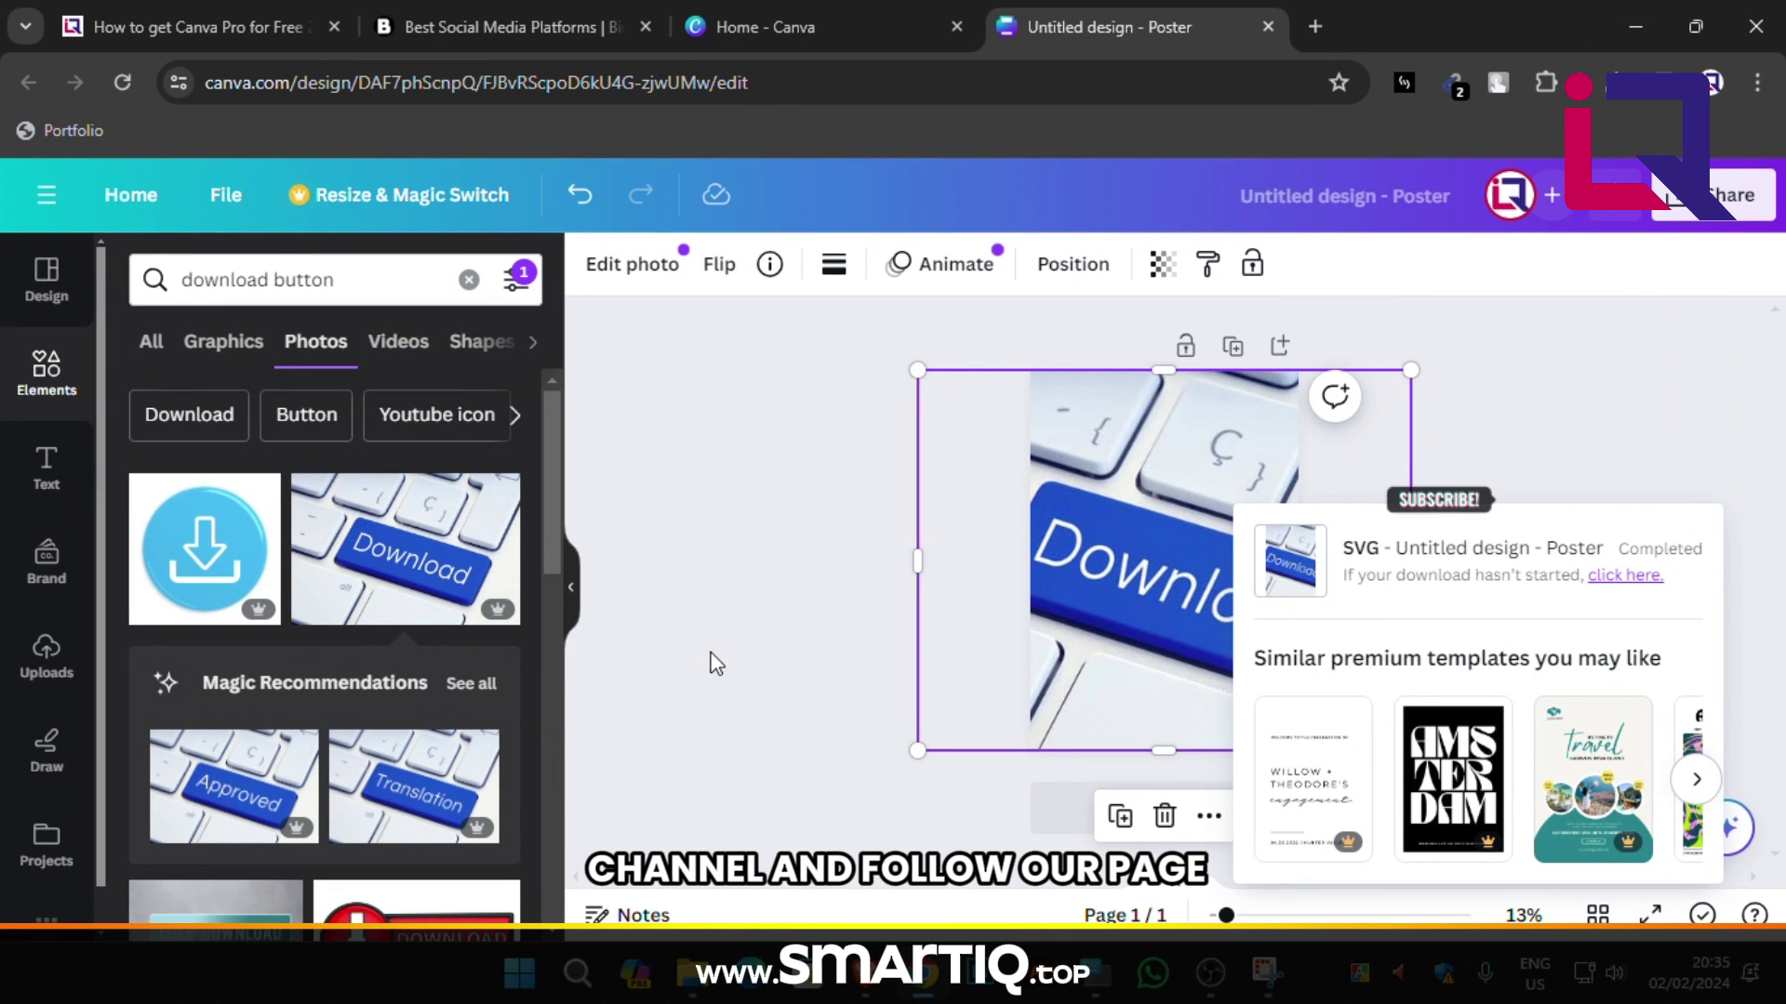